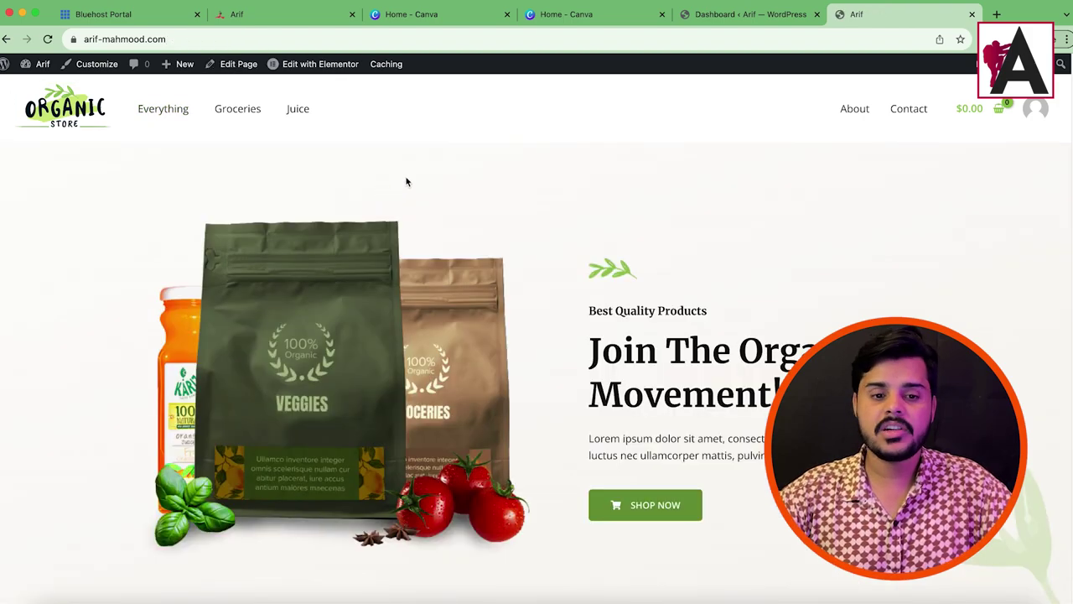
Review the store's home page from the hero section down to the customer testimonials, featured brands and footer.
scroll(679, 357, down, 1)
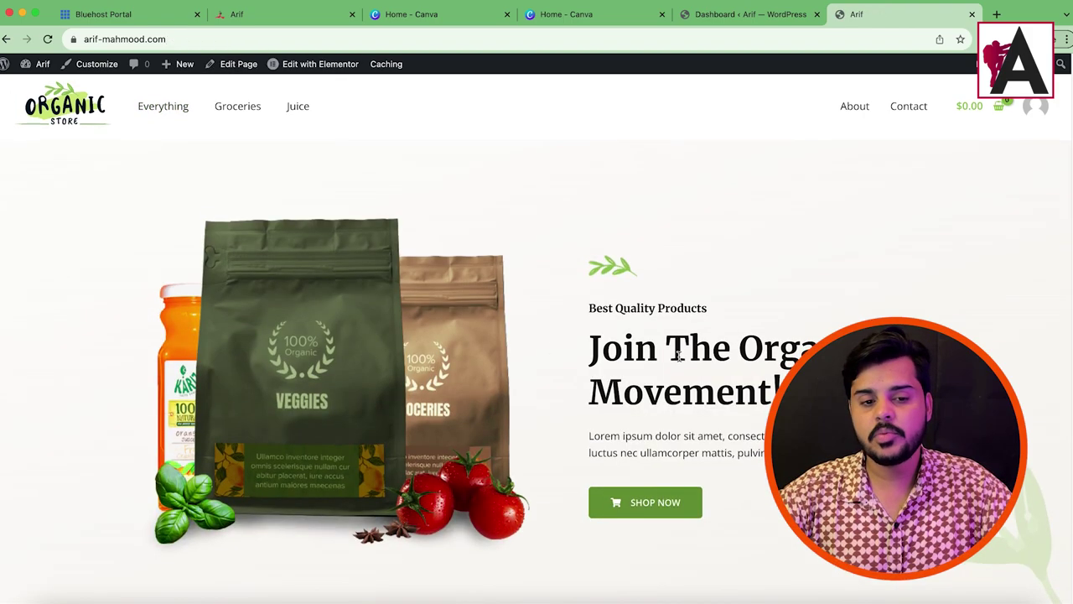
scroll(568, 331, down, 15)
scroll(568, 398, up, 3)
scroll(564, 396, down, 10)
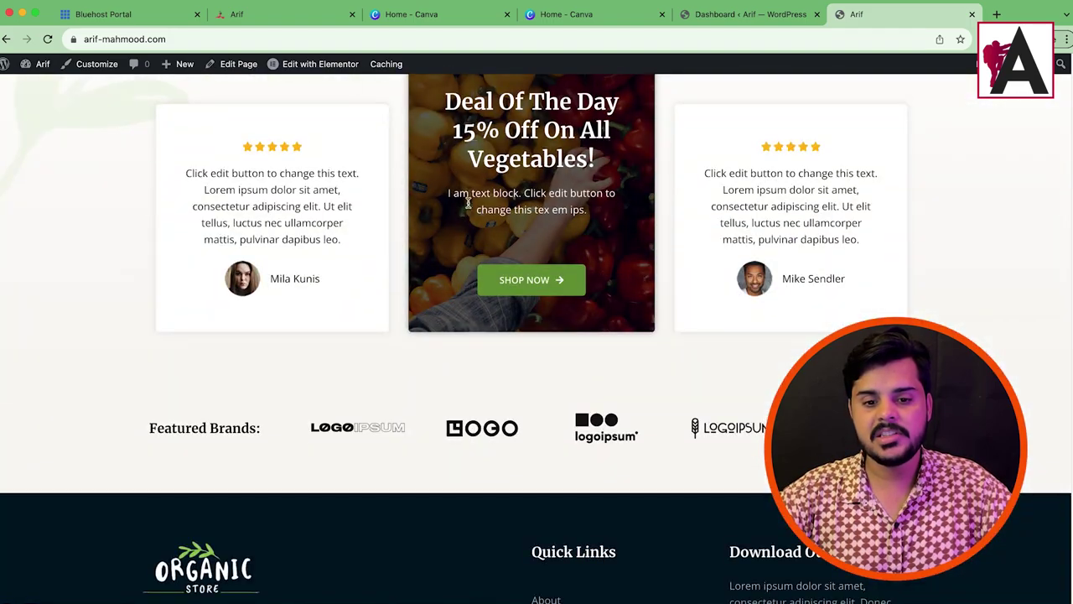
drag(184, 171, 290, 205)
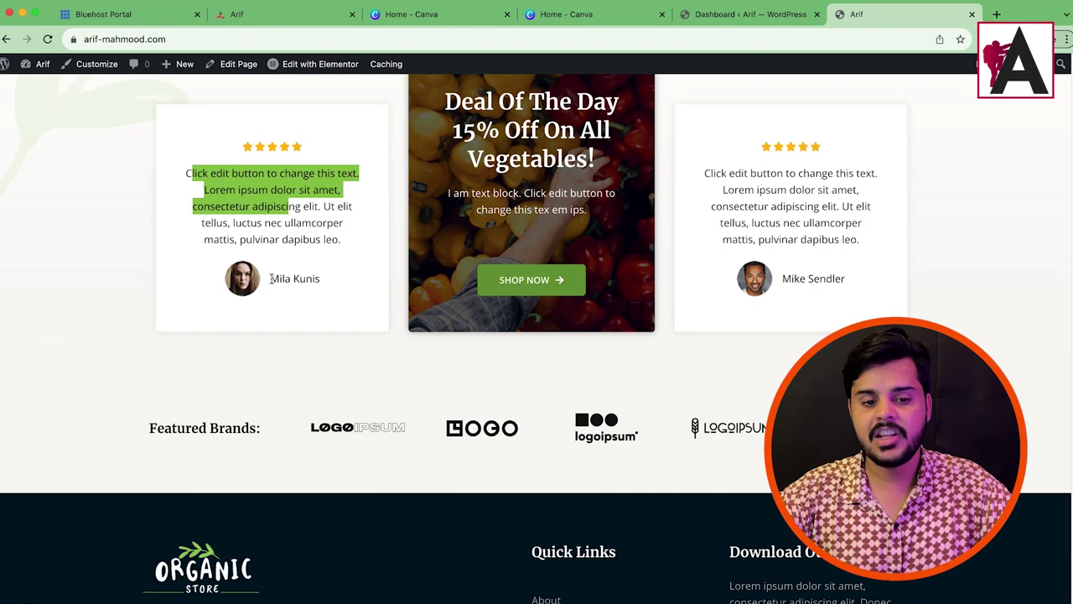
drag(270, 279, 364, 286)
scroll(736, 216, up, 15)
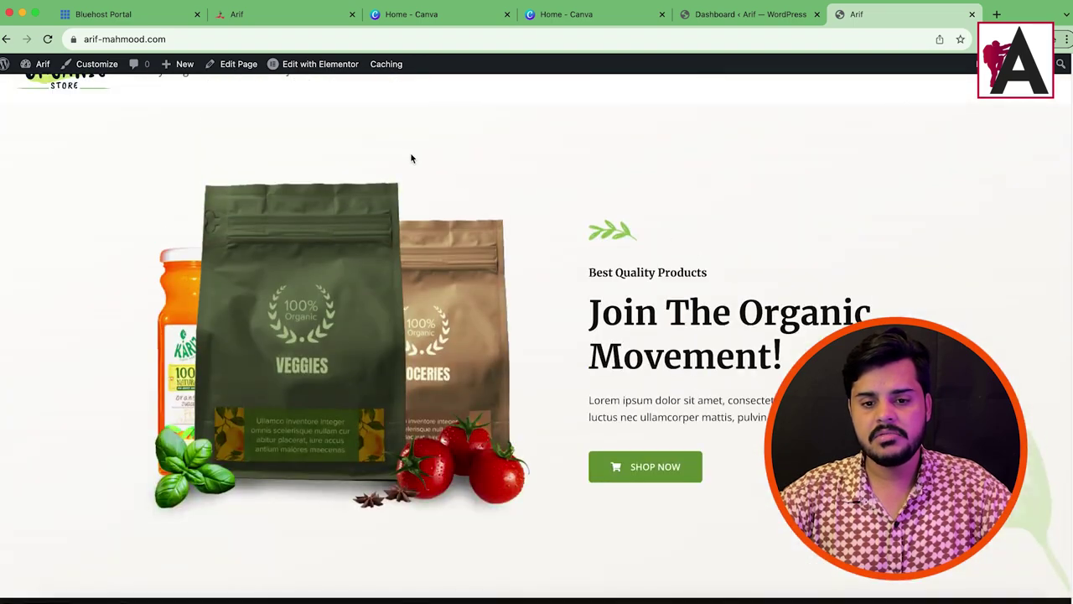
Open the home page for editing with Elementor and dismiss the What's New announcement.
mouse_move(319, 71)
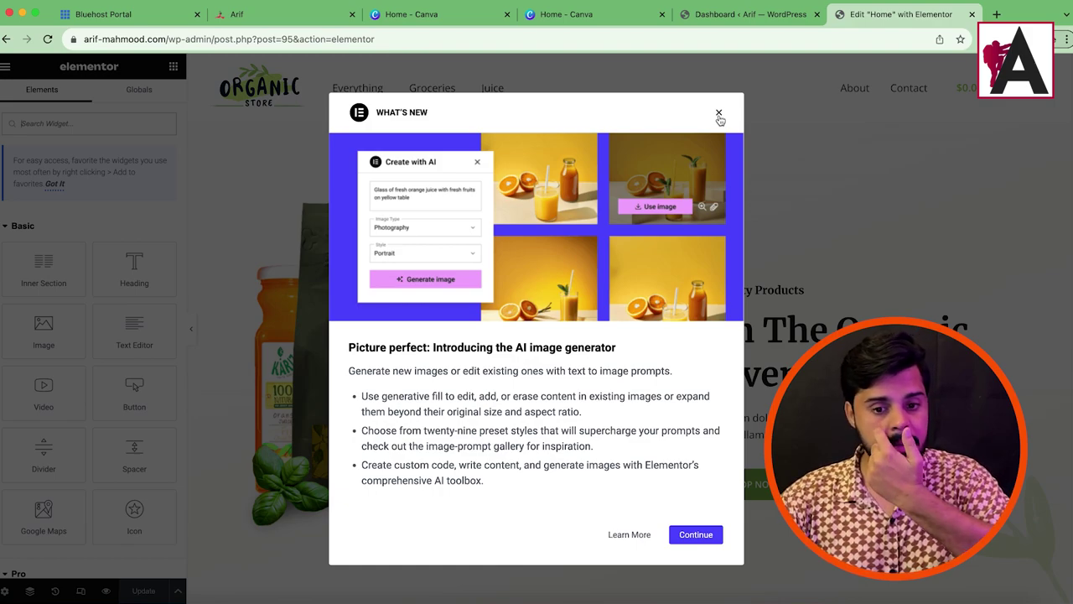
click(719, 118)
click(716, 136)
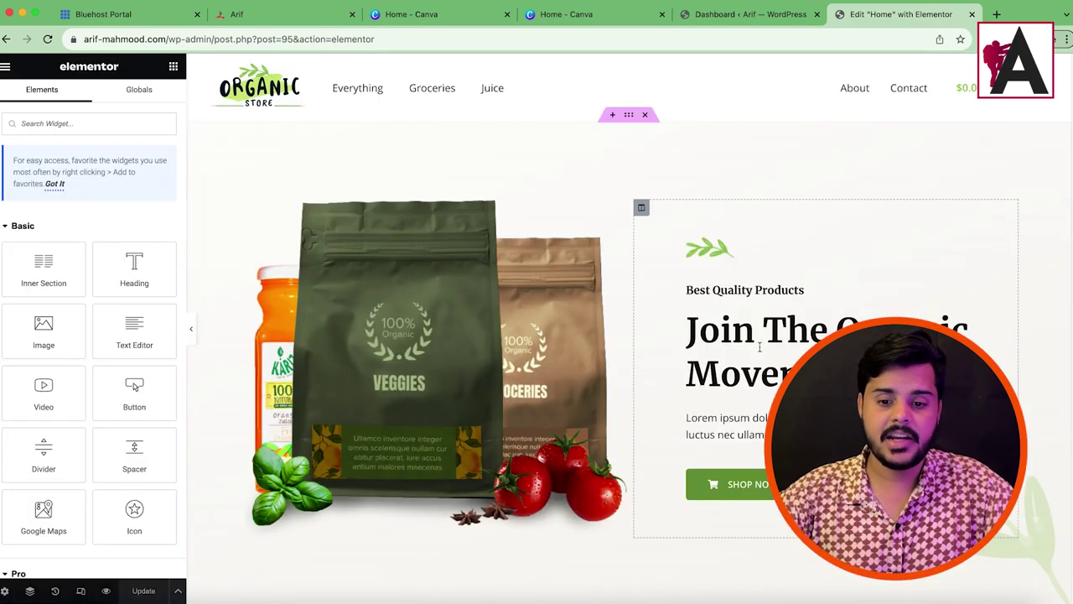
Try center, right and justified alignment on the "Join The Organic Movement!" image box, then restore left alignment.
click(799, 350)
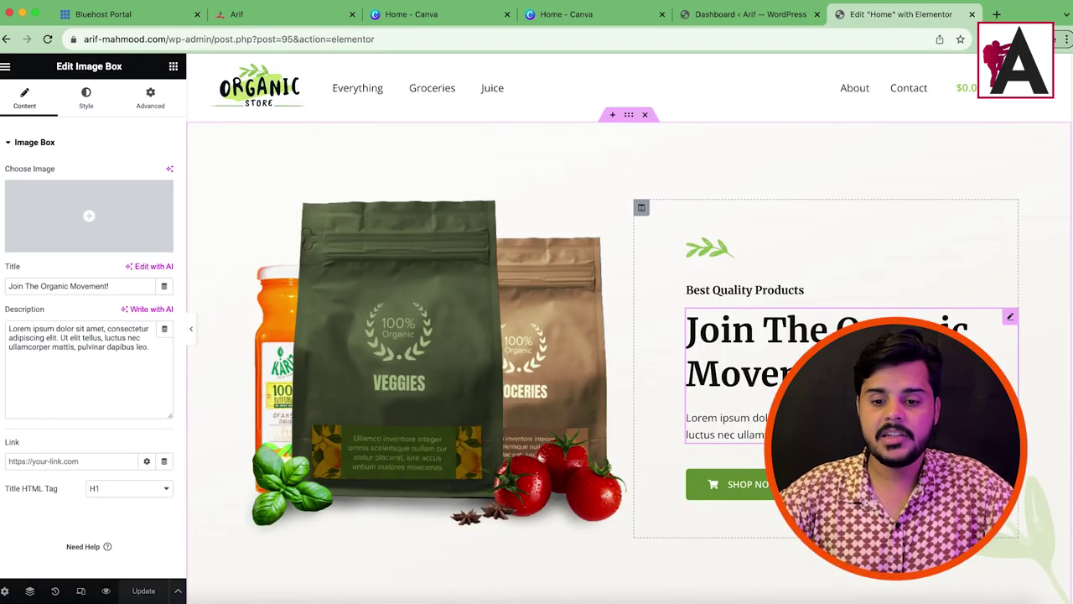
triple_click(86, 285)
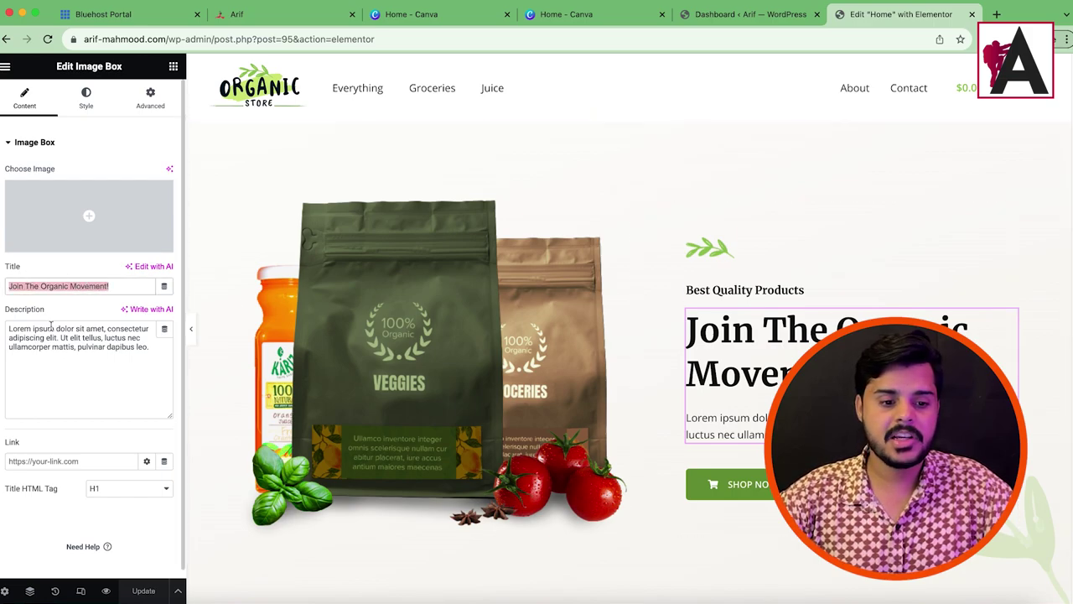
click(85, 98)
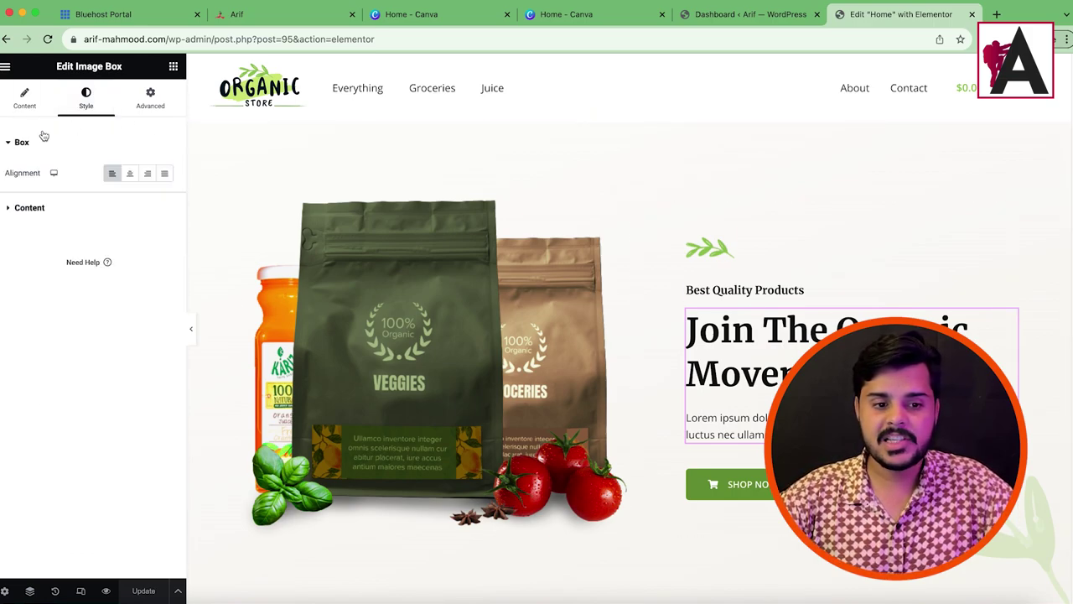
click(132, 173)
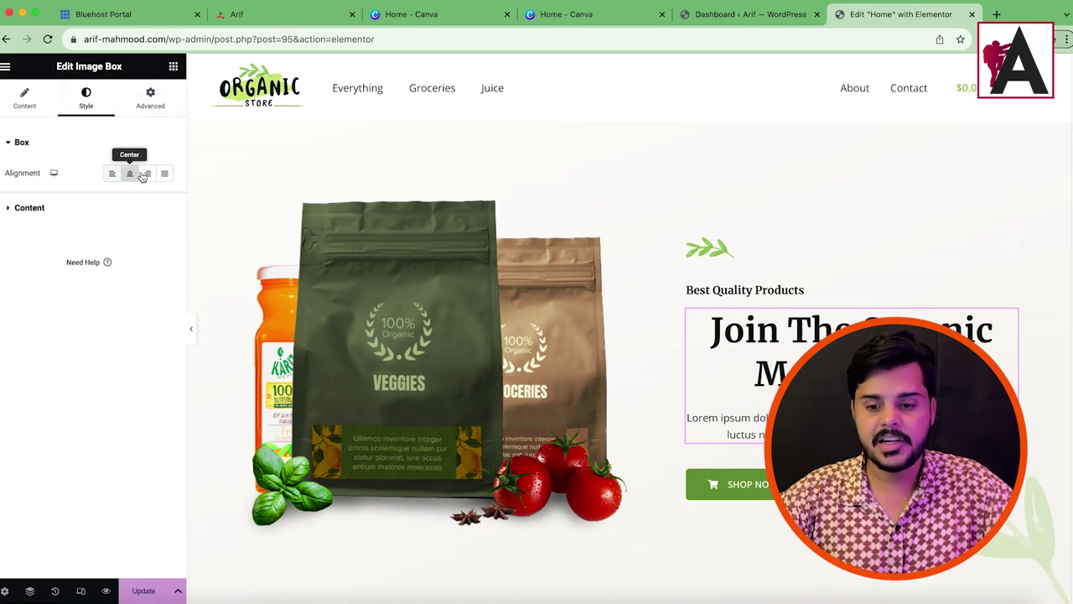
click(147, 174)
click(164, 173)
click(111, 173)
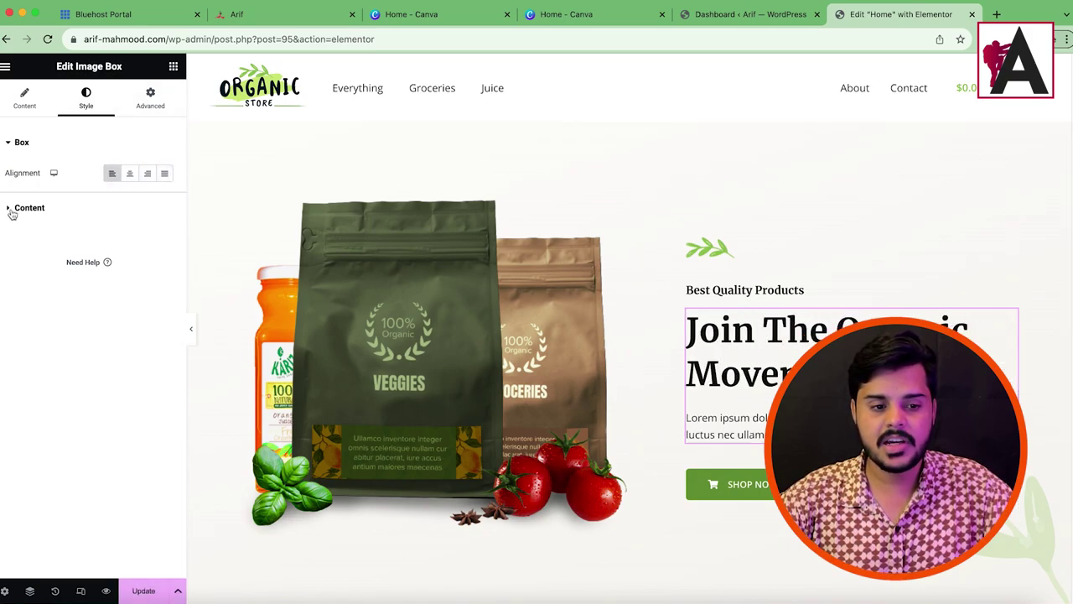
Try #9C8686 as the image box's title color, reset it, and check the title's typography options.
click(29, 207)
click(164, 271)
drag(235, 331, 153, 323)
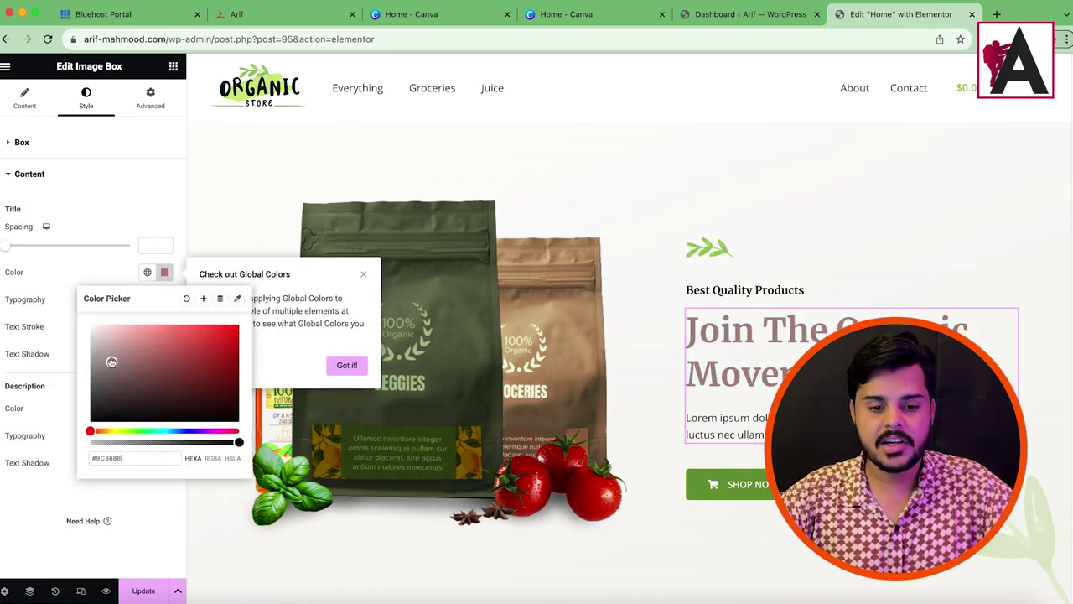
click(186, 297)
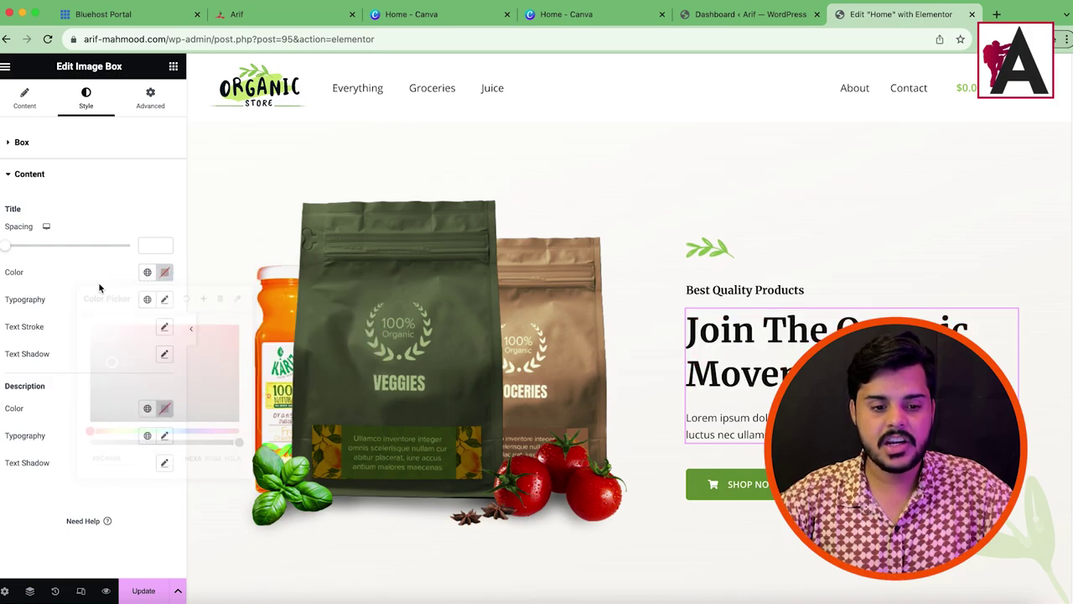
click(165, 302)
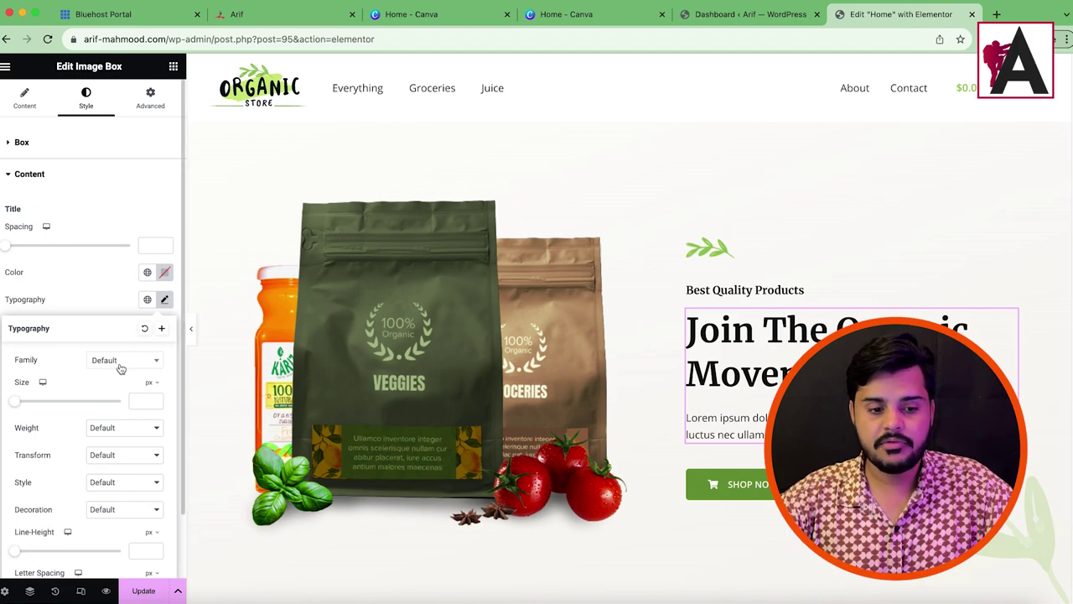
click(76, 310)
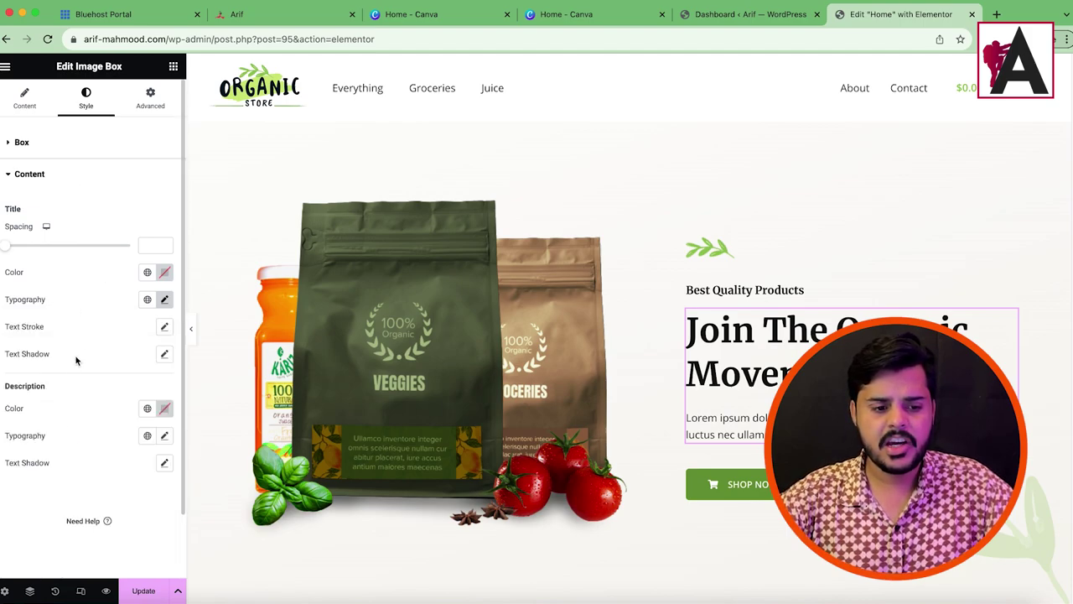
Try #DC1C1C as the image box's description color, reset it, and return to the box's content settings.
click(164, 408)
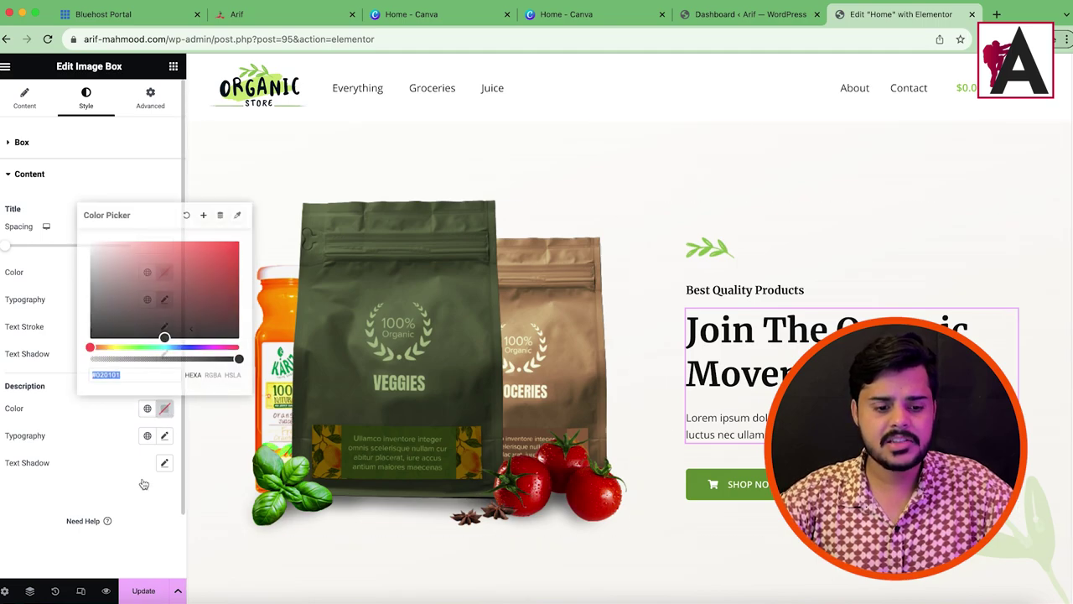
drag(184, 294, 220, 254)
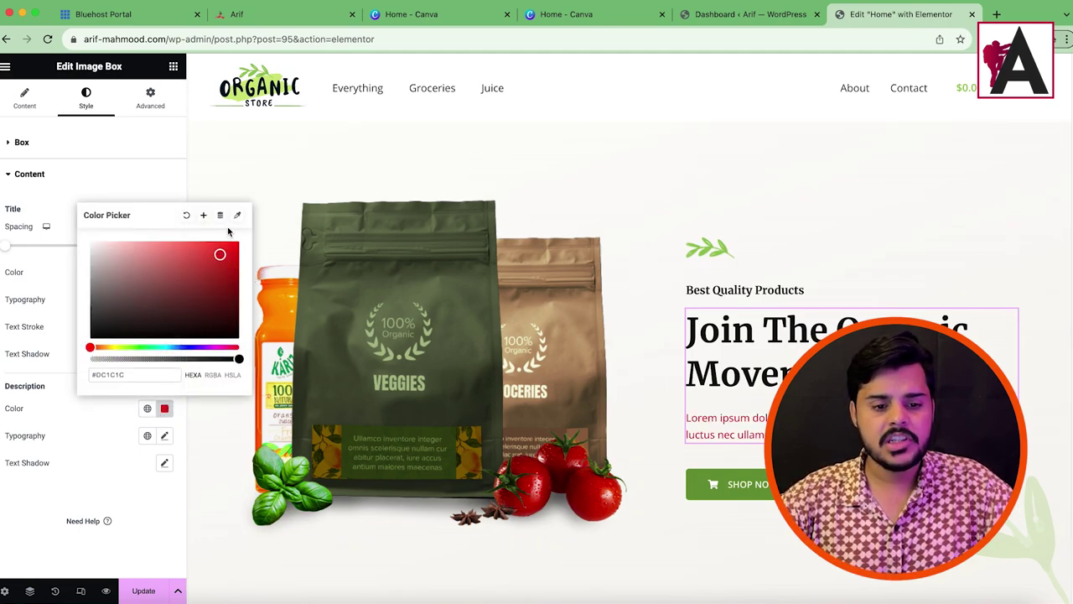
click(186, 216)
click(125, 157)
click(125, 155)
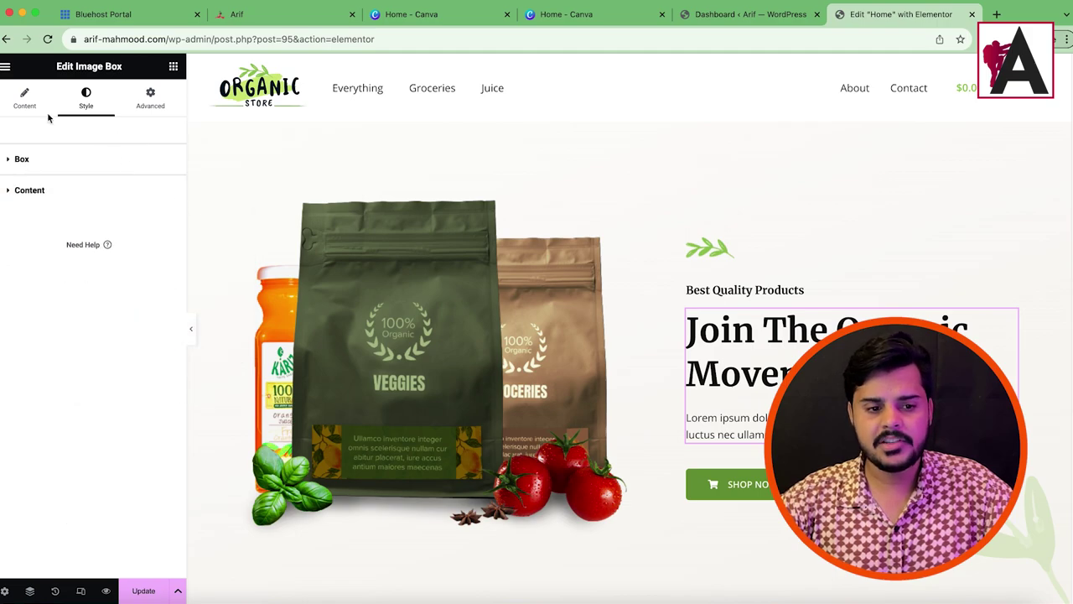
click(47, 115)
scroll(629, 420, down, 5)
scroll(621, 280, up, 5)
Open the hero product image's media picker and view the local files available for upload, without choosing one.
click(621, 279)
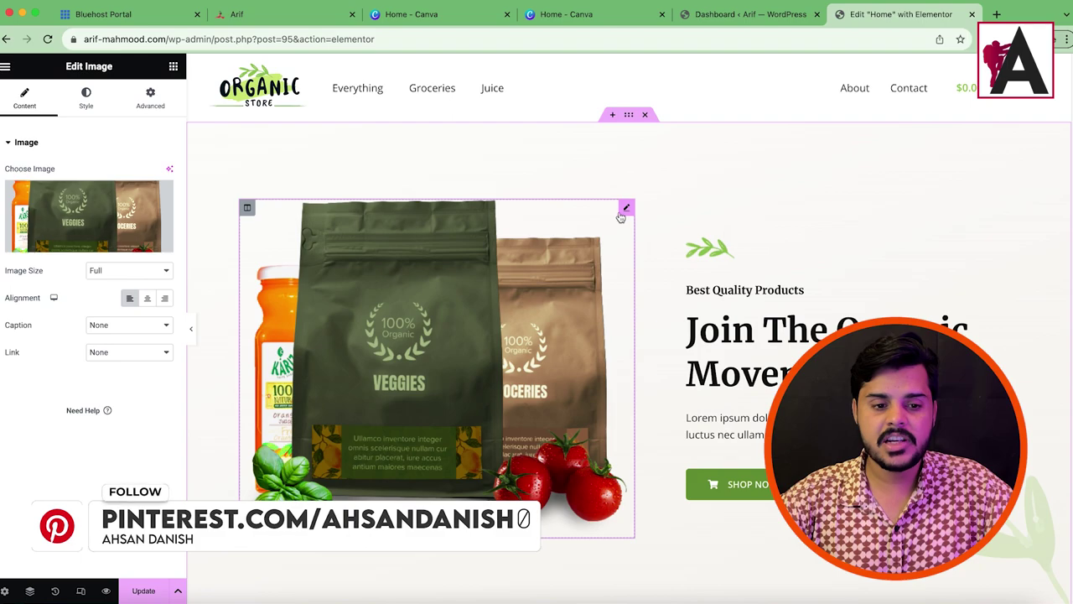
click(74, 211)
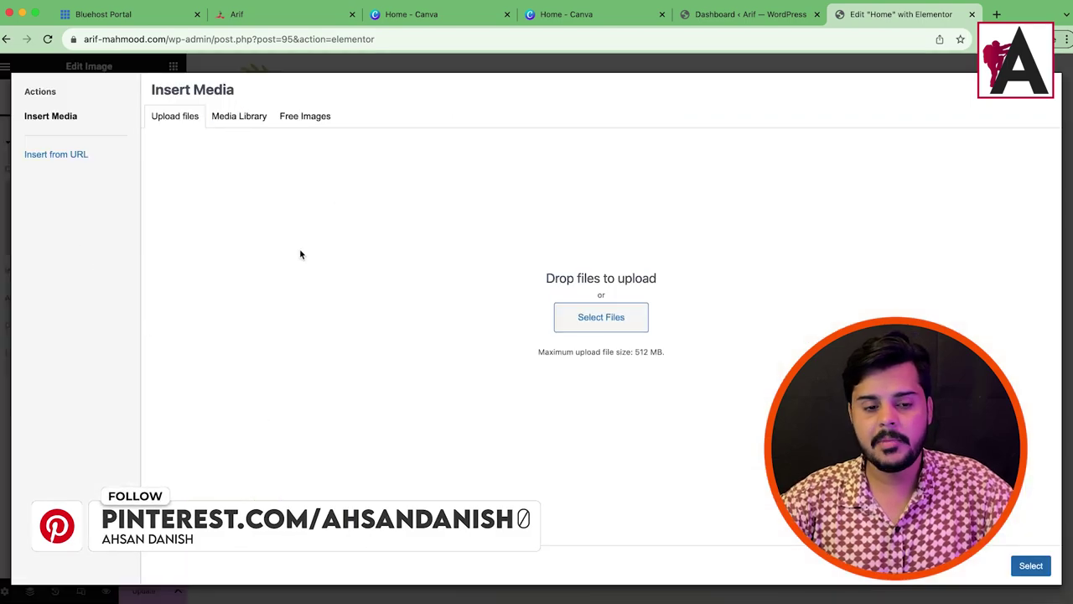
click(569, 317)
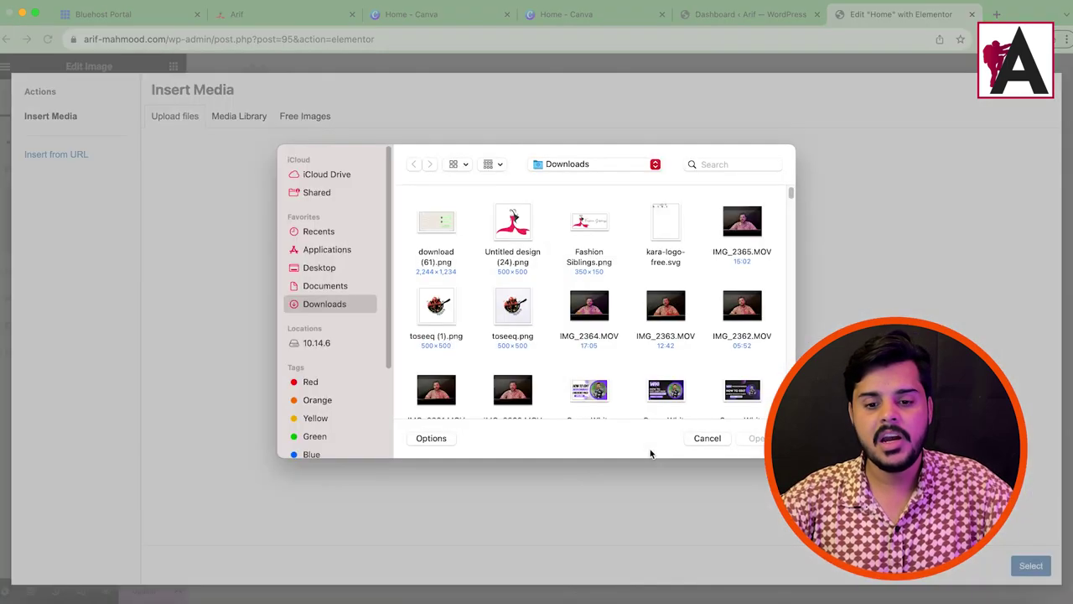
click(712, 439)
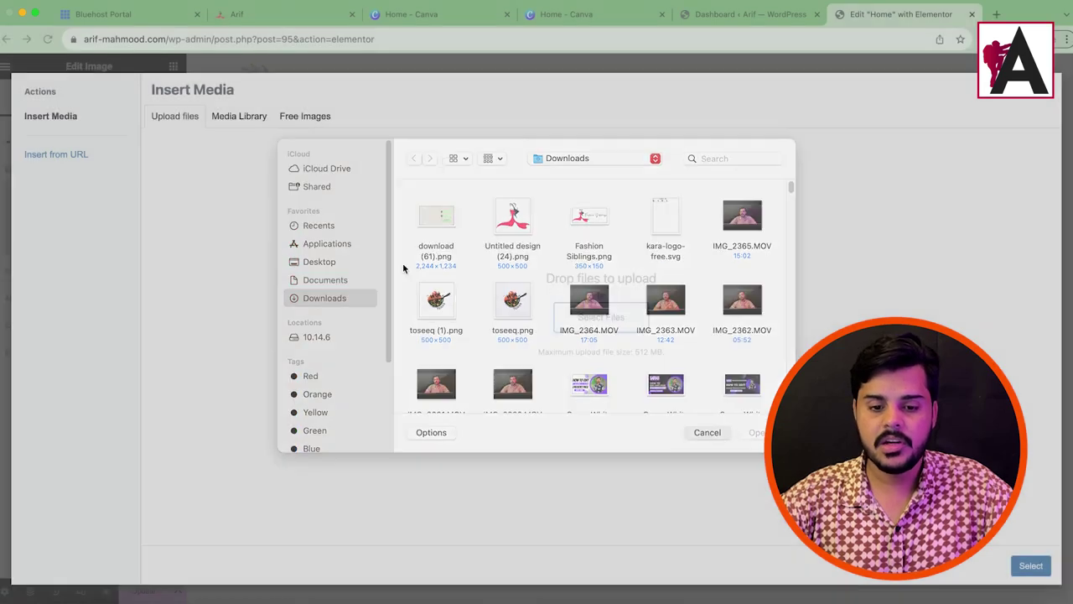
Replace the hero product image with coffee-asorted.jpg from the Media Library.
click(237, 119)
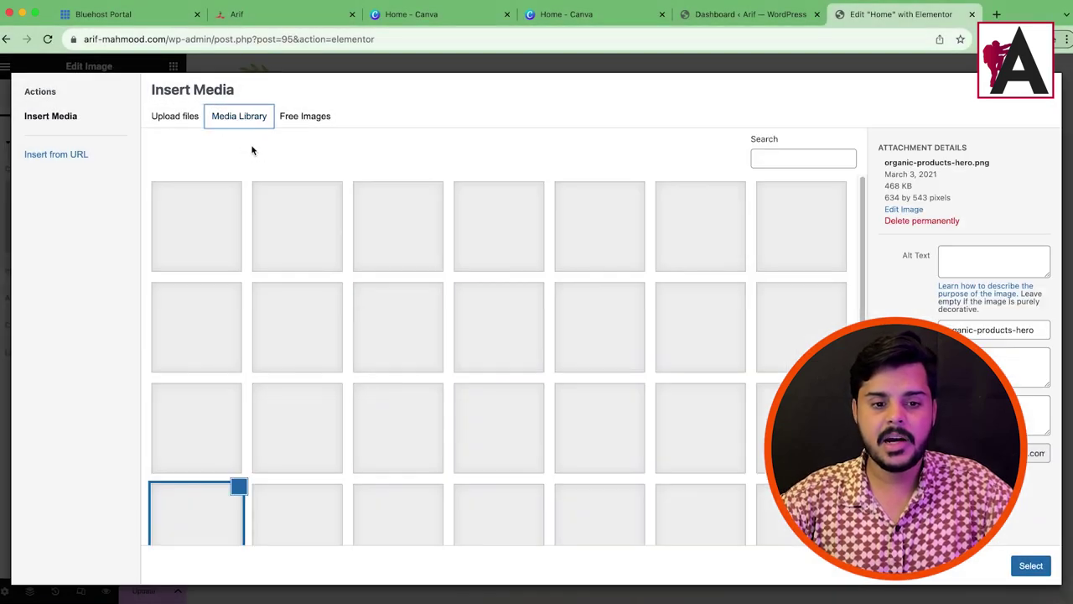
scroll(554, 406, down, 5)
scroll(544, 386, down, 1)
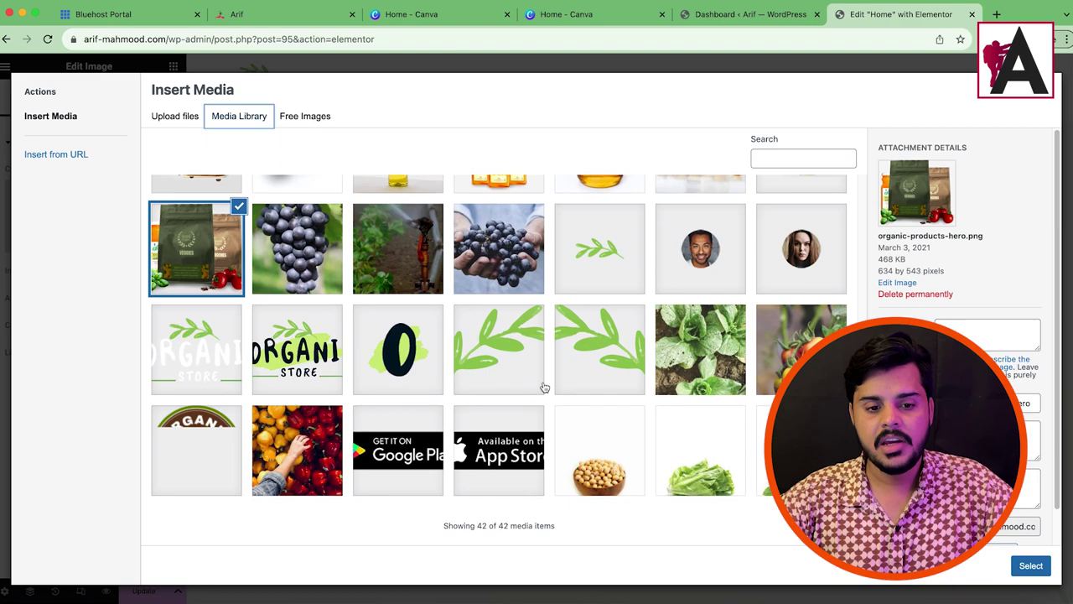
scroll(386, 381, up, 5)
click(495, 412)
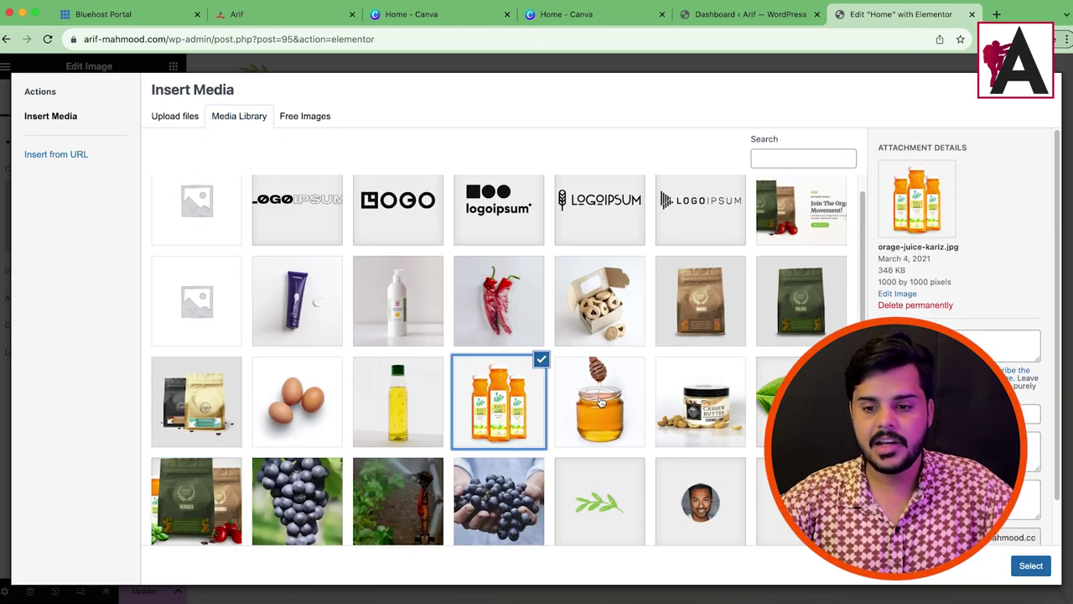
click(218, 387)
click(1030, 565)
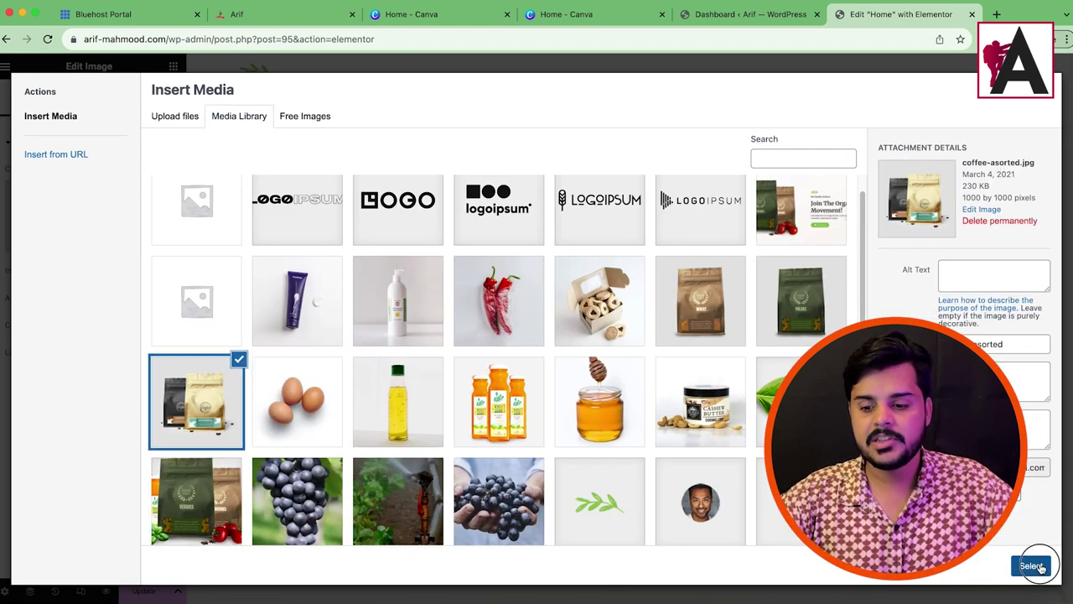
Replace the hero image with cashew-butter-500.jpg from the Media Library.
click(63, 193)
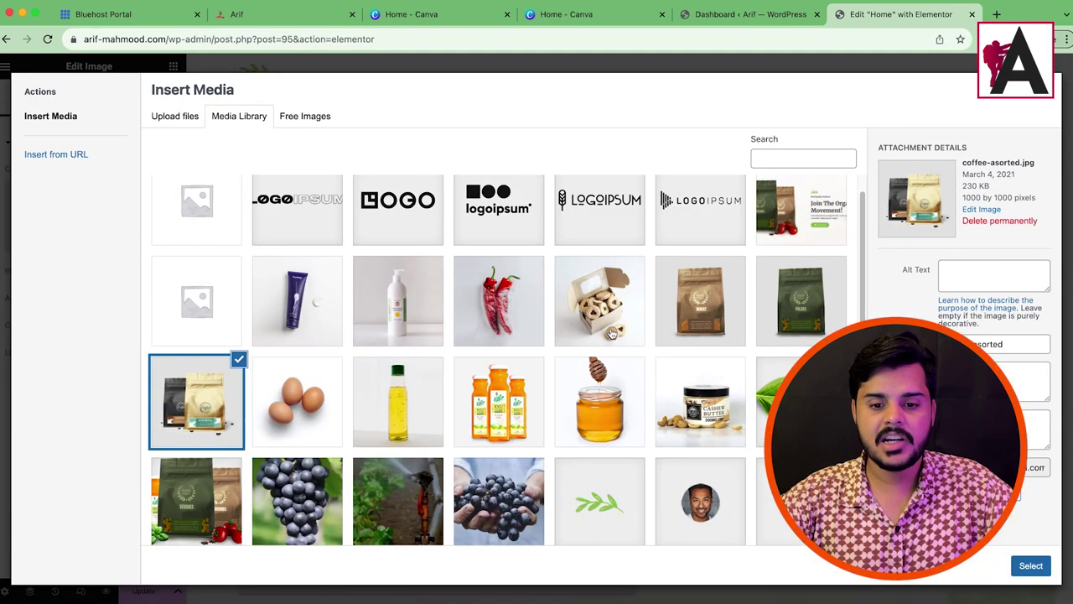
click(691, 411)
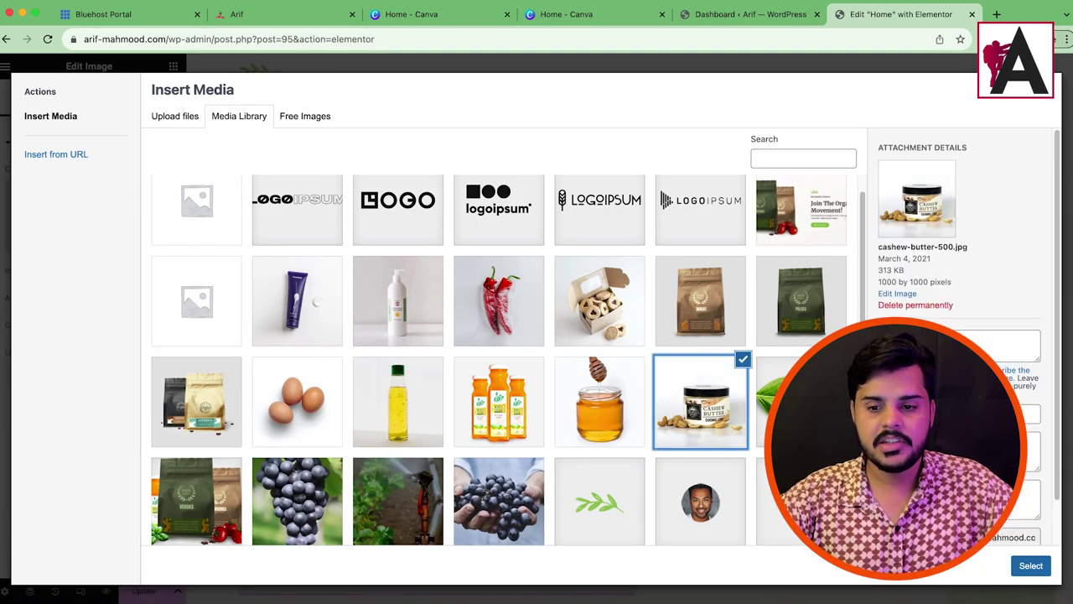
click(1030, 565)
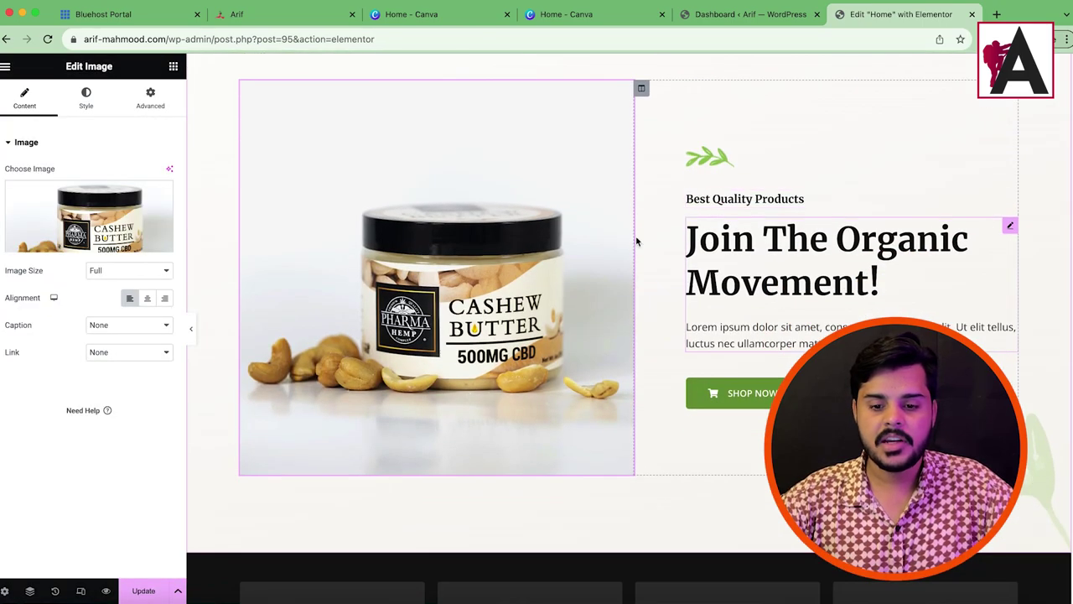
Browse the Media Library's other pictures and set organic-products-hero.png back as the hero image.
click(98, 221)
scroll(630, 417, down, 1)
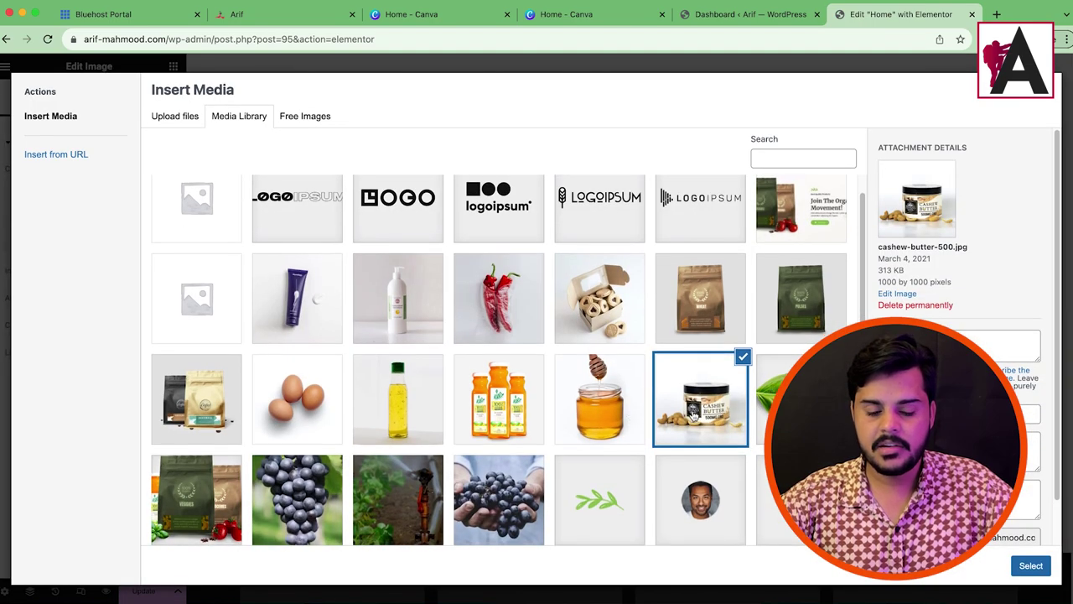
scroll(732, 405, down, 2)
click(509, 345)
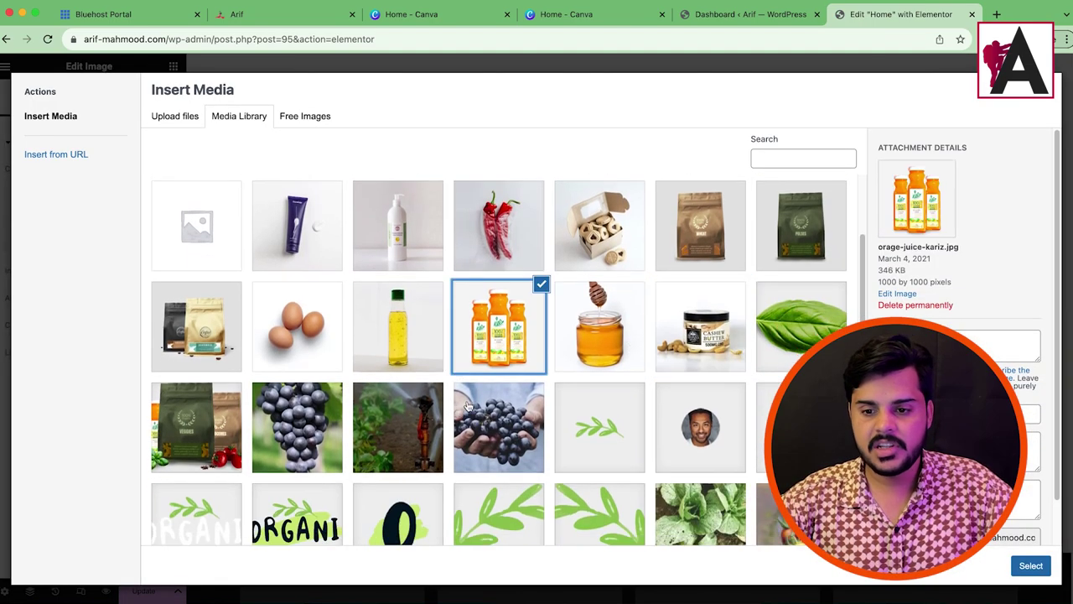
scroll(629, 400, down, 4)
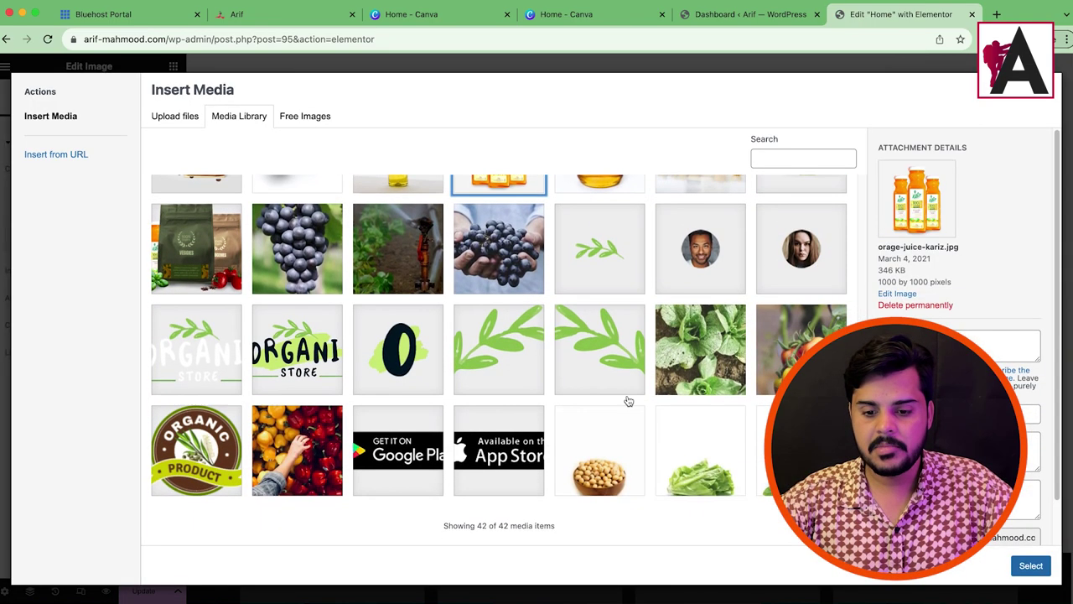
click(690, 451)
click(792, 450)
click(232, 457)
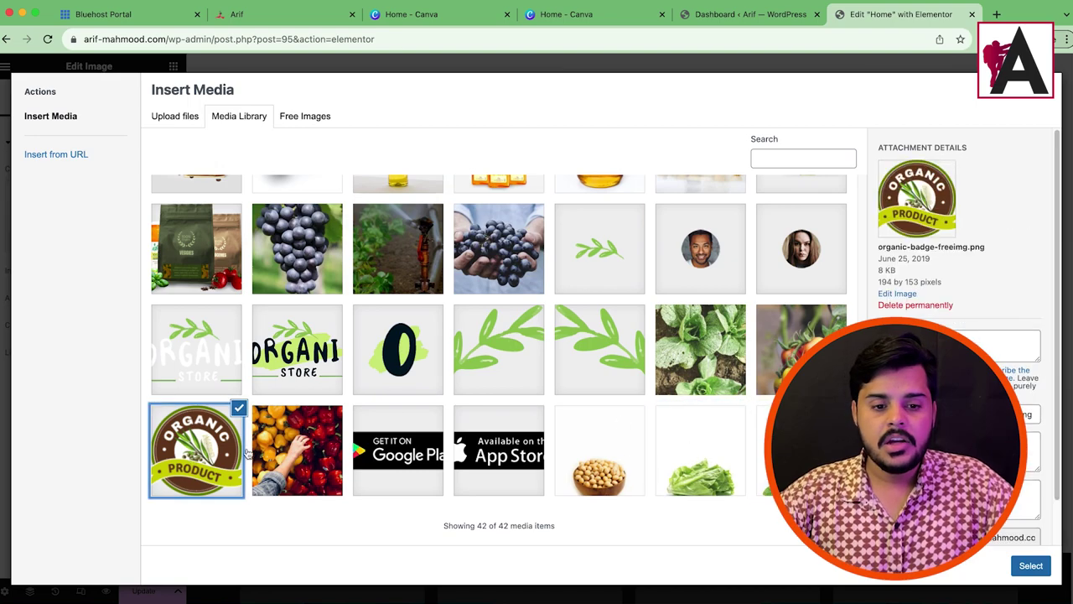
click(233, 283)
scroll(233, 283, up, 6)
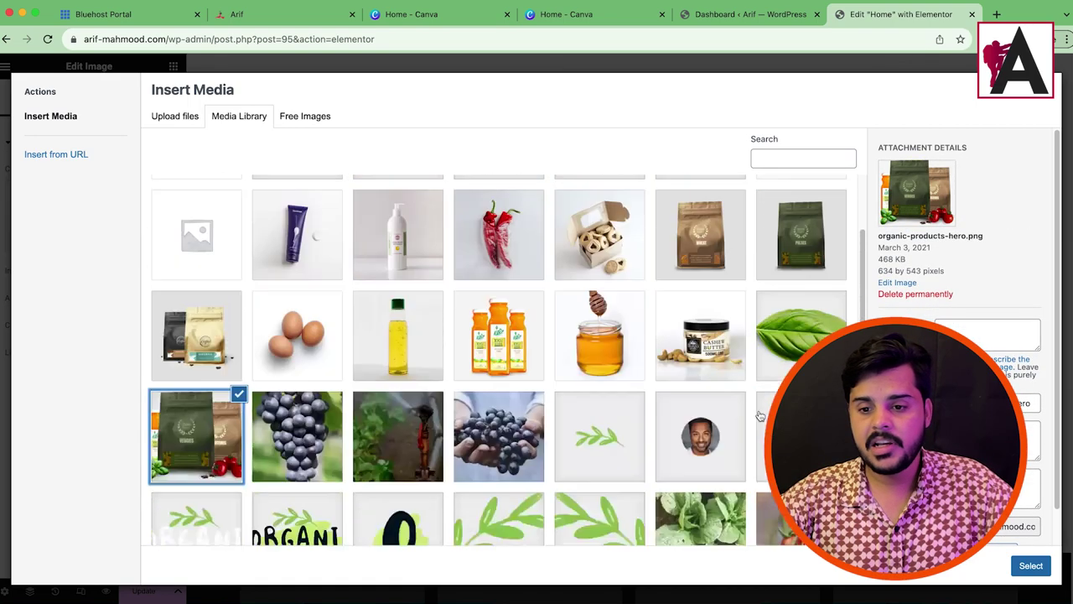
click(1031, 565)
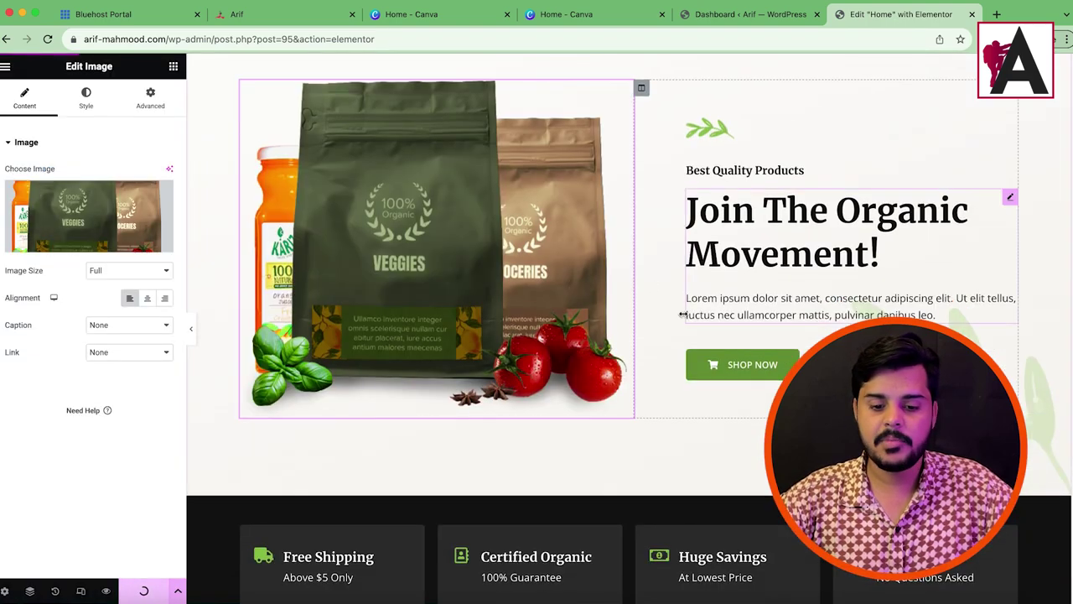
View the Certified Organic icon box's icon library without choosing an icon, and open the Easy Returns icon box's settings.
scroll(683, 314, down, 3)
click(591, 441)
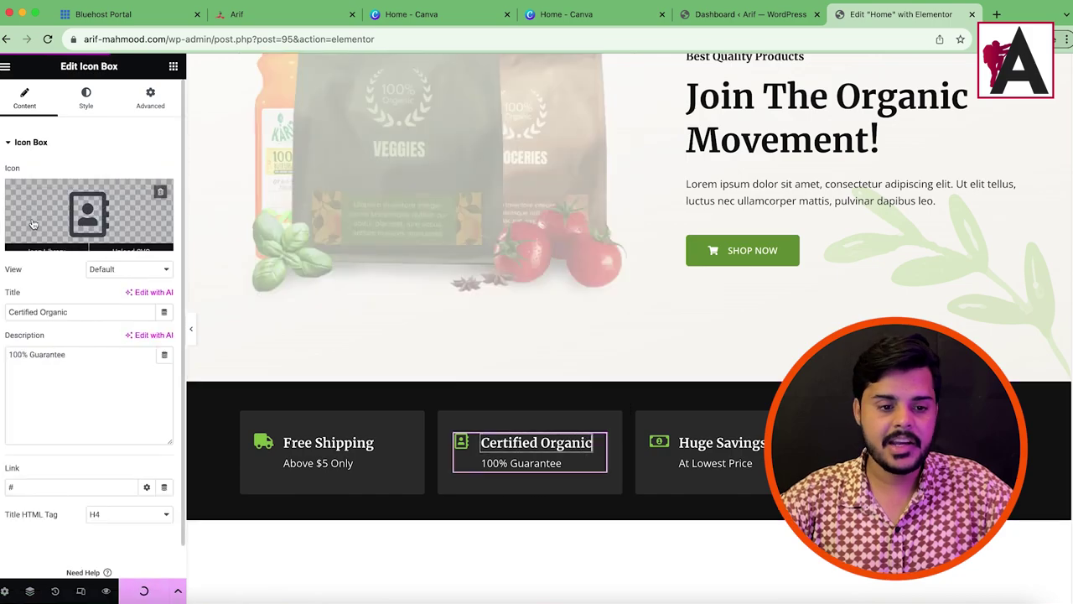
click(33, 224)
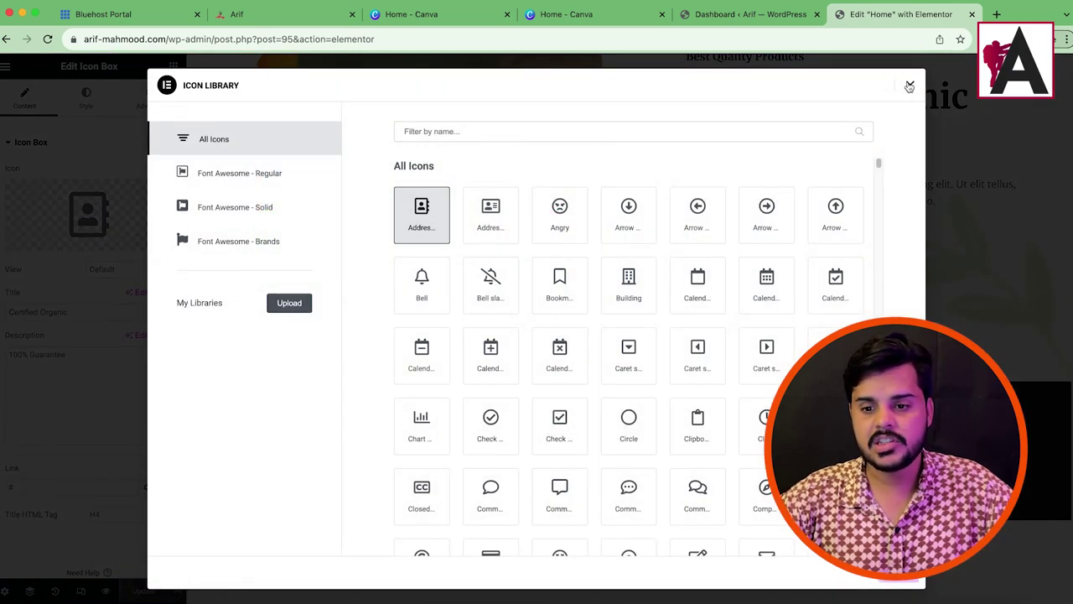
click(910, 87)
click(926, 453)
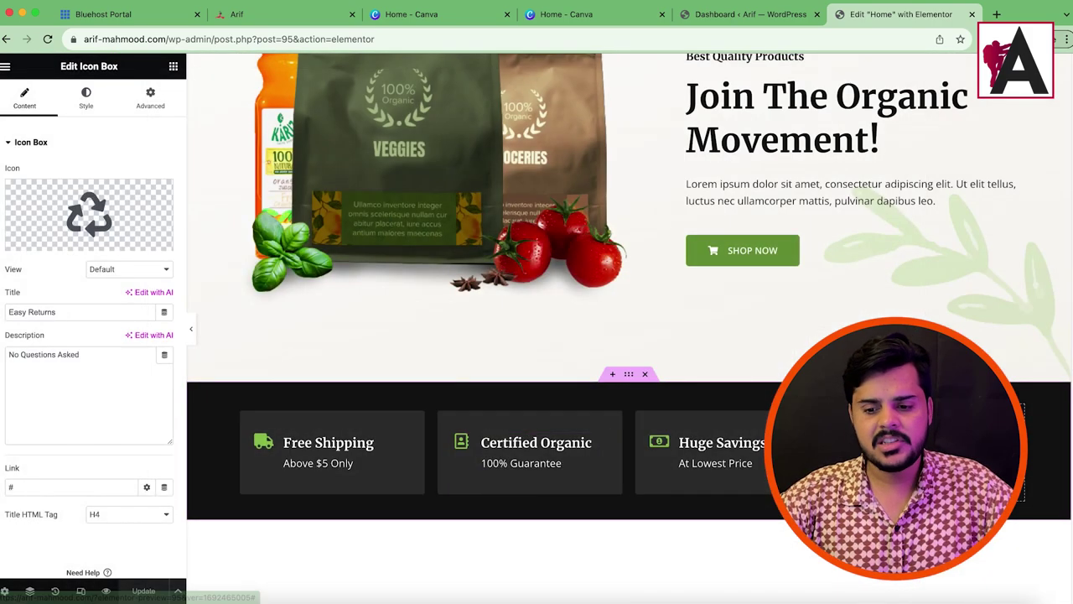
Inspect the Best Selling Products shortcode and the Products options in the WordPress dashboard, and return to the Elementor editor.
scroll(423, 414, down, 10)
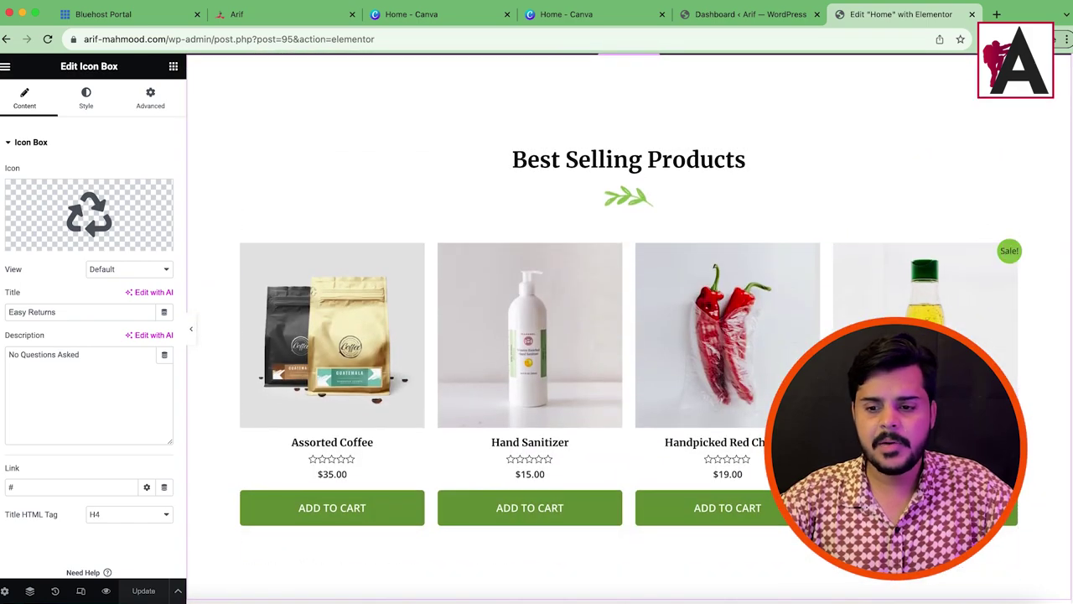
click(1006, 249)
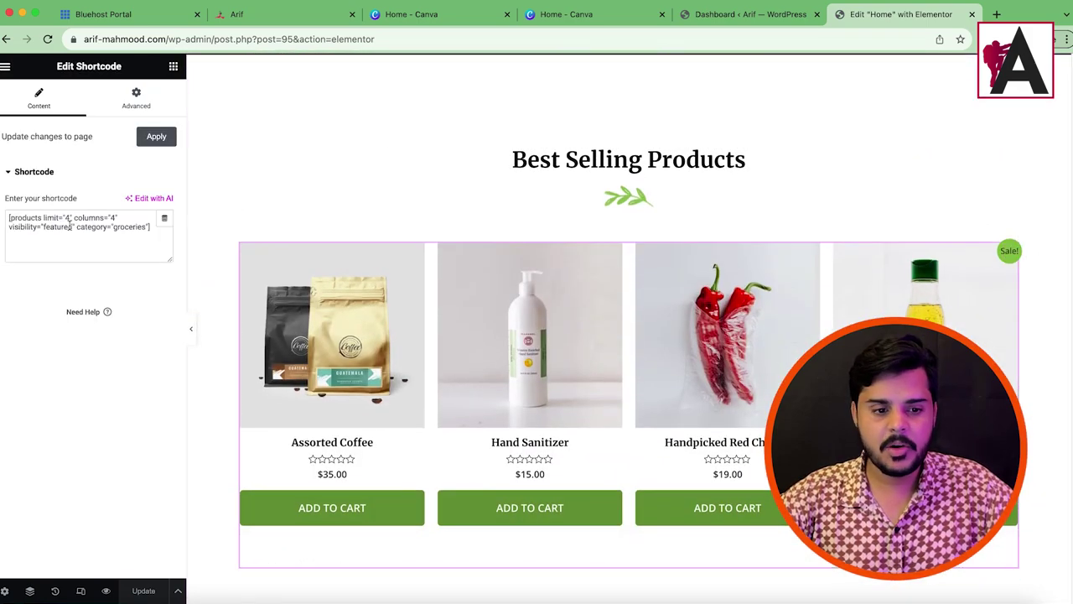
drag(31, 217, 112, 228)
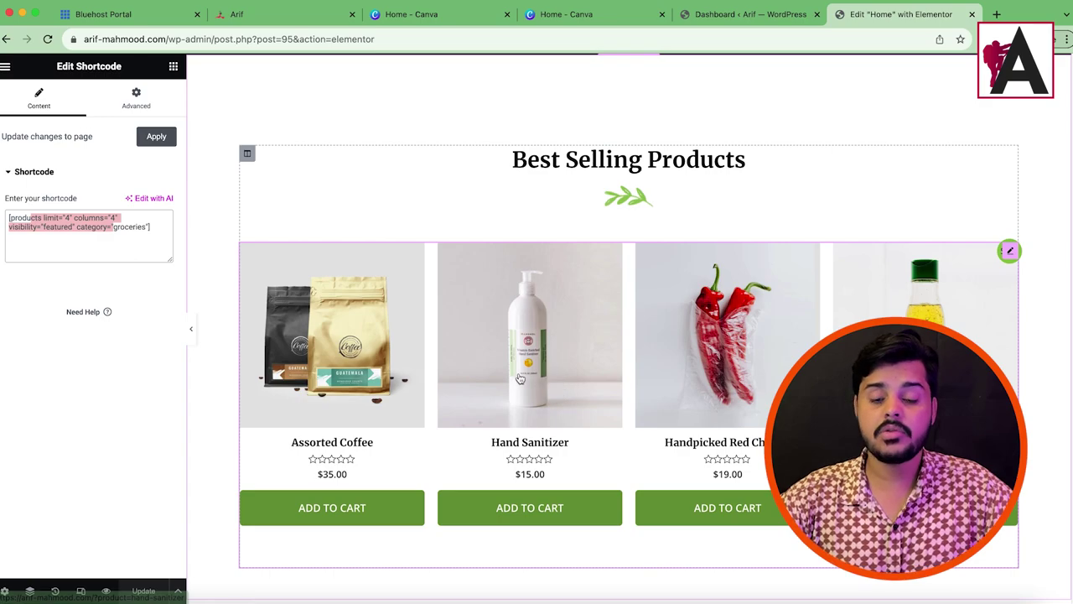
click(762, 15)
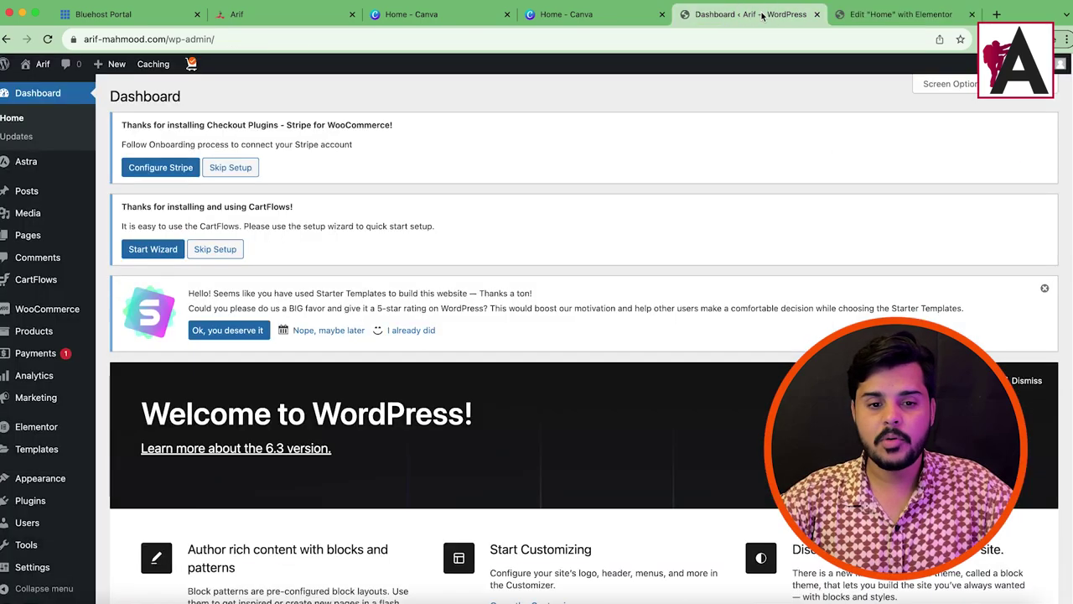
mouse_move(102, 335)
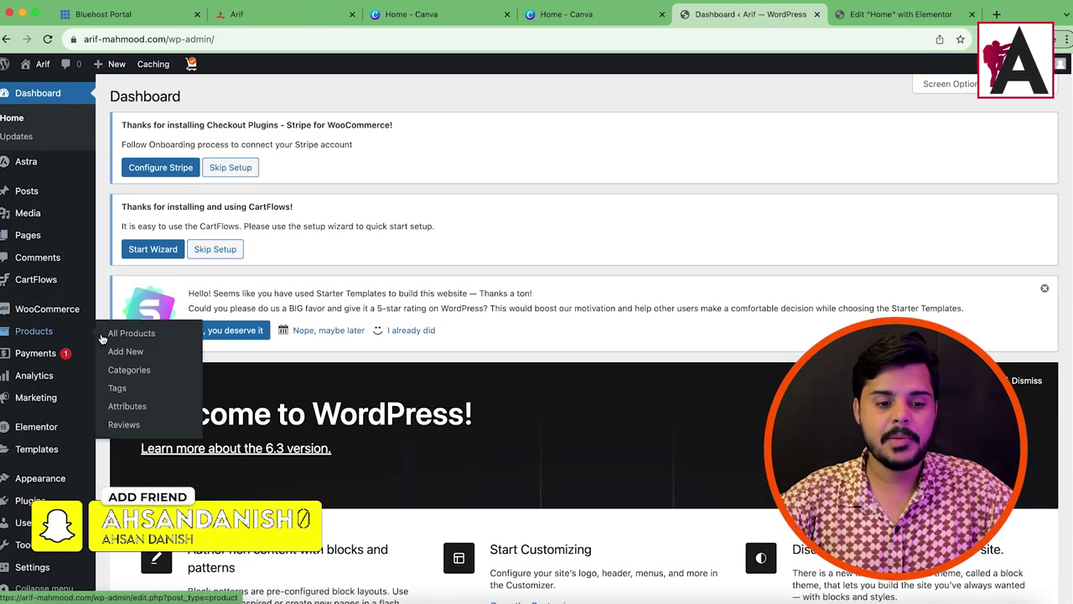
click(892, 15)
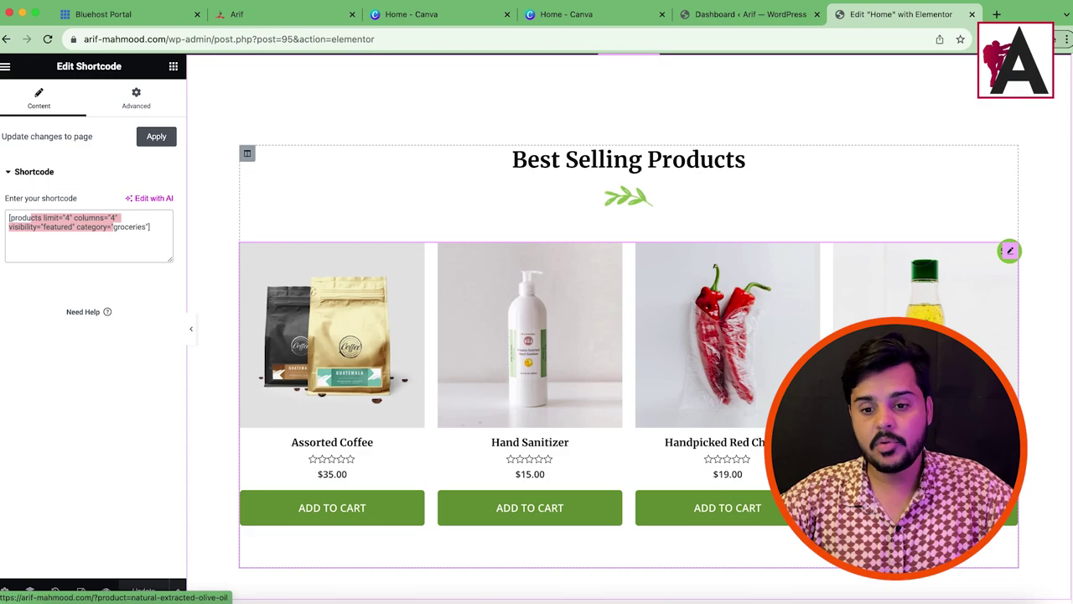
Inspect the Fresh Vegetables card's text and its Shop Now button's text, link and style settings.
scroll(695, 336, down, 15)
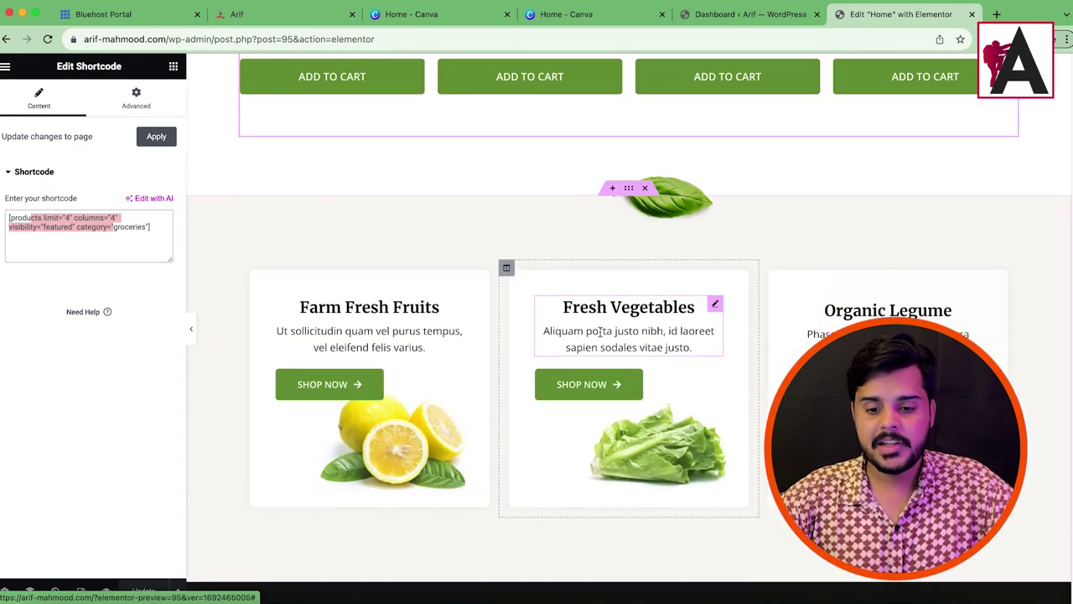
scroll(695, 335, up, 4)
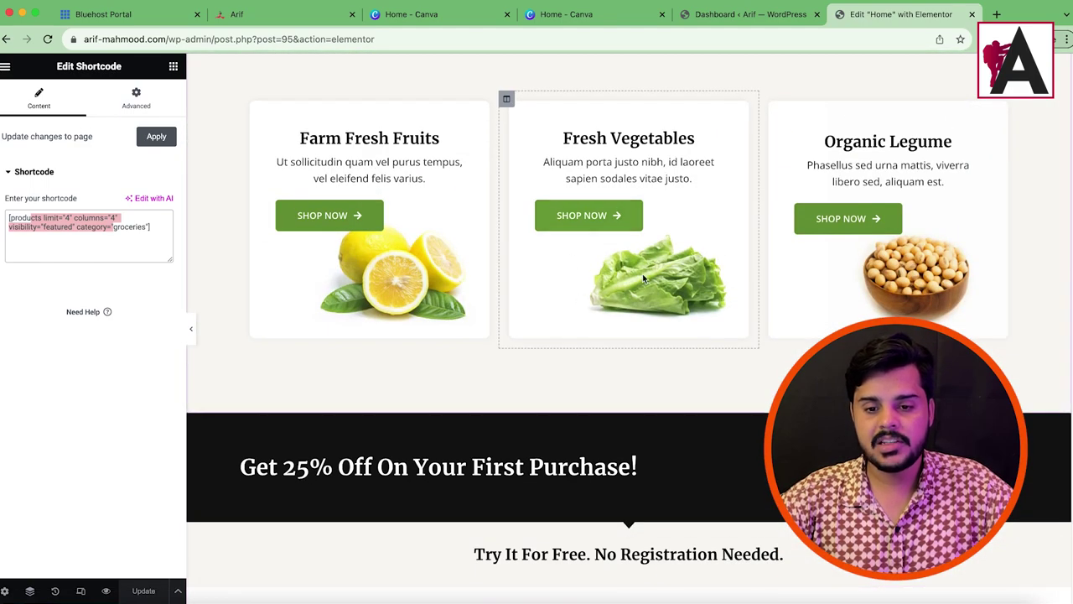
click(618, 152)
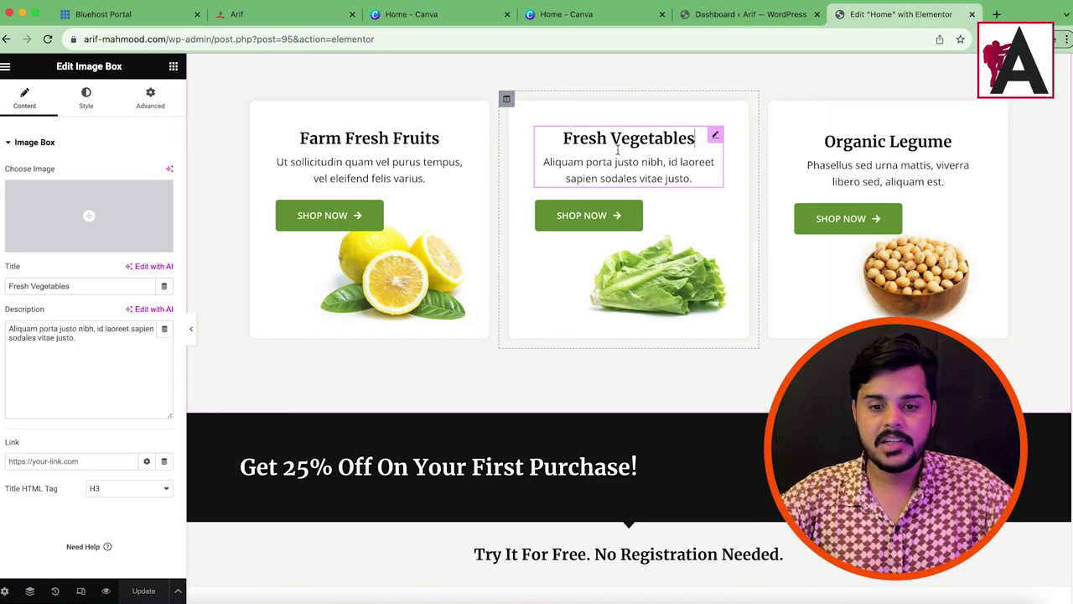
click(715, 205)
drag(127, 202, 58, 201)
click(54, 240)
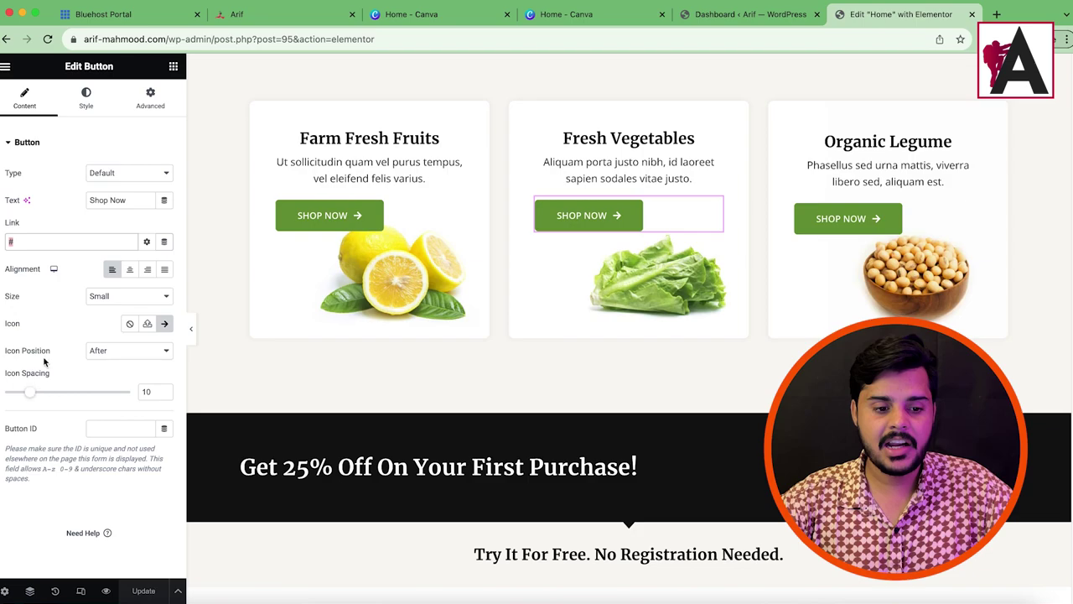
click(83, 99)
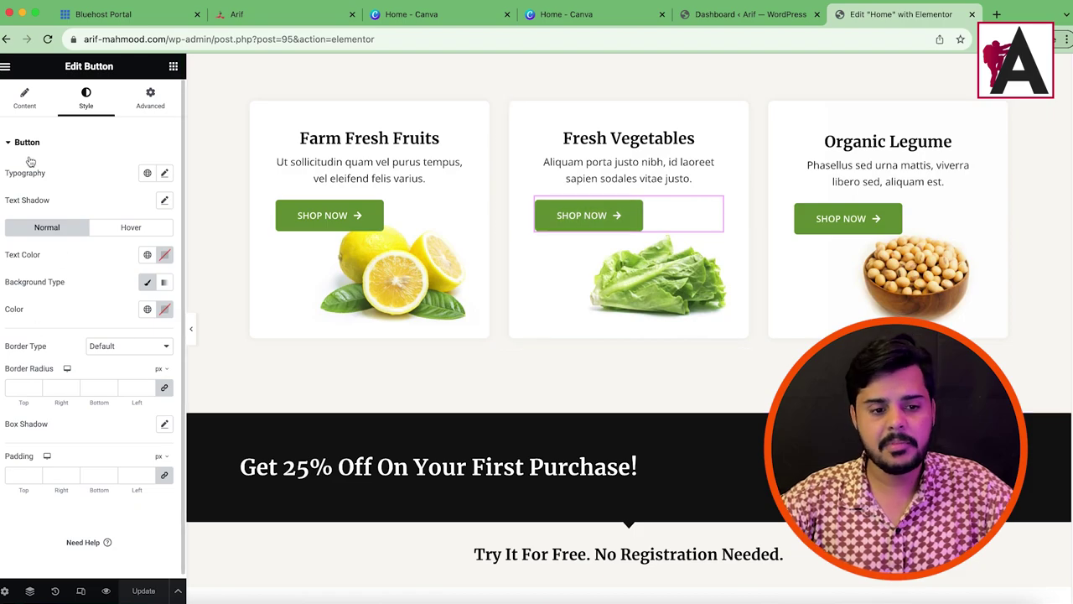
click(25, 99)
Look through the whole home page in the editor, from the header and product sections to the reviews and footer.
scroll(575, 314, down, 15)
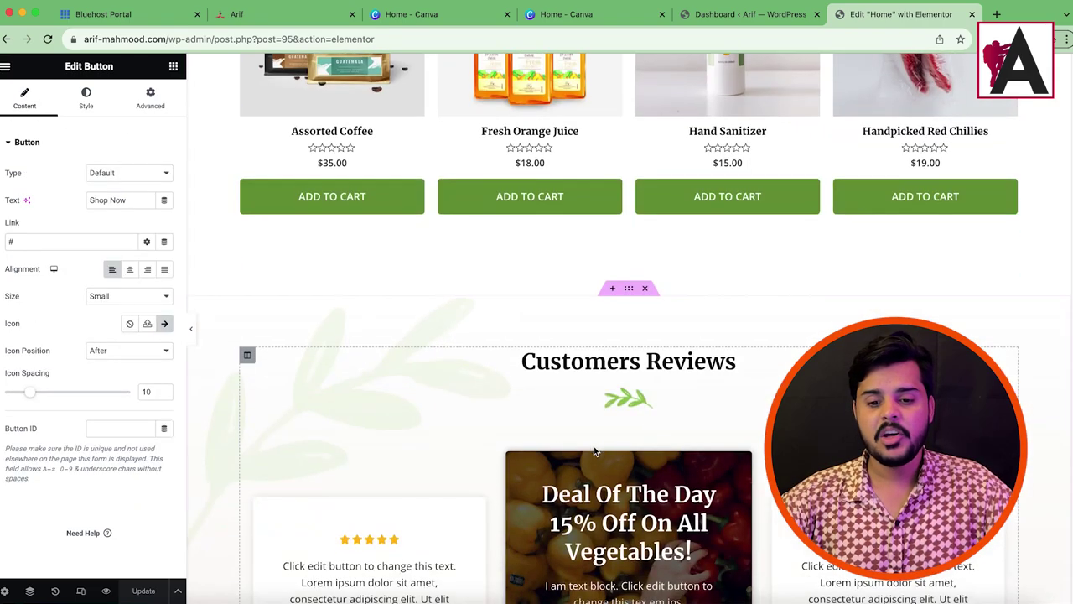
scroll(574, 455, down, 4)
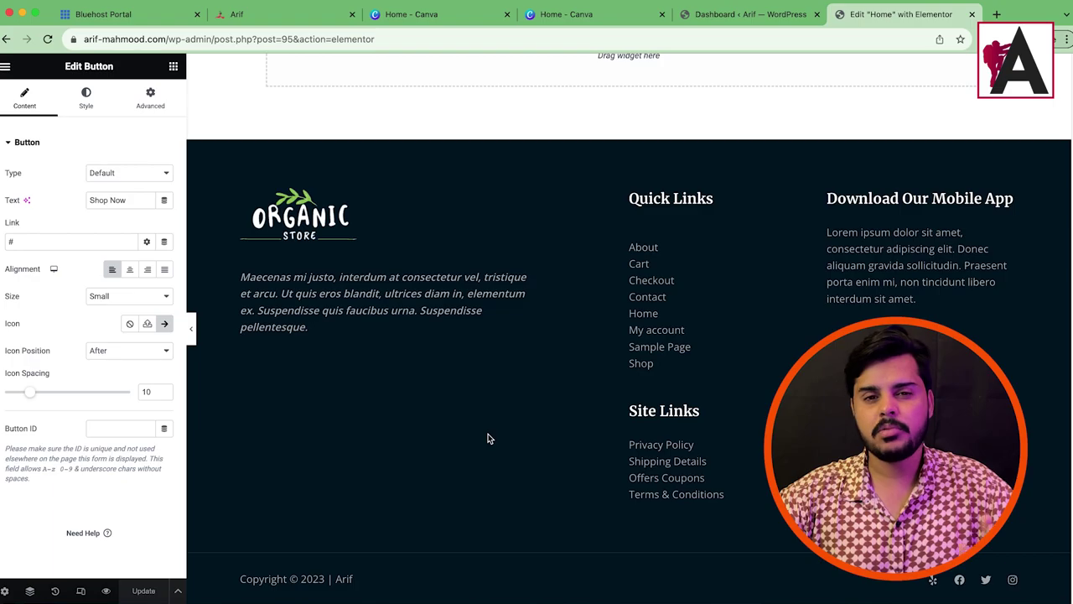
scroll(503, 453, up, 20)
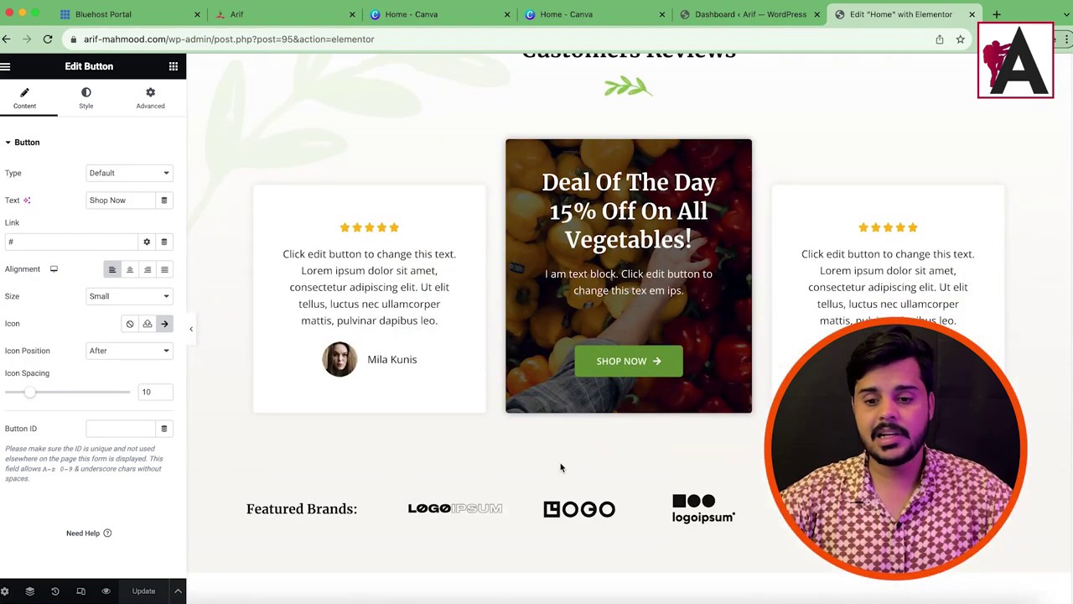
scroll(587, 466, down, 10)
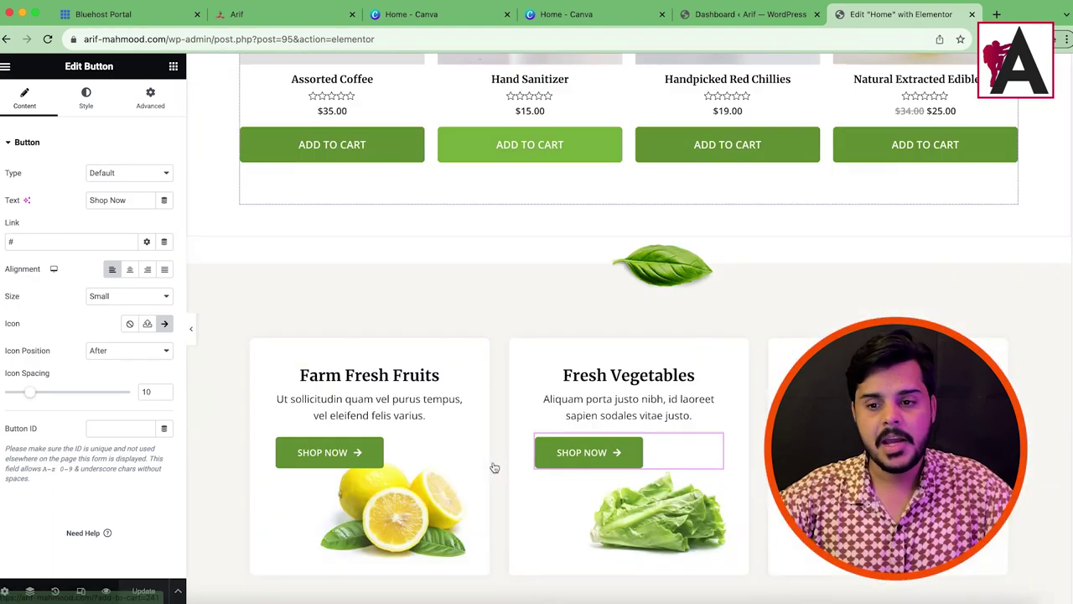
scroll(492, 467, up, 10)
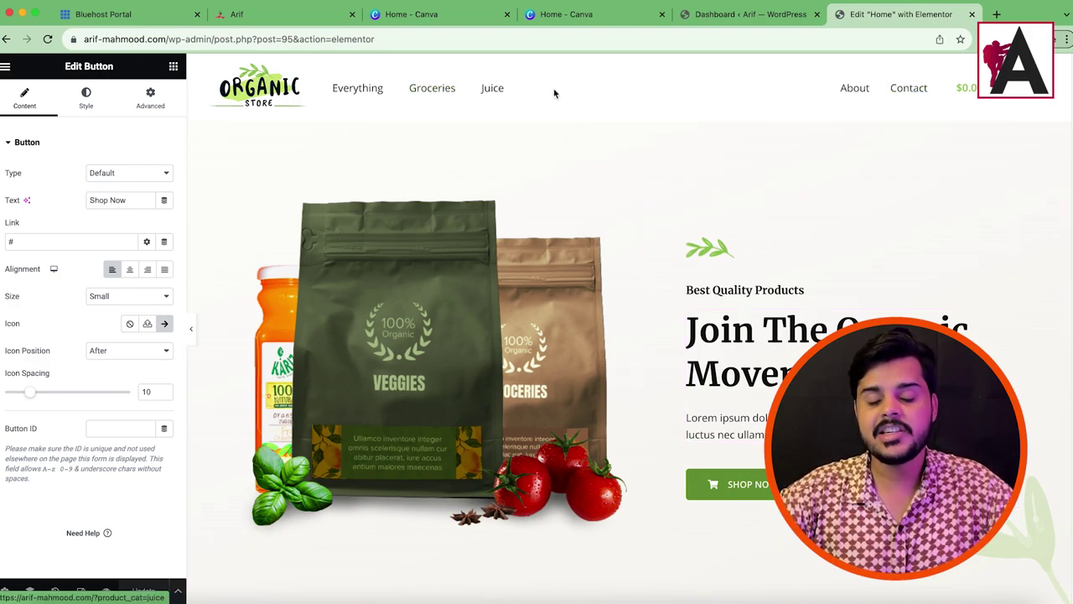
scroll(508, 109, down, 20)
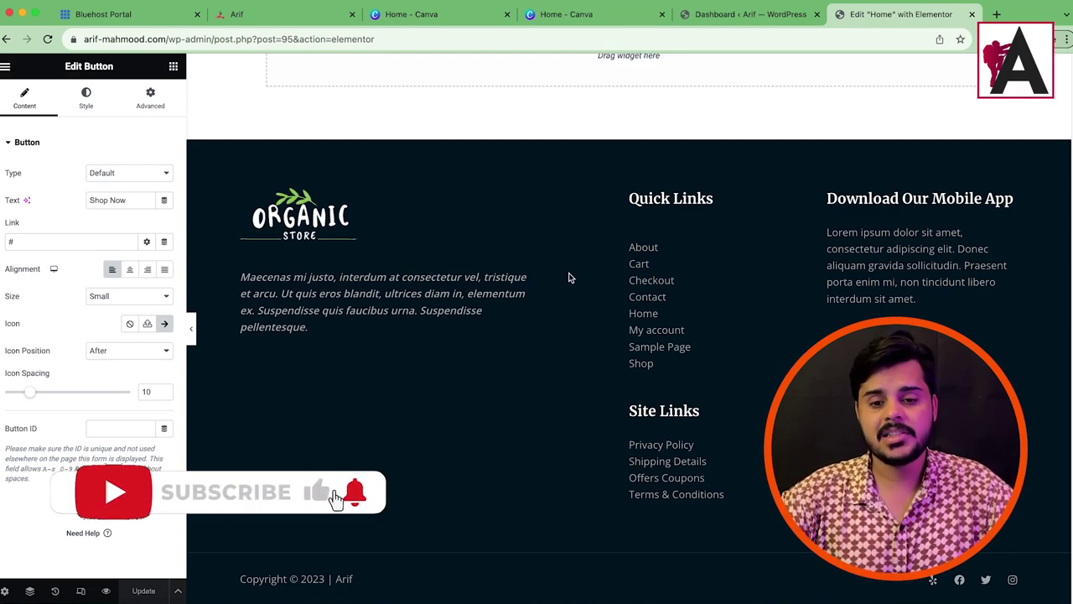
scroll(650, 367, up, 10)
scroll(650, 367, up, 10)
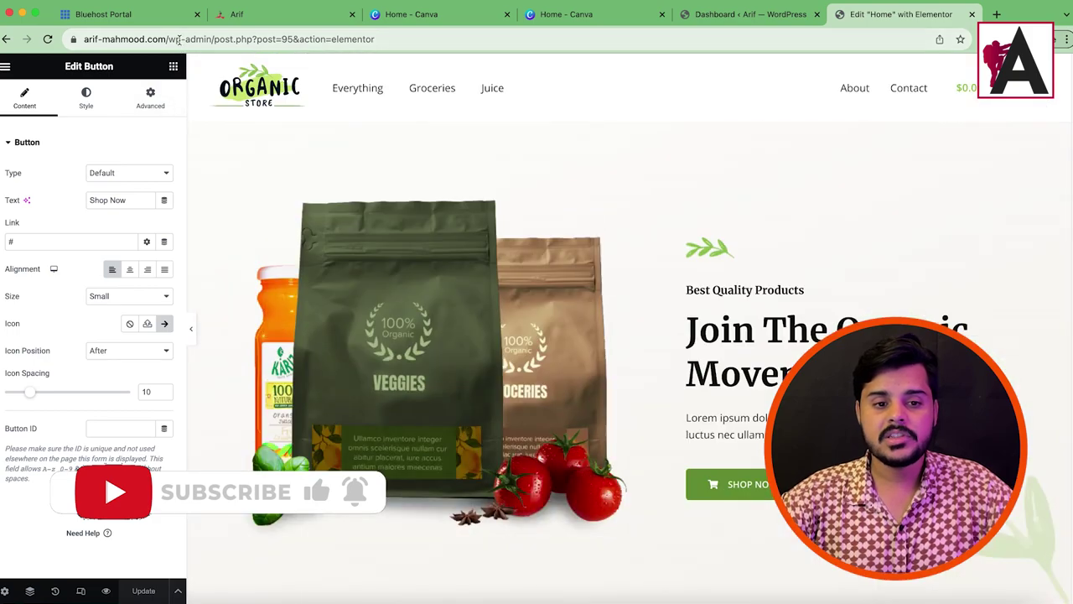
Leave the editor by loading the site's root address arif-mahmood.com, and open the live Contact page.
drag(171, 38, 474, 24)
key(BackSpace)
key(Return)
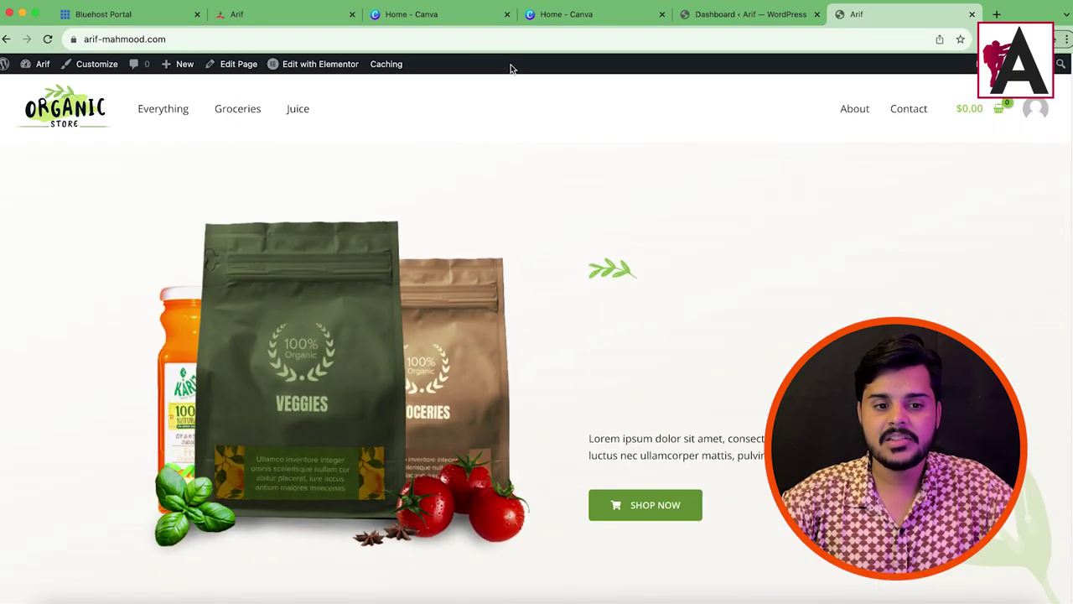
click(895, 109)
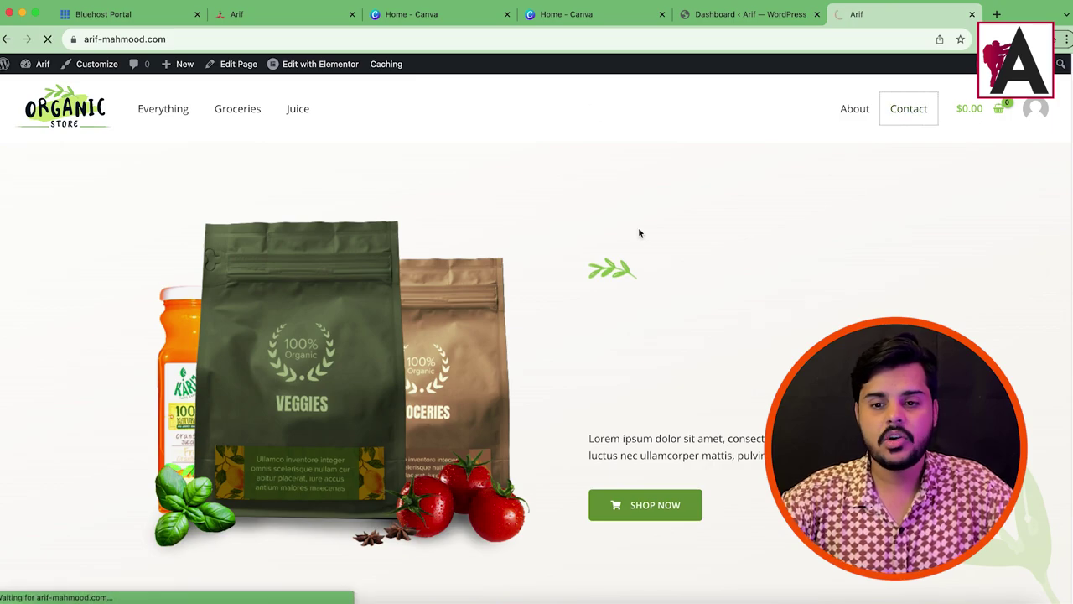
scroll(331, 383, down, 5)
scroll(345, 197, up, 5)
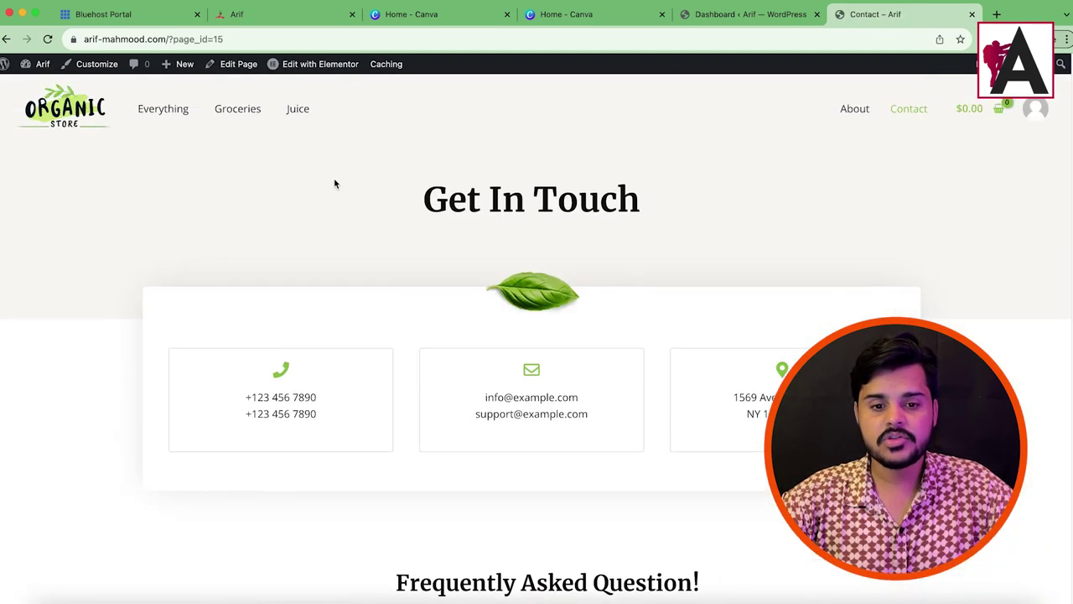
Examine the phone, e-mail and address boxes under Get In Touch on the Contact page.
drag(257, 397, 338, 406)
click(536, 400)
drag(735, 394, 779, 415)
click(730, 431)
Expand and collapse the first question in the Frequently Asked Question section to check its answer.
scroll(498, 482, down, 5)
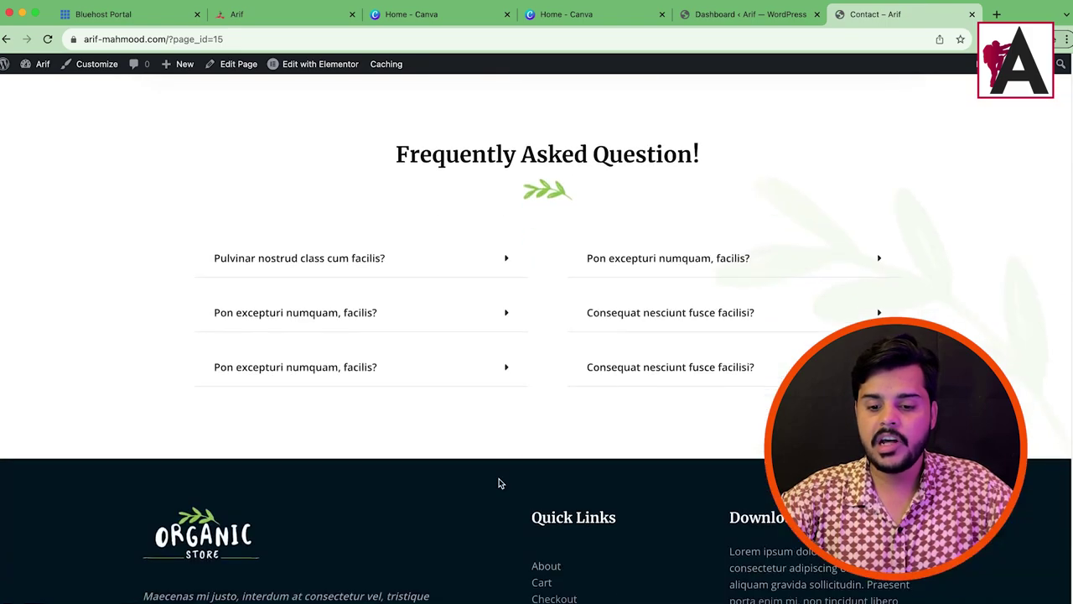
click(402, 259)
click(472, 266)
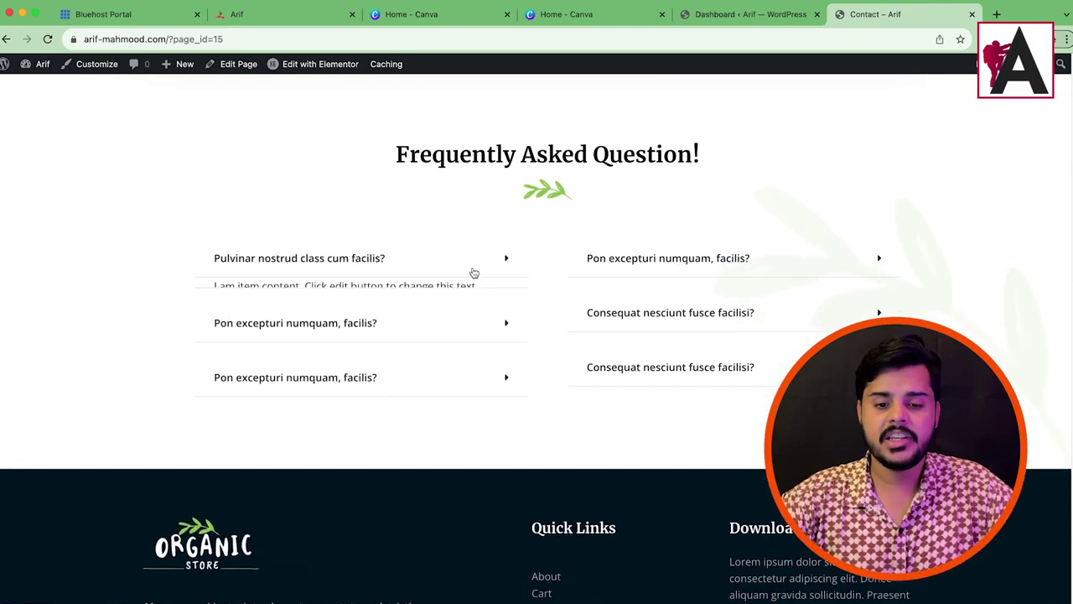
click(485, 306)
click(485, 307)
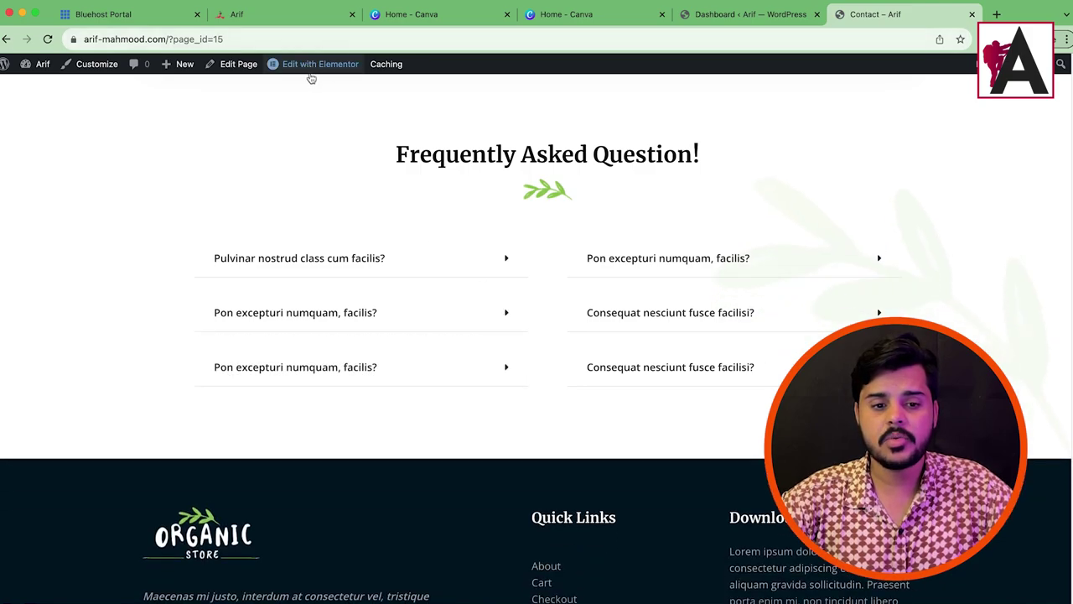
Open the Contact page in Elementor and highlight the first line of the e-mail box's text for editing.
mouse_move(310, 74)
click(323, 66)
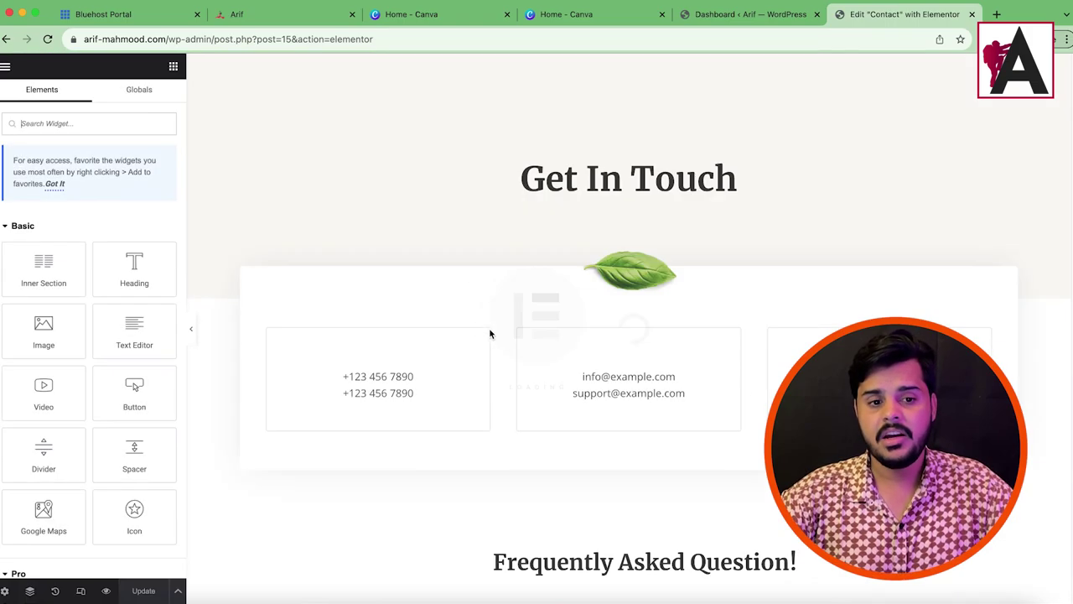
click(718, 378)
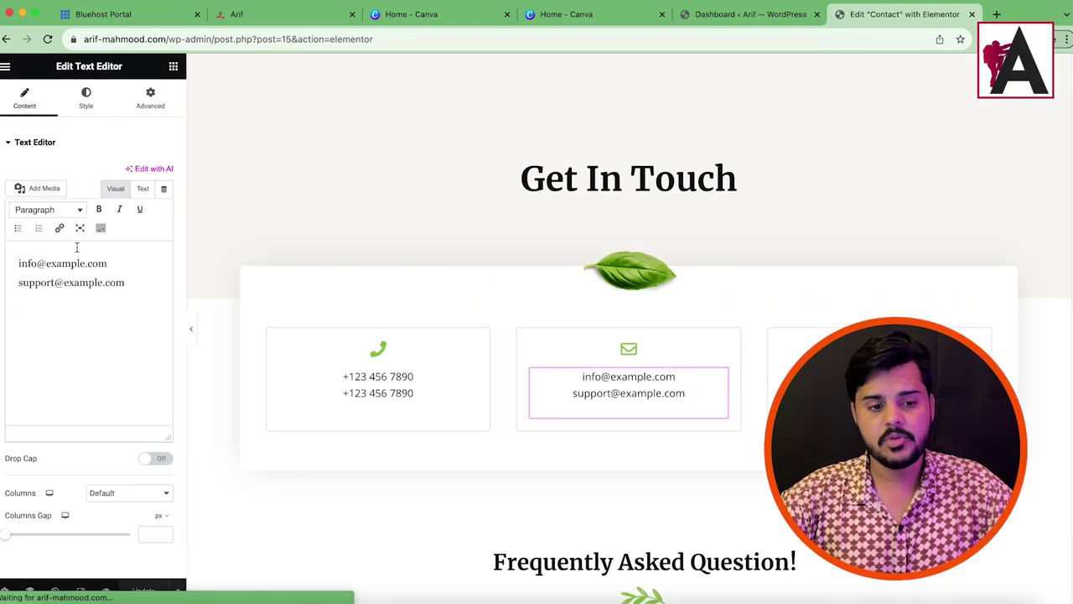
triple_click(115, 287)
drag(98, 263, 5, 261)
View the title and content of the first question in the FAQ's first toggle column, and collapse the item again.
scroll(503, 335, down, 3)
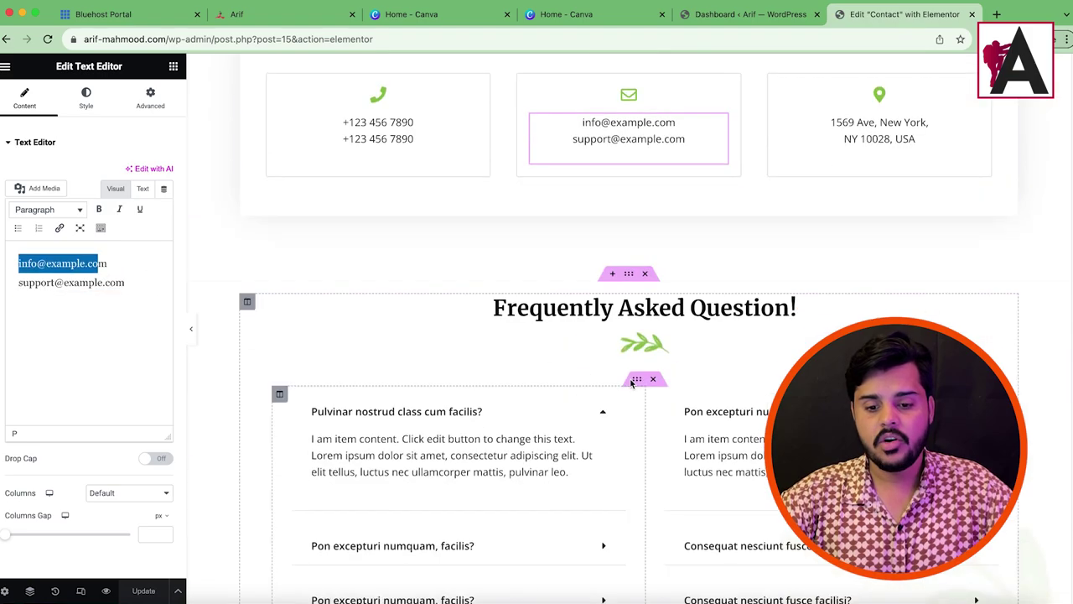
click(616, 397)
click(71, 199)
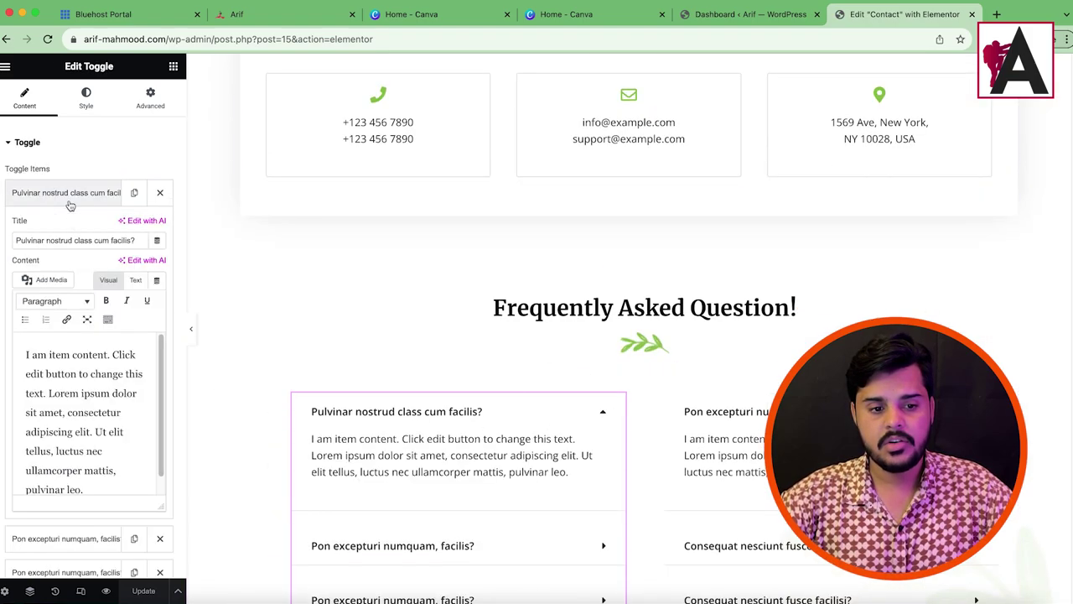
drag(48, 354, 103, 484)
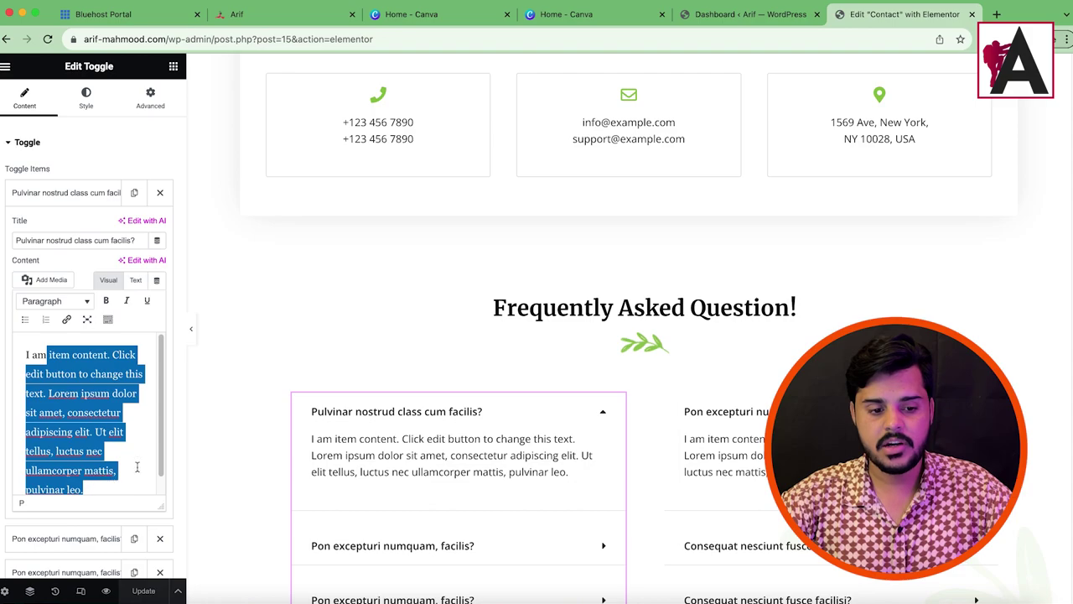
click(89, 193)
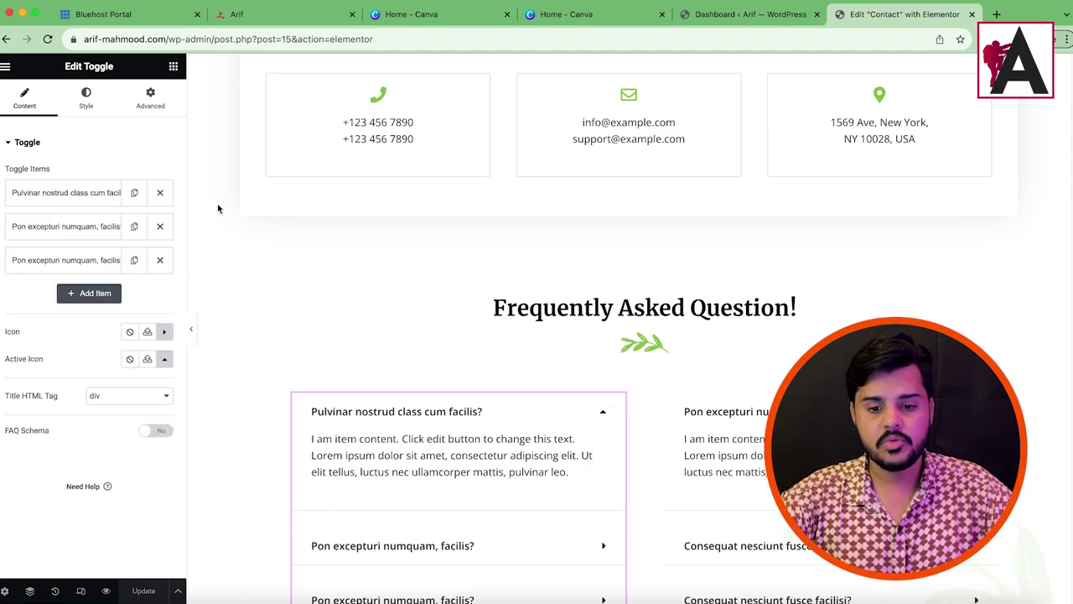
Delete the third question from the first FAQ toggle column and the second question from the other column.
click(160, 259)
scroll(470, 453, down, 2)
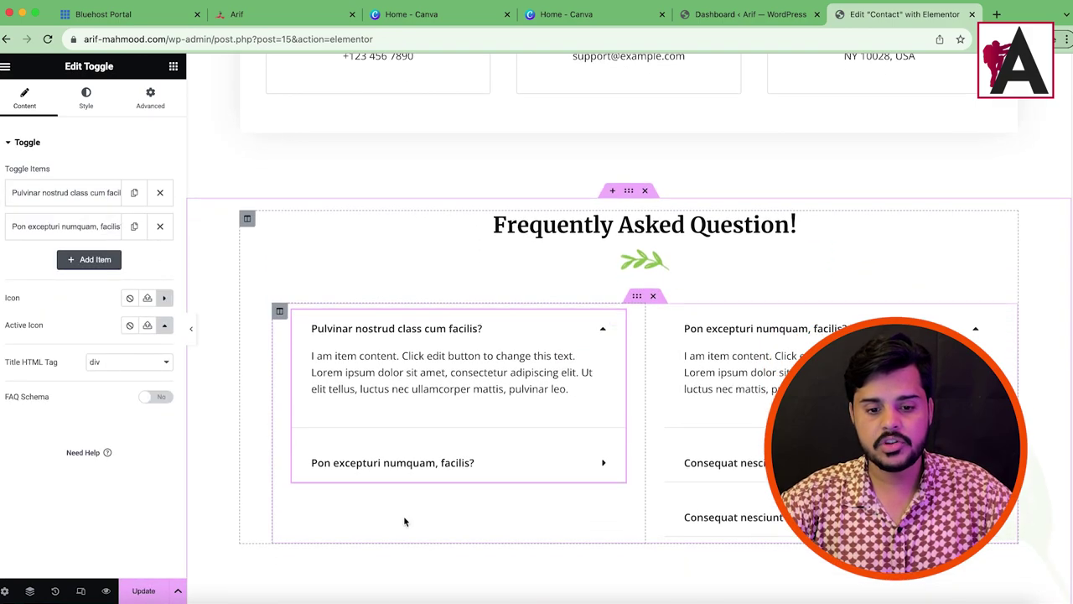
click(990, 322)
click(160, 226)
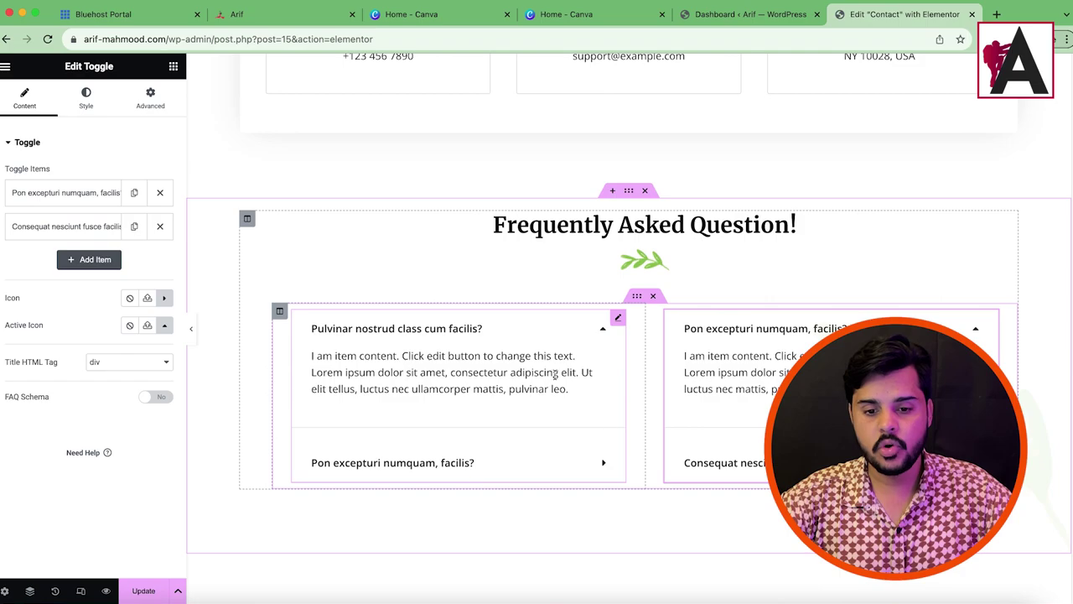
Delete the second column of the FAQ section, and collapse and expand the first question in the remaining column.
right_click(652, 313)
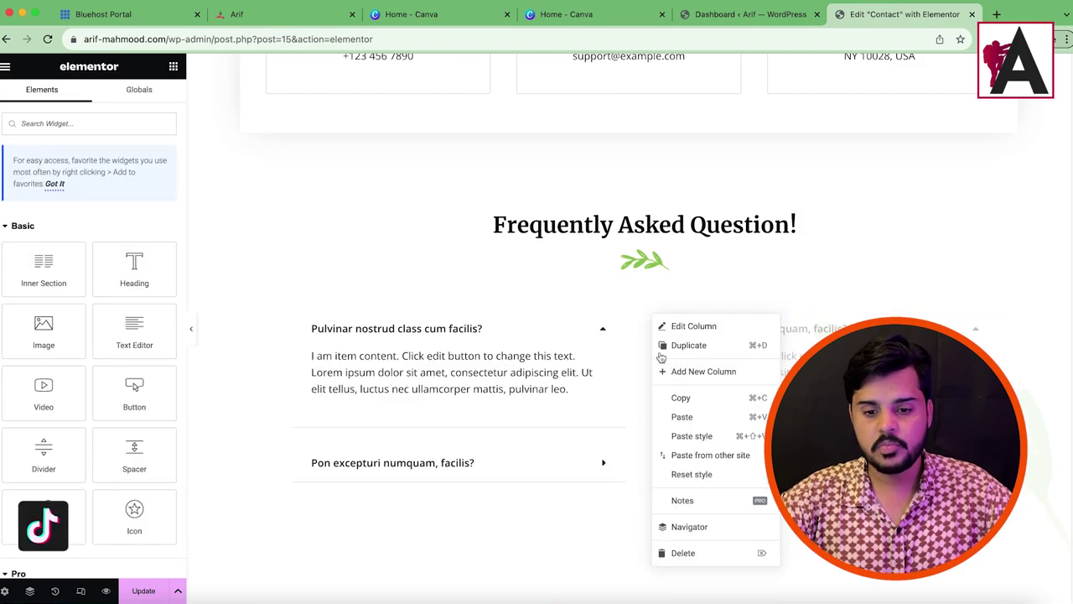
click(688, 549)
click(504, 340)
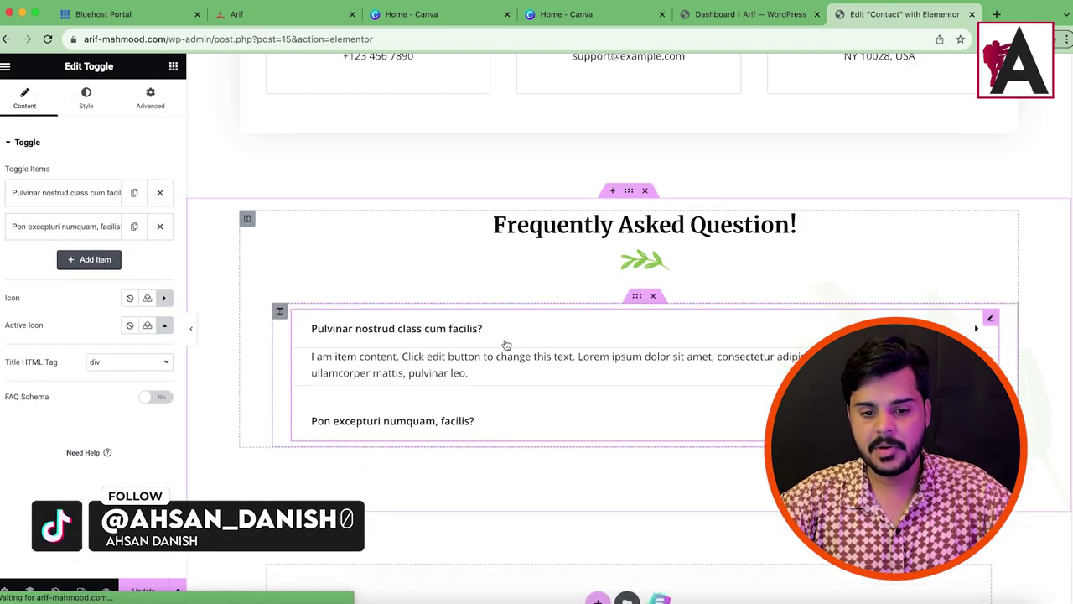
click(507, 338)
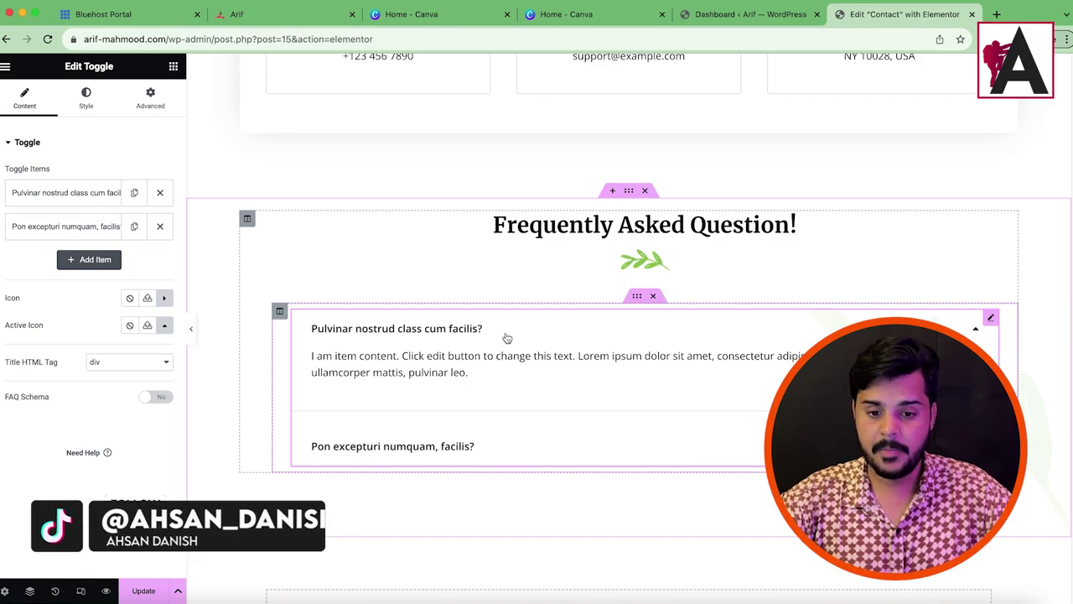
Duplicate the remaining FAQ toggle widget and save the Contact page.
right_click(507, 338)
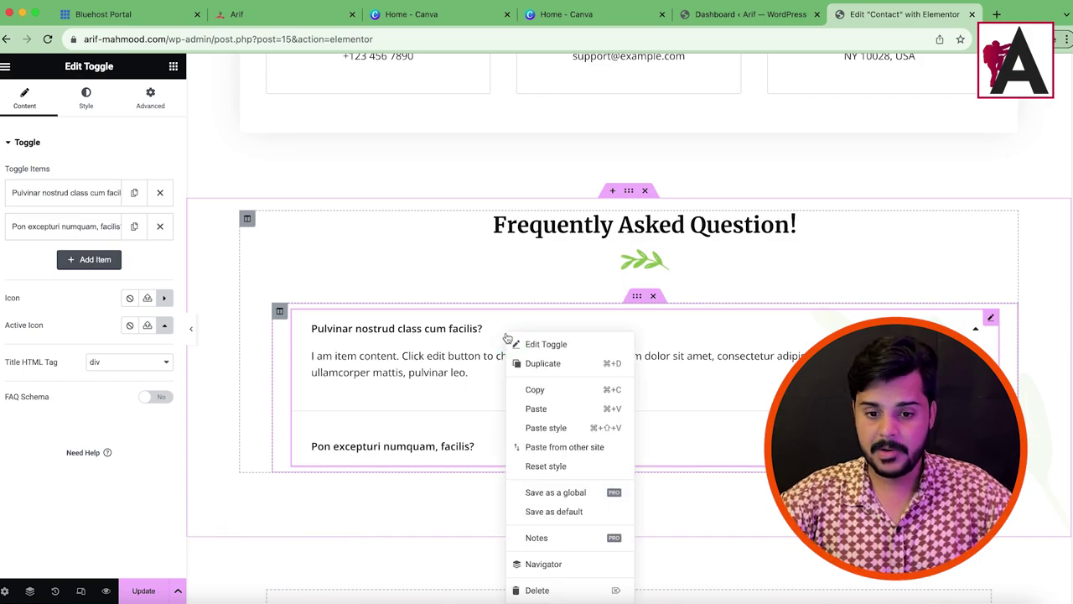
click(553, 366)
scroll(528, 291, down, 3)
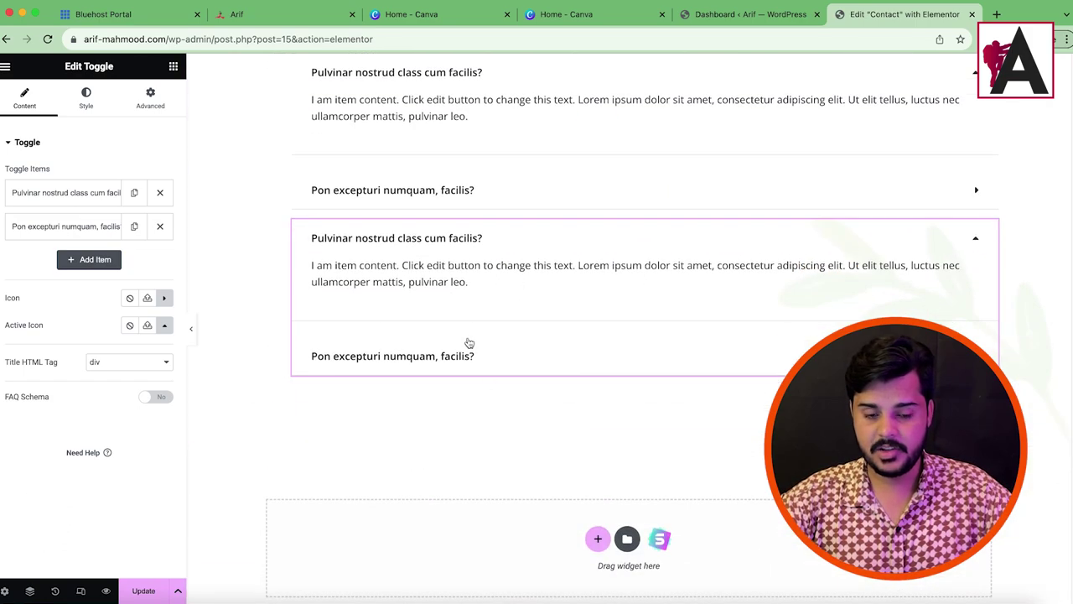
key(super+s)
scroll(824, 273, up, 5)
scroll(824, 273, down, 2)
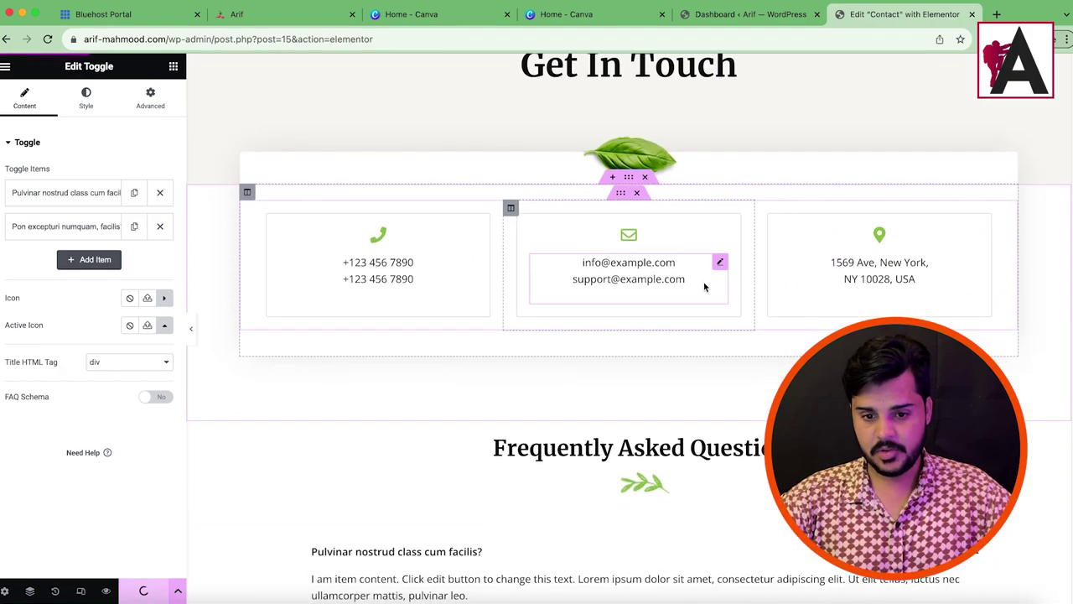
scroll(701, 285, up, 2)
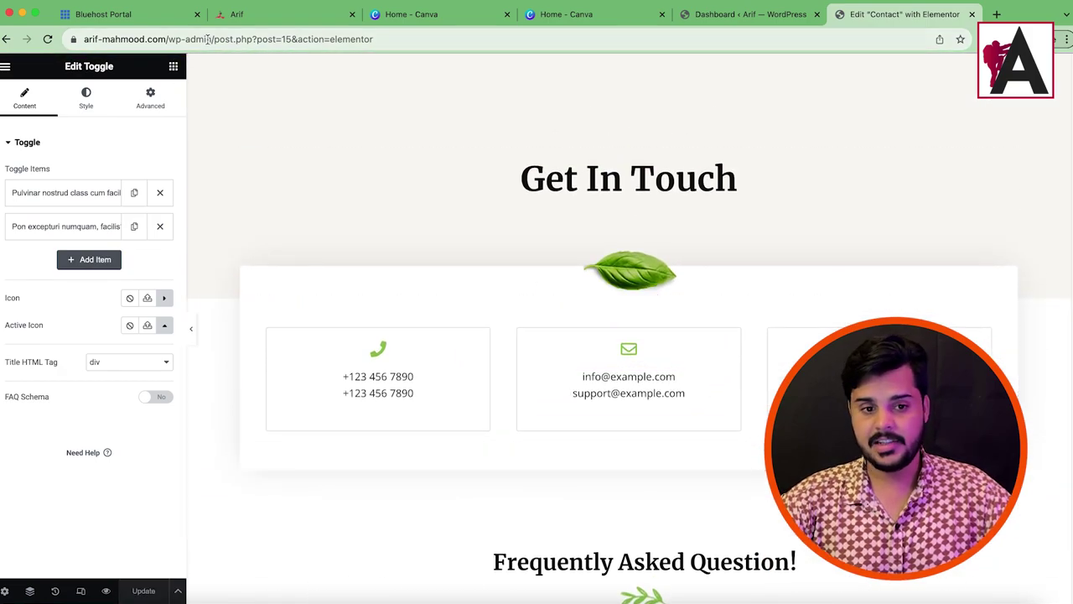
Leave the Elementor editor and load the store's live home page.
click(169, 40)
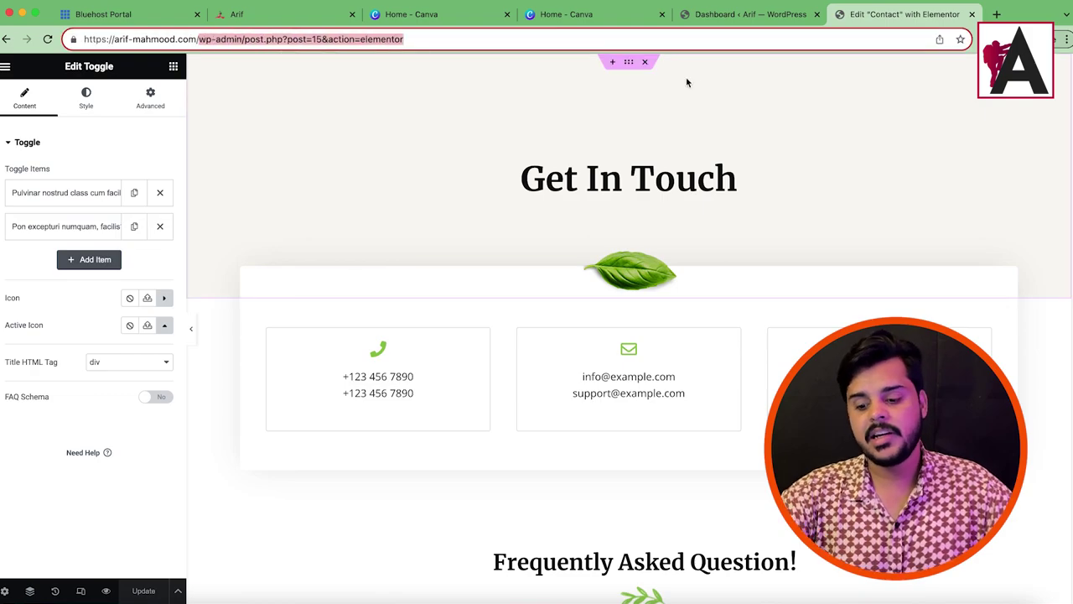
key(super+v)
key(Return)
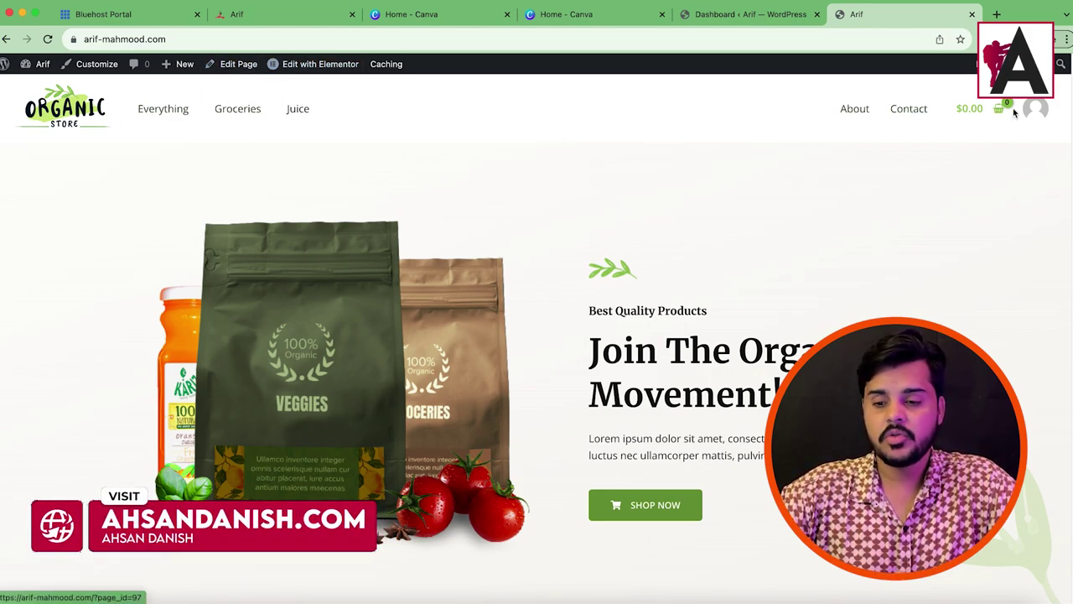
Review the home page's footer, including its quick links, site links and mobile app text.
scroll(744, 251, down, 10)
scroll(745, 251, down, 10)
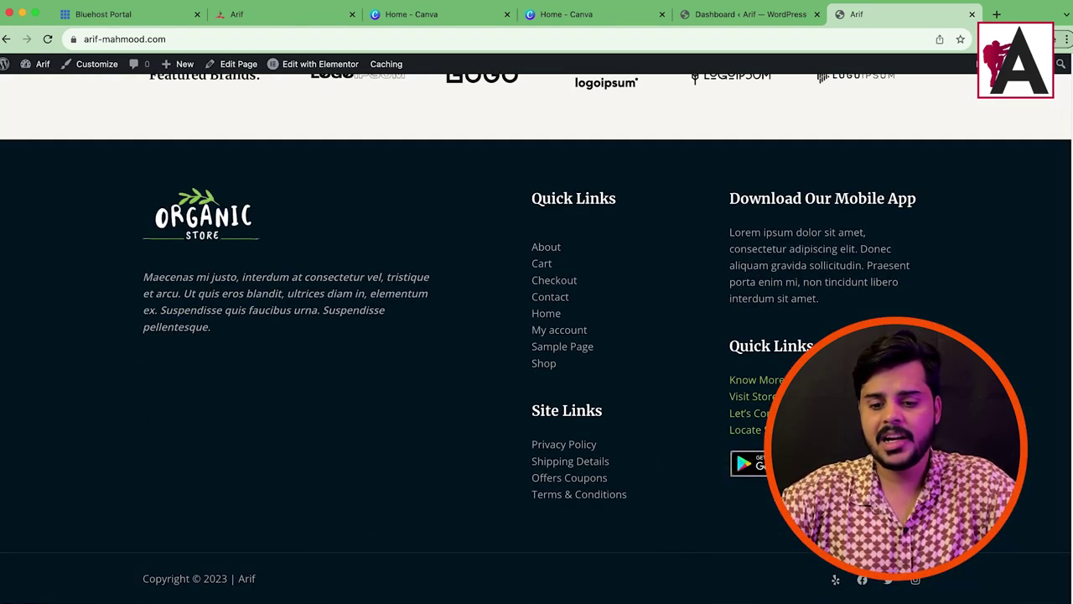
drag(728, 239, 858, 288)
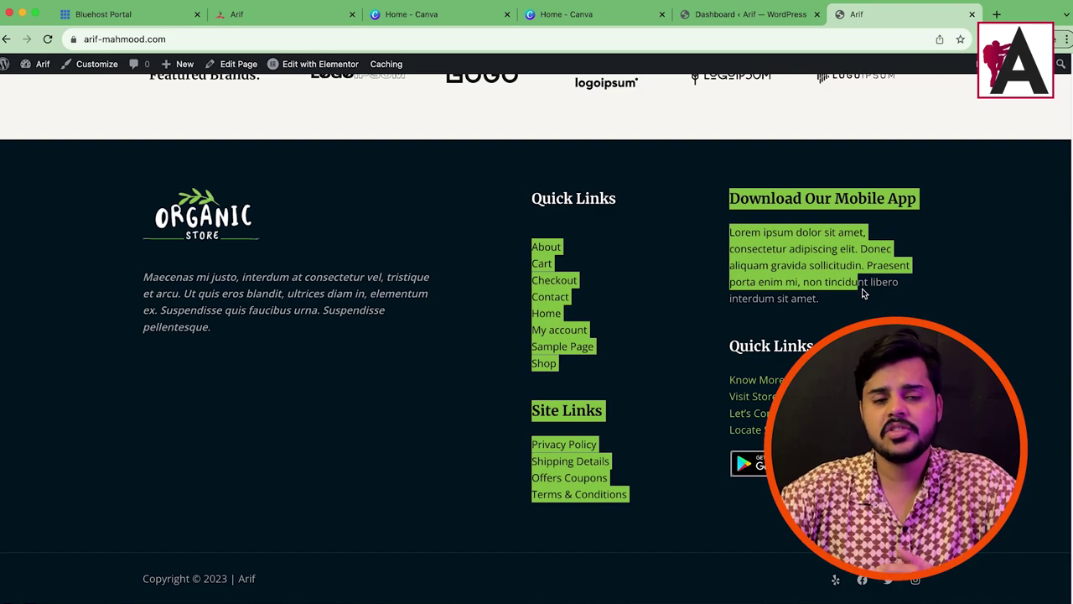
scroll(520, 335, up, 10)
scroll(541, 346, up, 5)
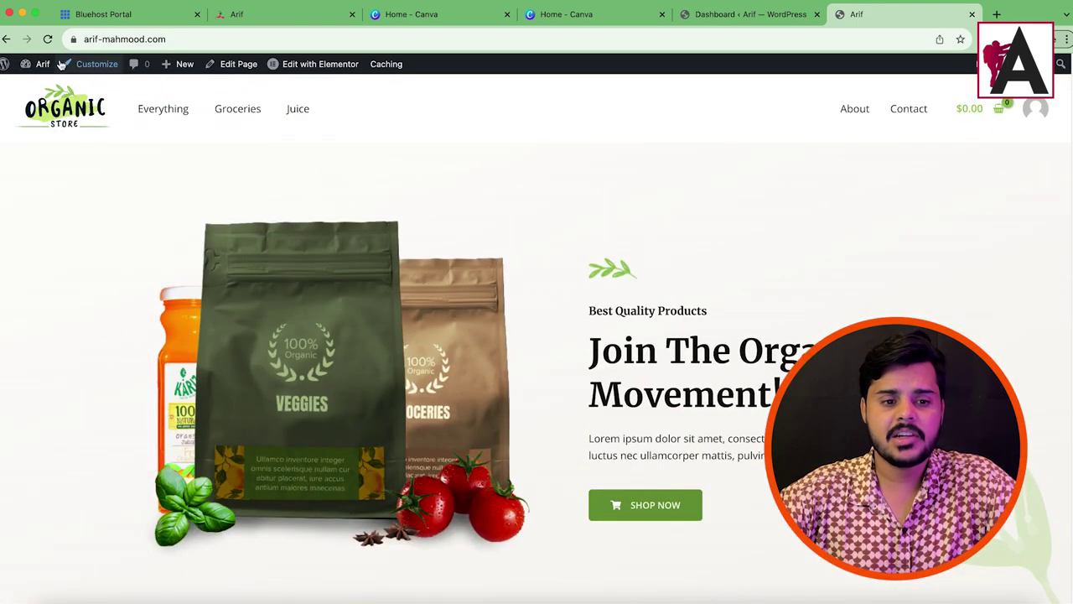
Open the home page in the theme Customizer and look through its preview.
click(109, 70)
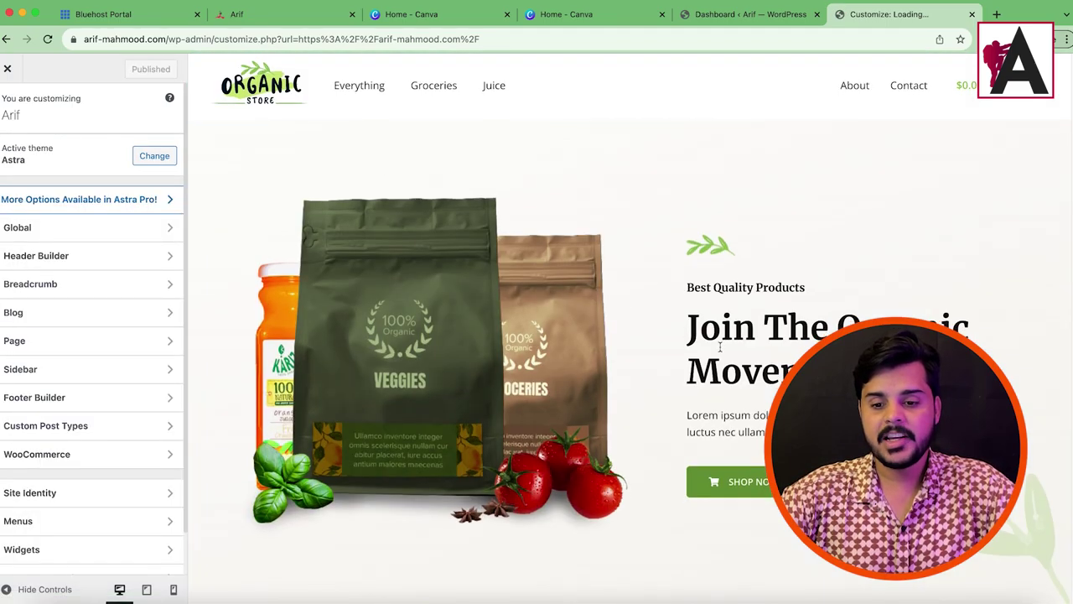
scroll(450, 296, down, 5)
scroll(533, 195, down, 5)
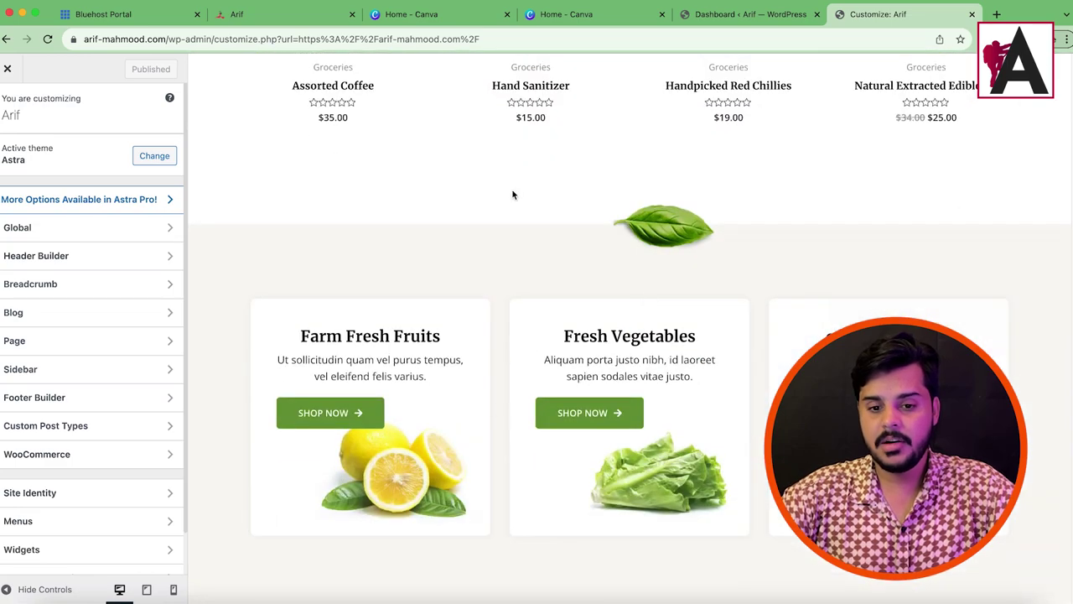
scroll(513, 195, down, 5)
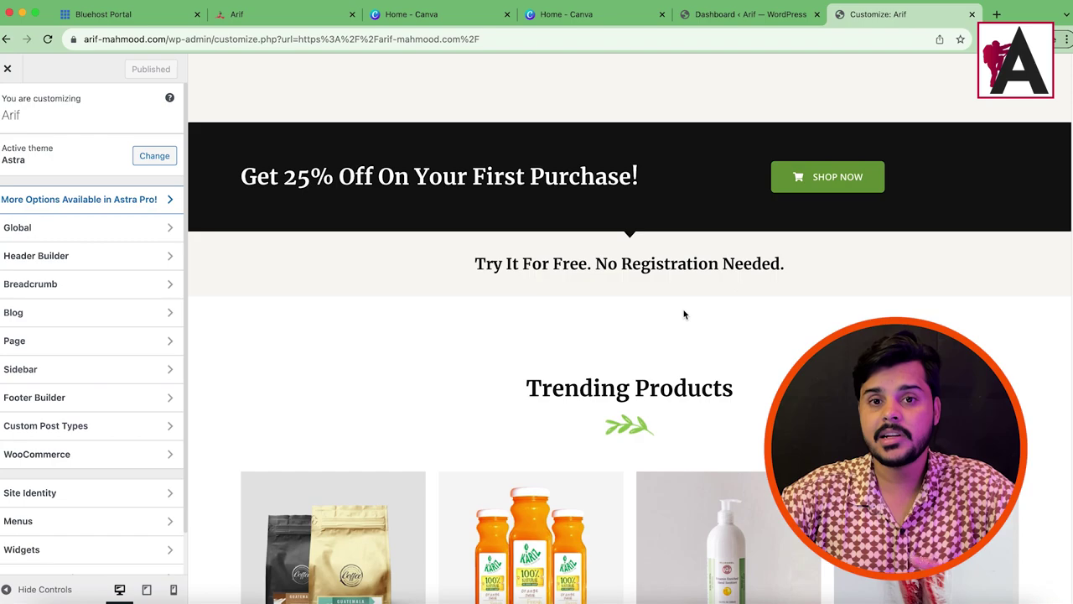
scroll(683, 315, up, 15)
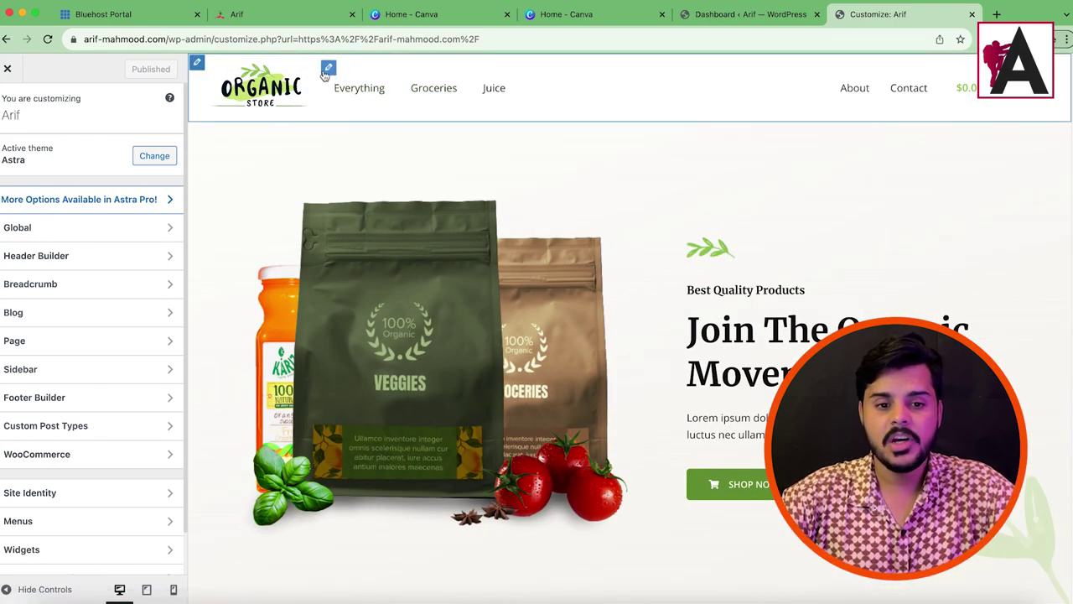
Set the Primary Menu's normal text/link color to the darker green of the palette in its design settings.
click(327, 70)
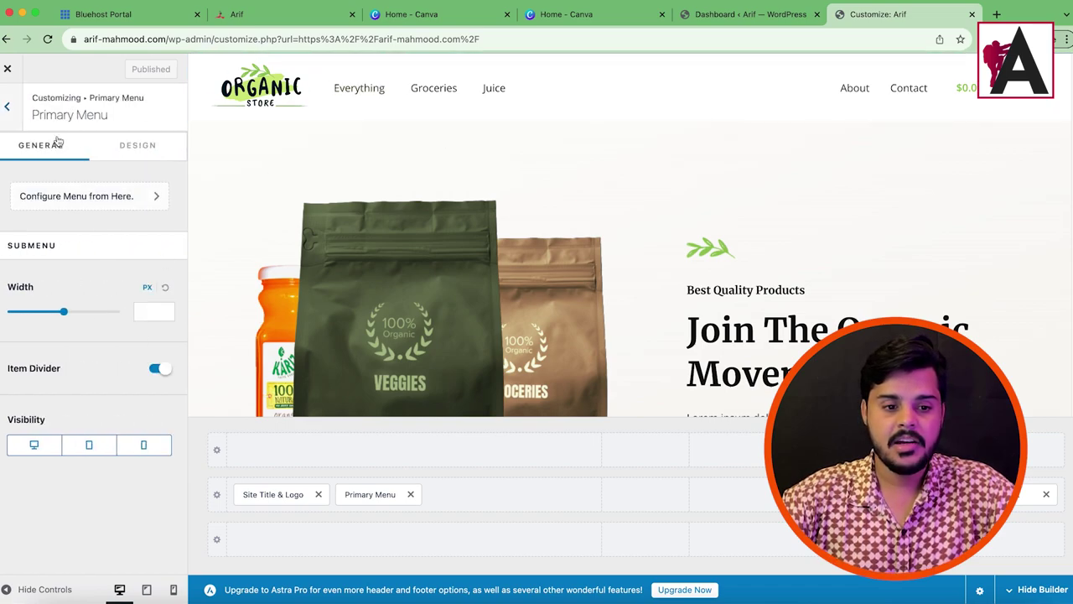
click(137, 145)
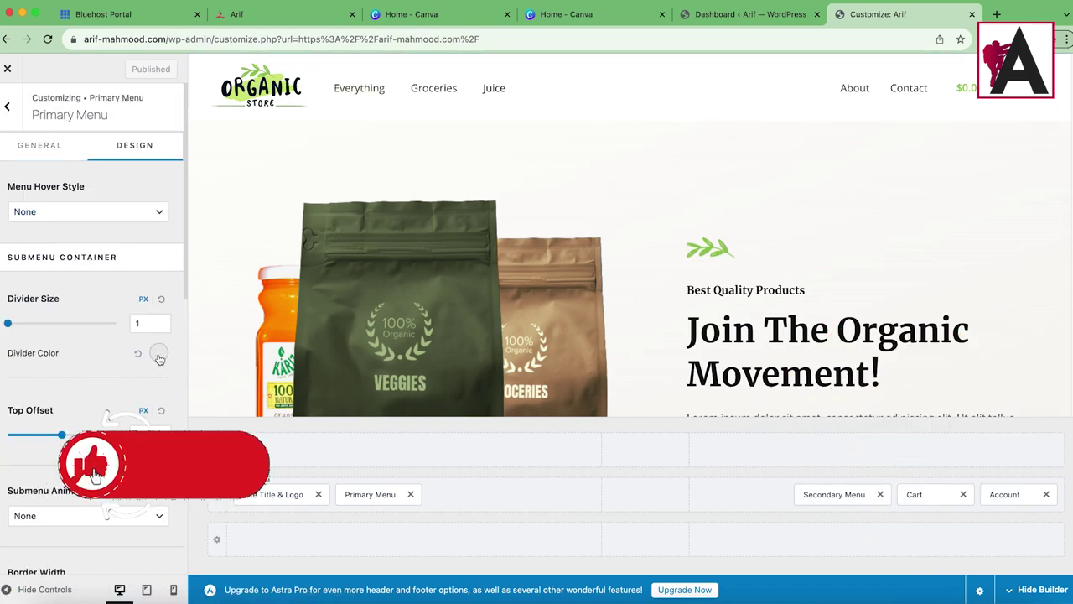
scroll(151, 352, down, 5)
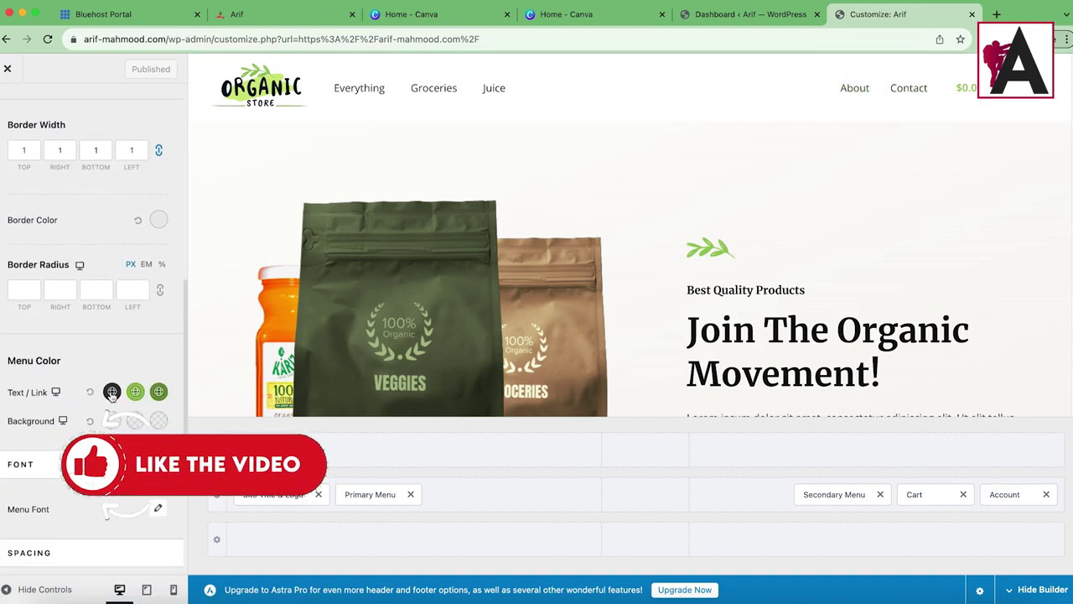
click(112, 391)
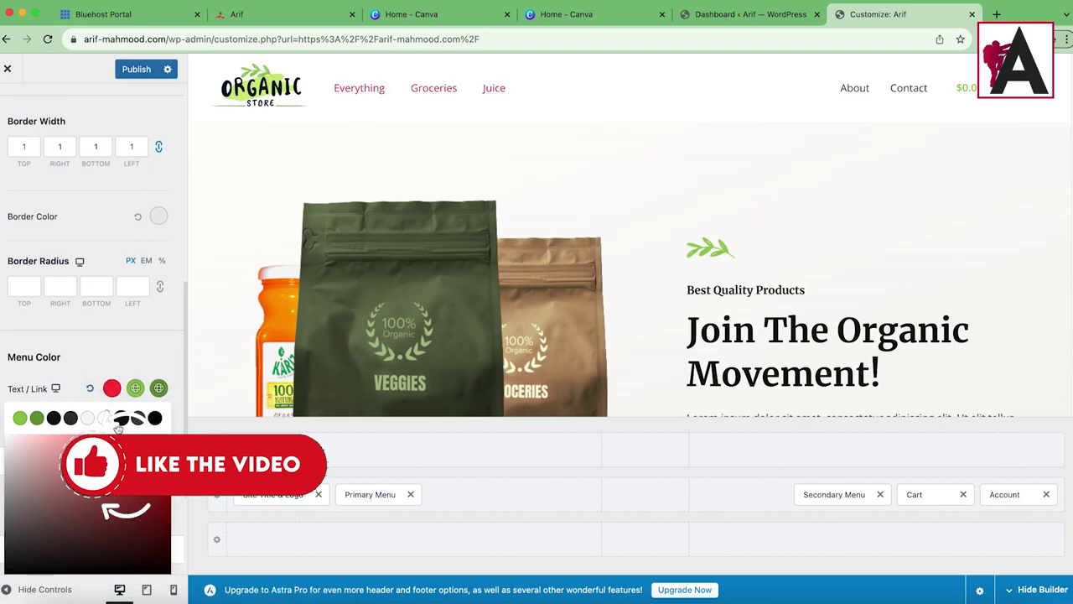
click(36, 419)
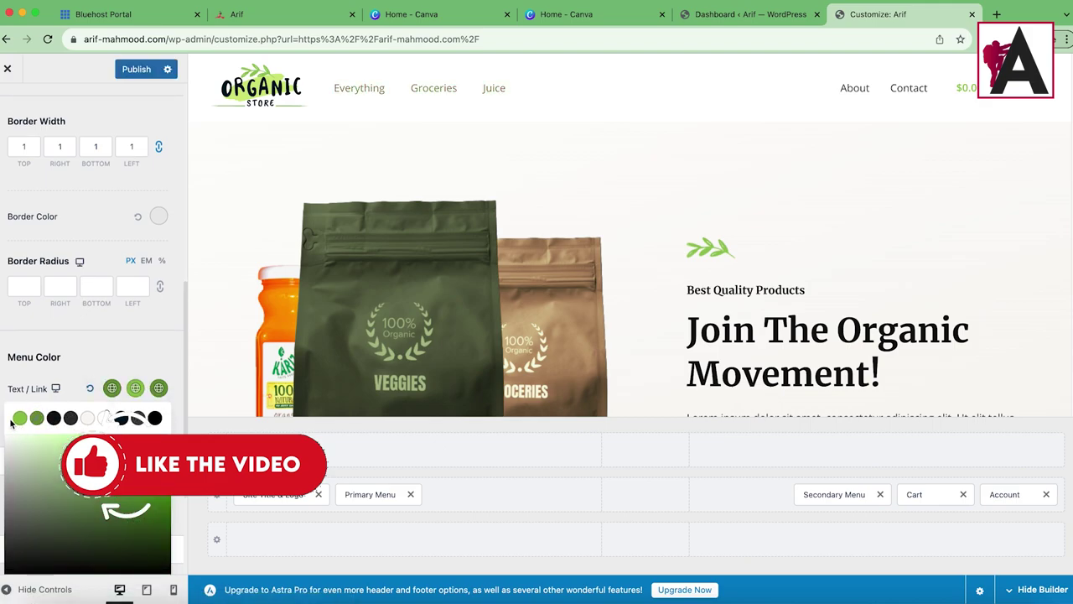
click(148, 335)
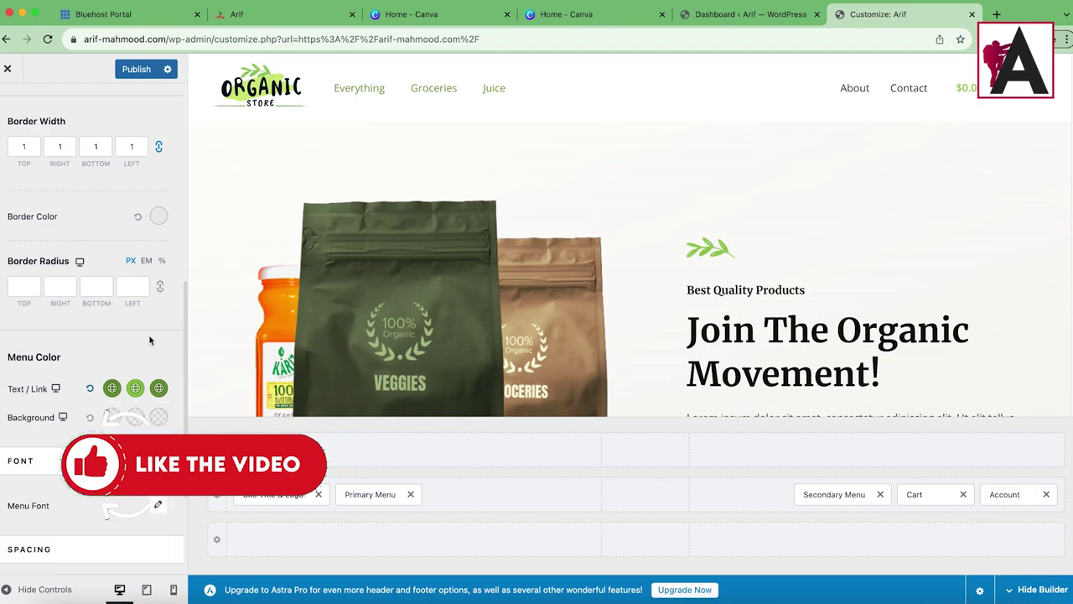
Try a font size of 15 for the Primary Menu in its Menu Font settings.
scroll(120, 383, down, 4)
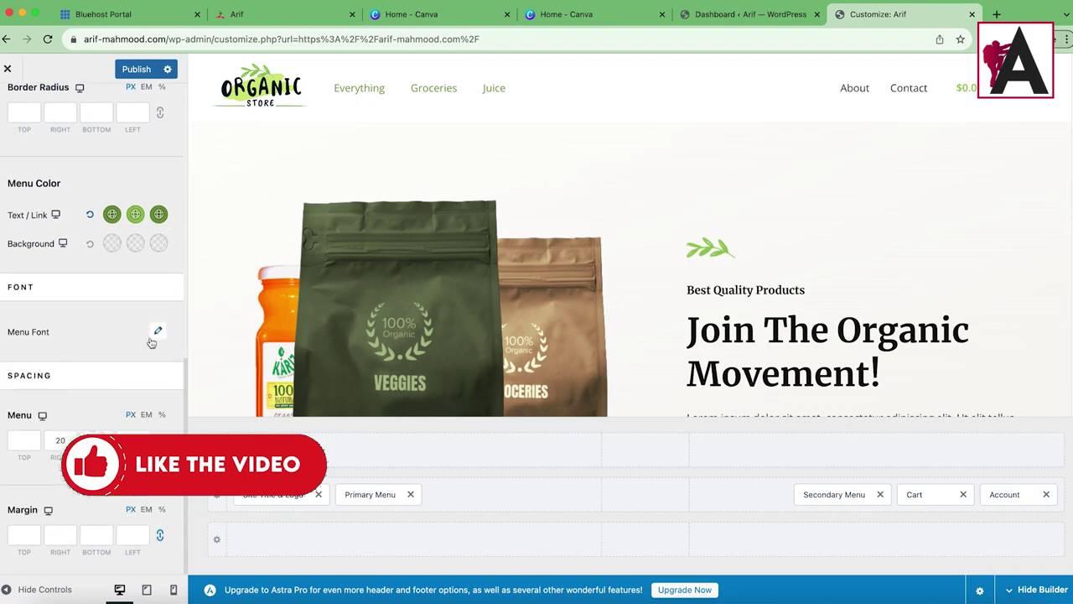
click(158, 332)
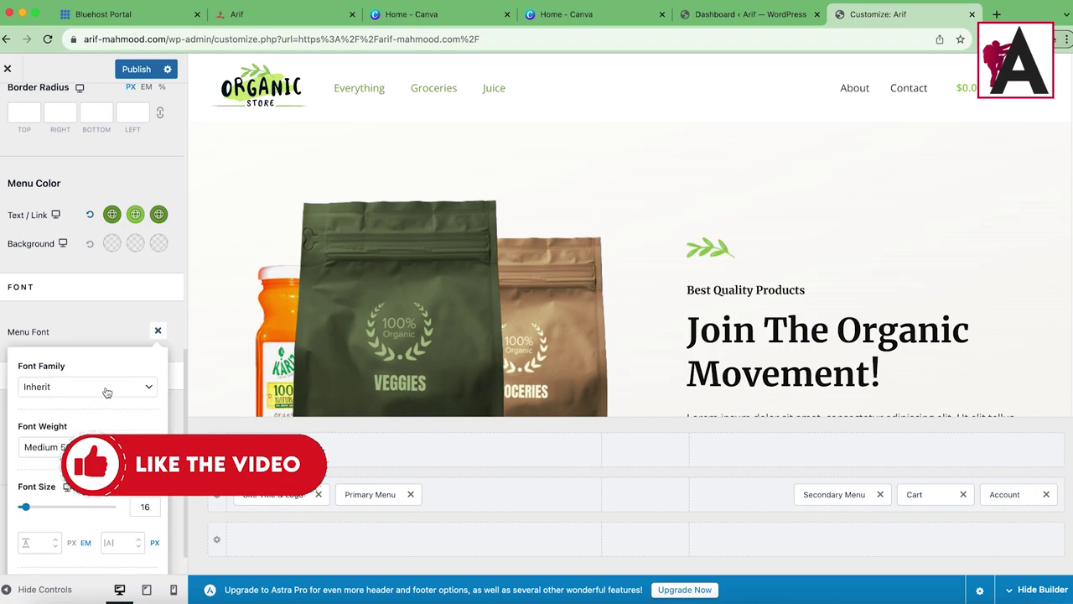
scroll(50, 457, down, 1)
drag(26, 476, 28, 474)
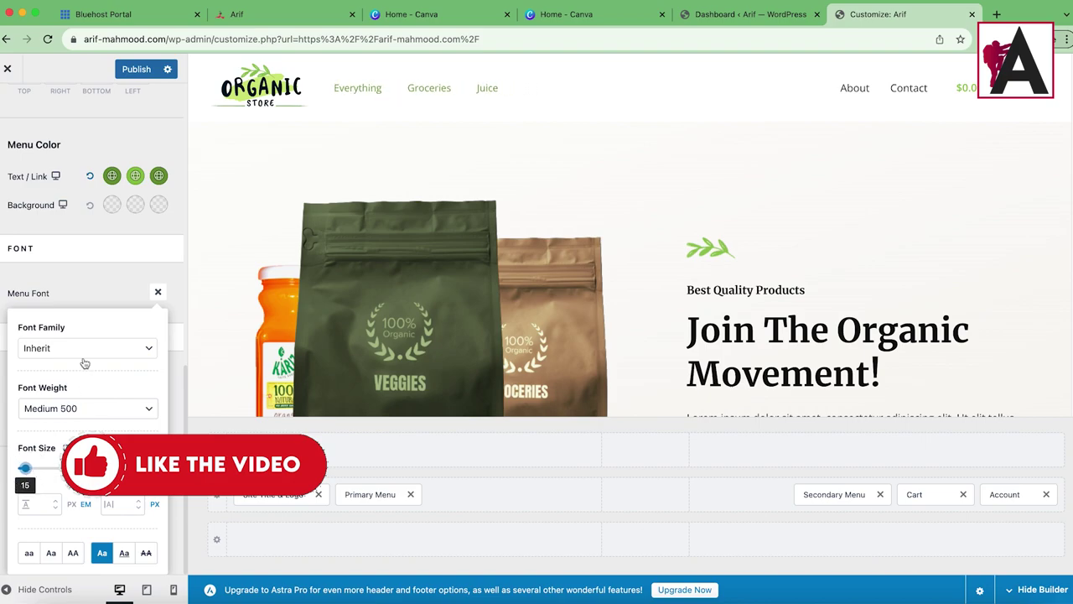
click(157, 265)
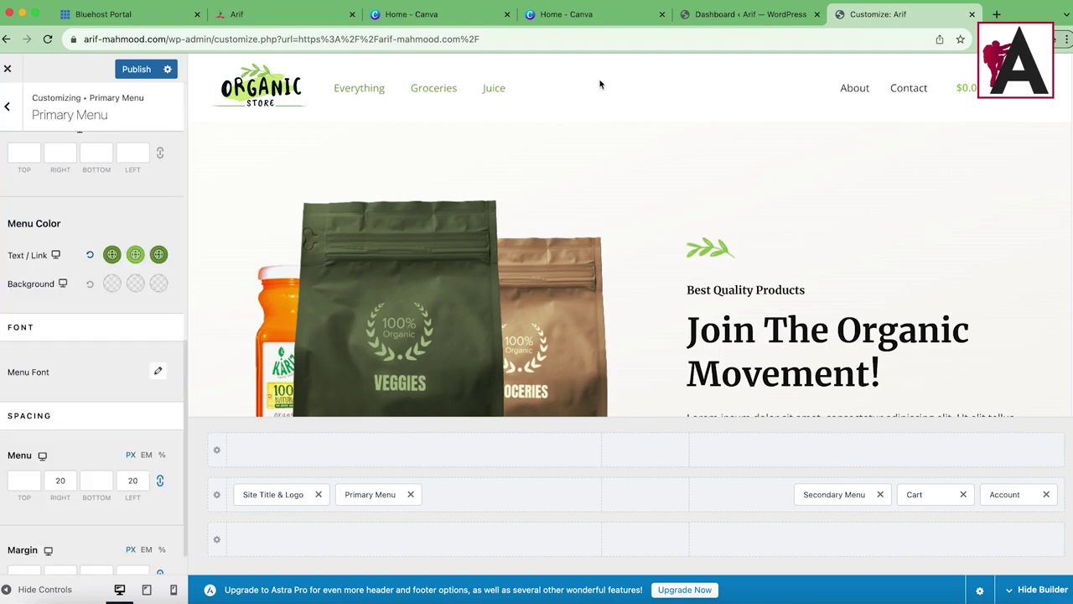
Choose logo-5-1.svg from the media library as the different logo for the Transparent Header.
click(219, 82)
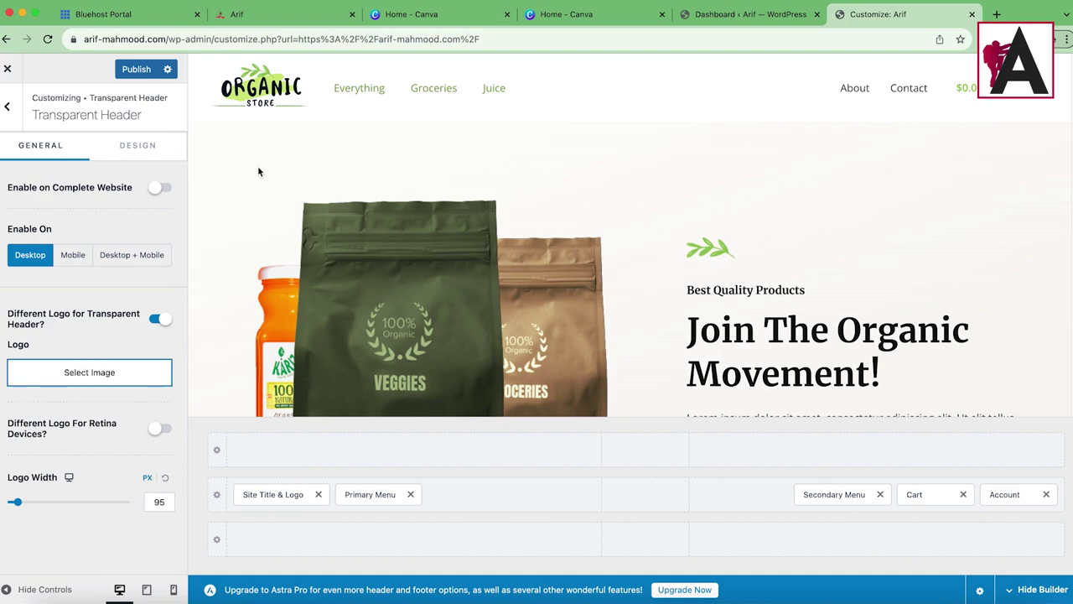
click(108, 375)
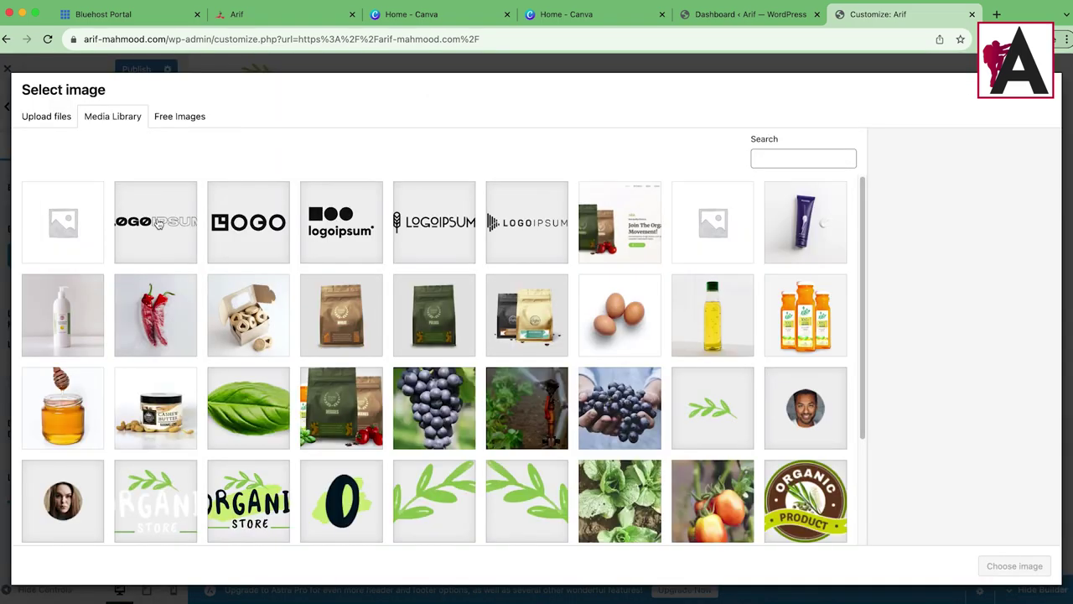
click(150, 225)
click(238, 232)
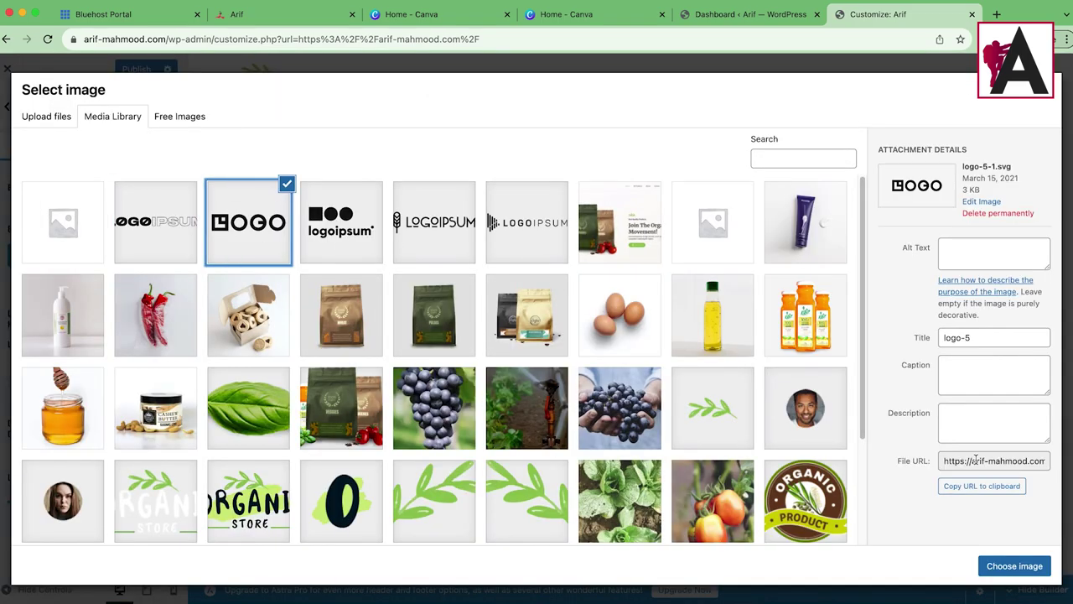
click(1032, 566)
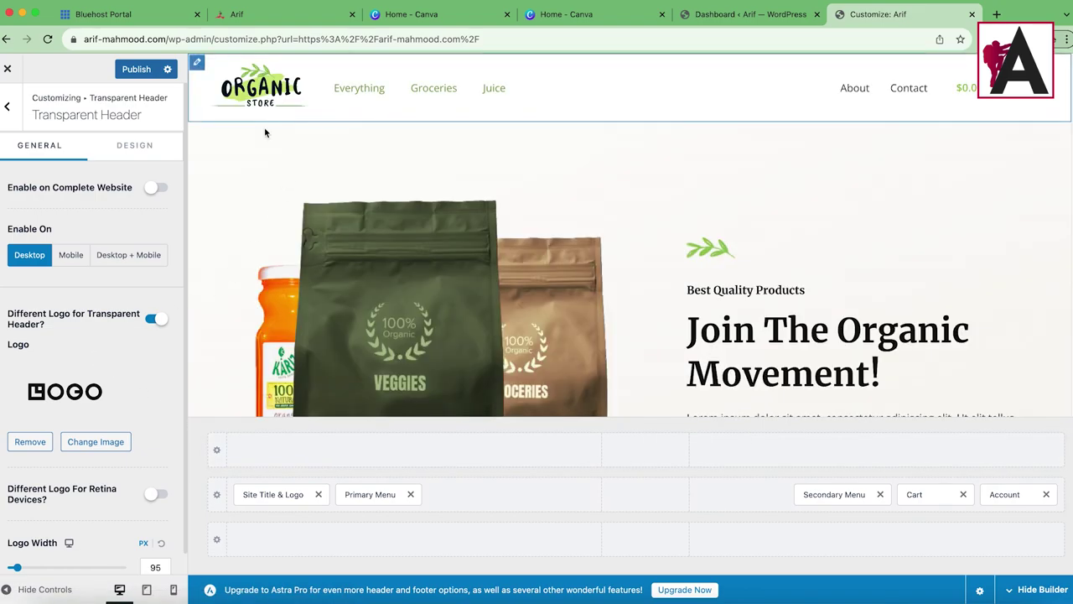
scroll(91, 410, down, 1)
scroll(144, 297, up, 1)
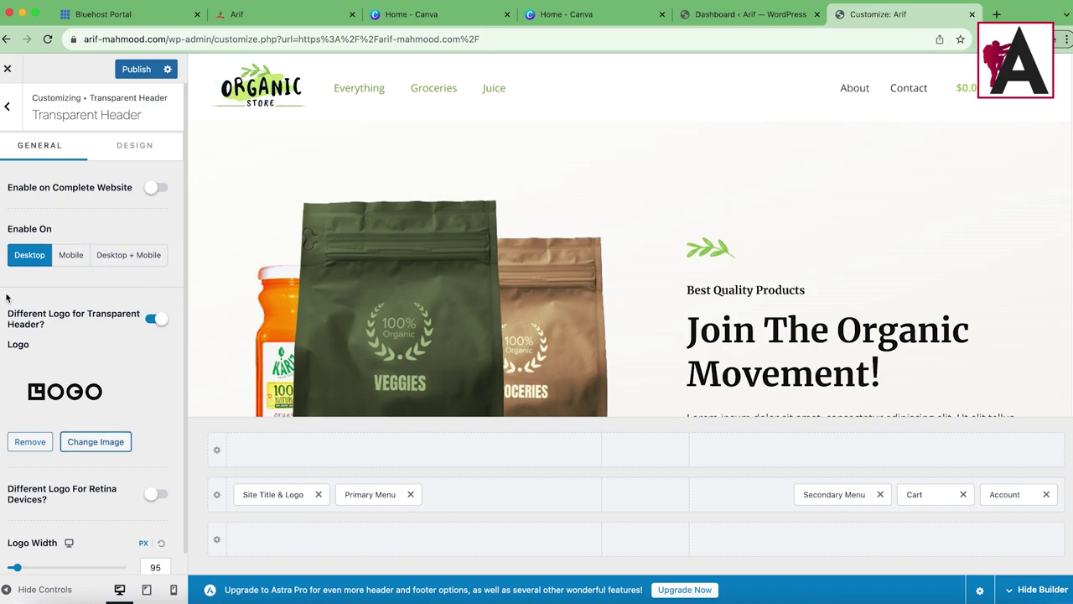
scroll(100, 427, down, 1)
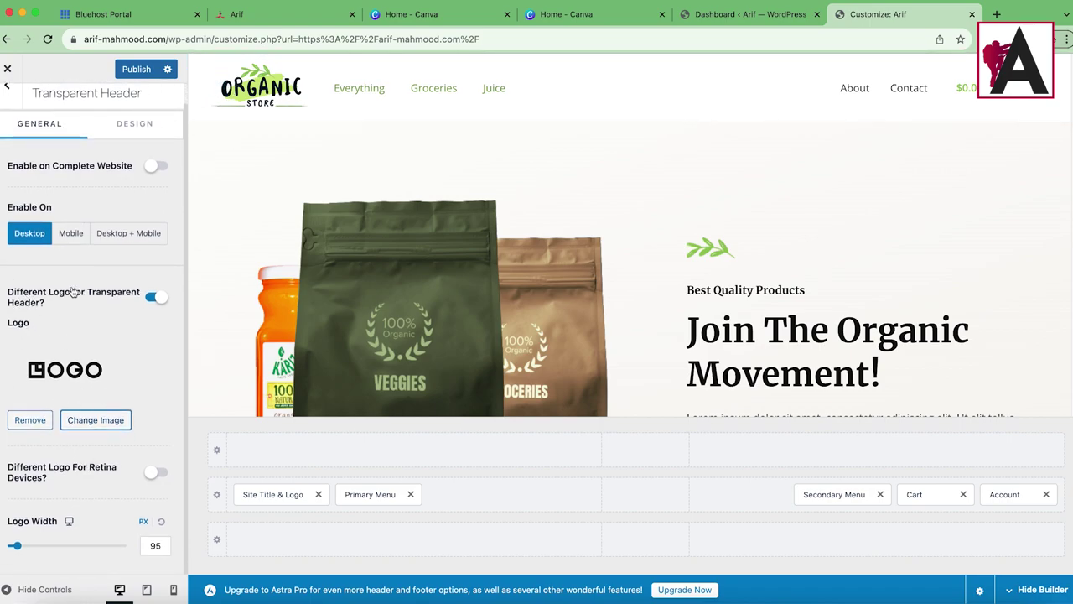
scroll(89, 315, up, 1)
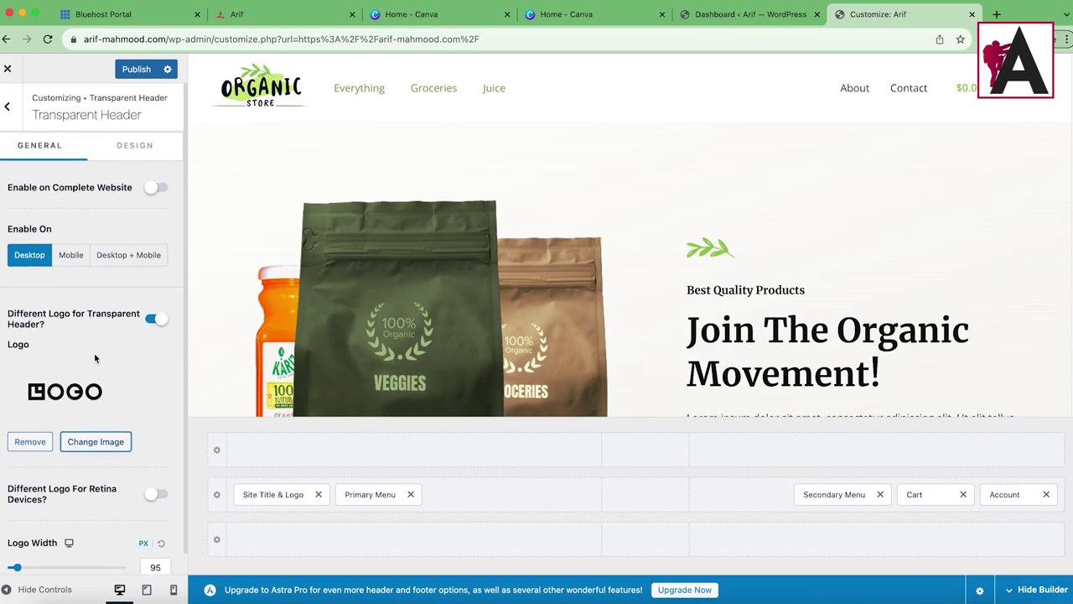
Try the outlined LOGOIPSUM image from the media library as the uncropped header logo in the Site Title & Logo settings.
click(13, 122)
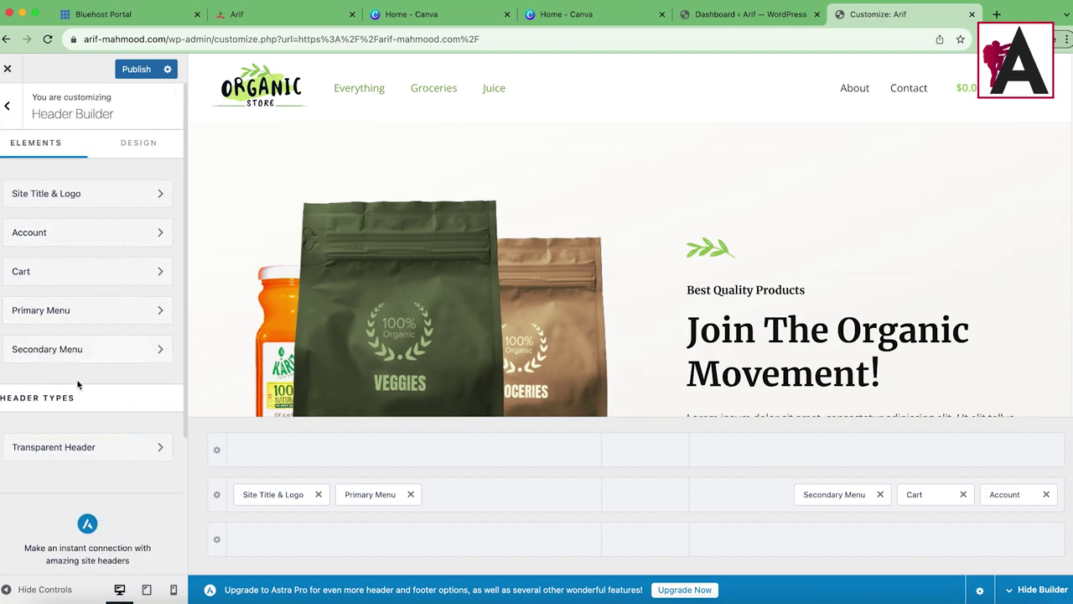
click(90, 194)
click(93, 280)
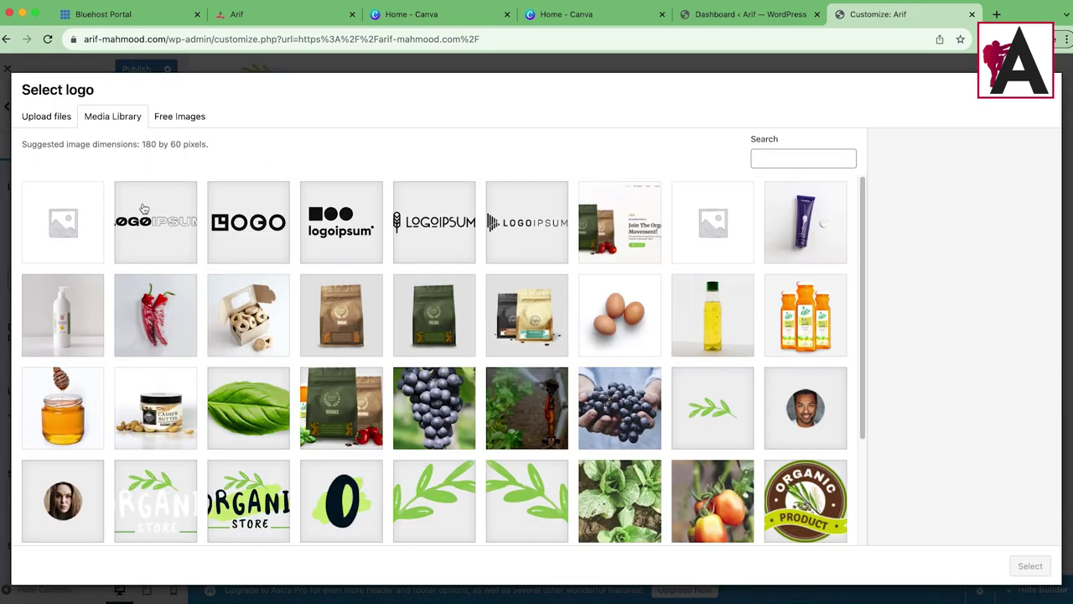
click(1029, 565)
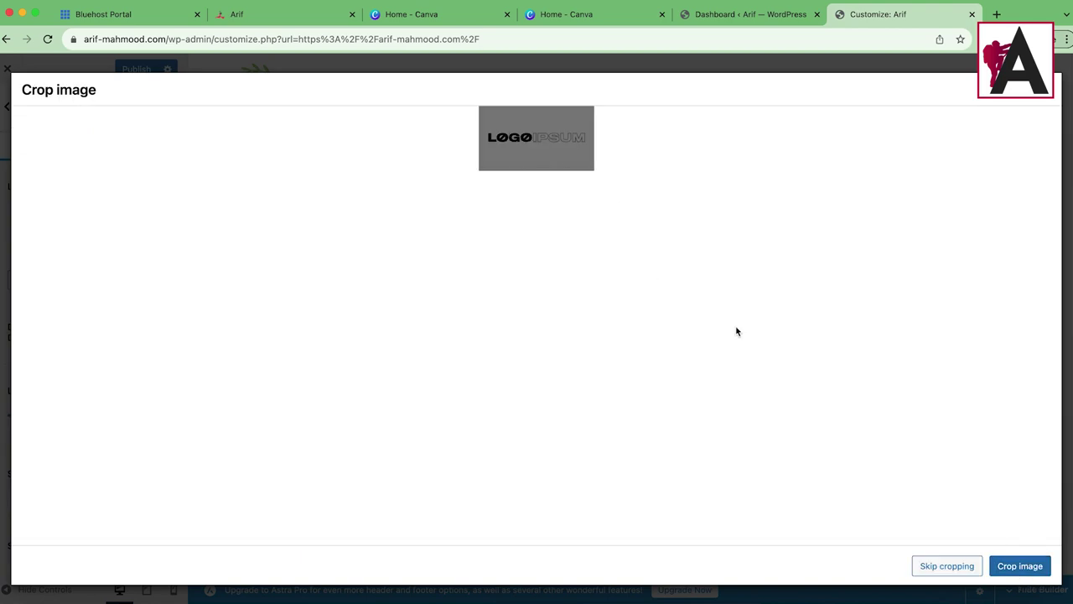
click(949, 566)
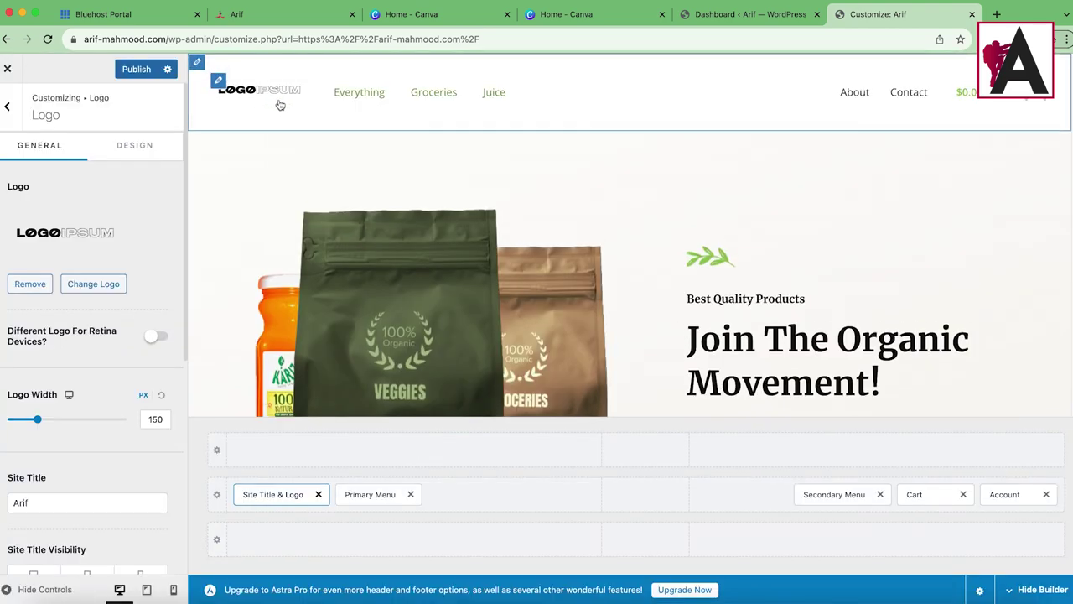
Change the header logo to organic-store-logo5.svg without cropping it and publish the changes.
click(94, 284)
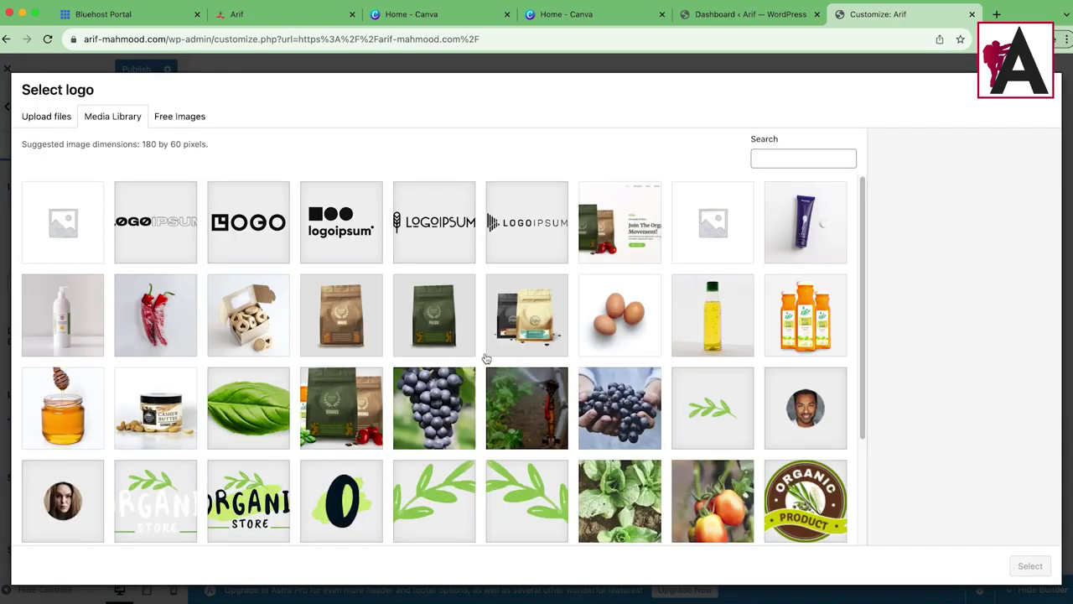
scroll(655, 332, down, 3)
click(251, 390)
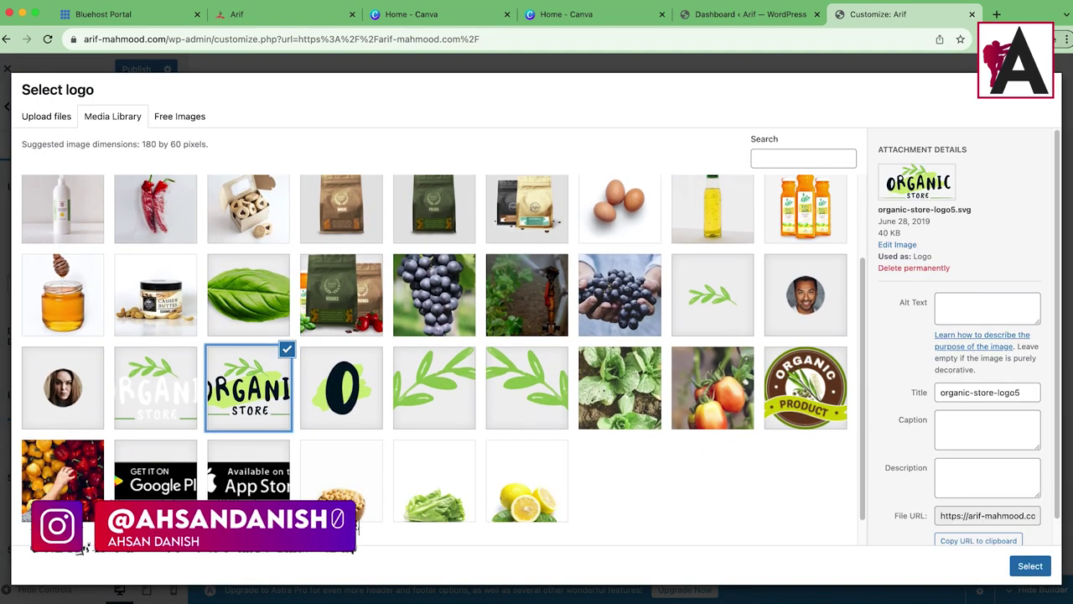
click(1036, 566)
click(922, 565)
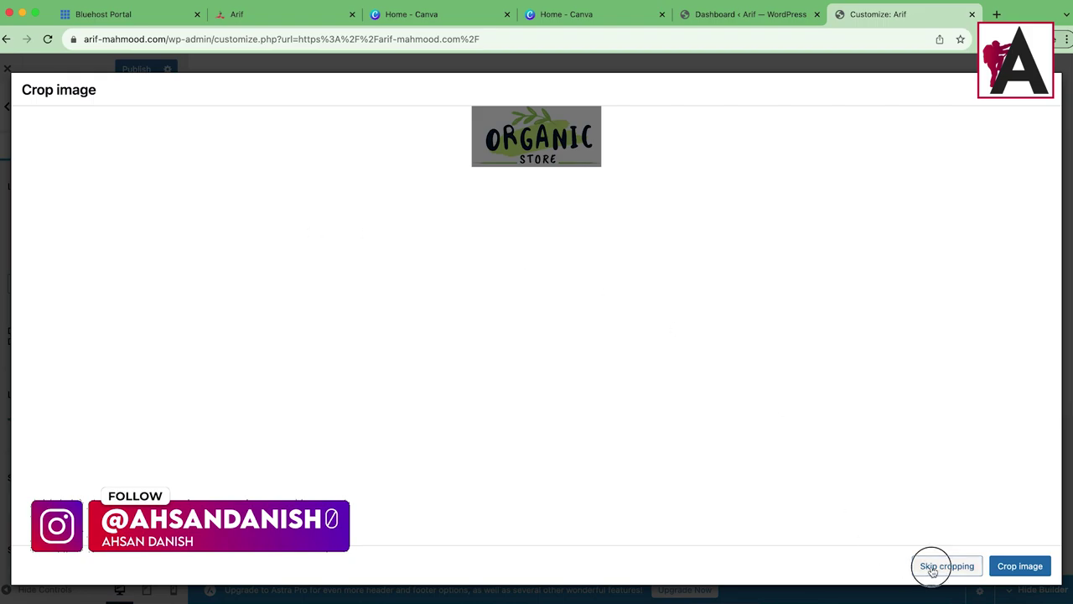
click(133, 69)
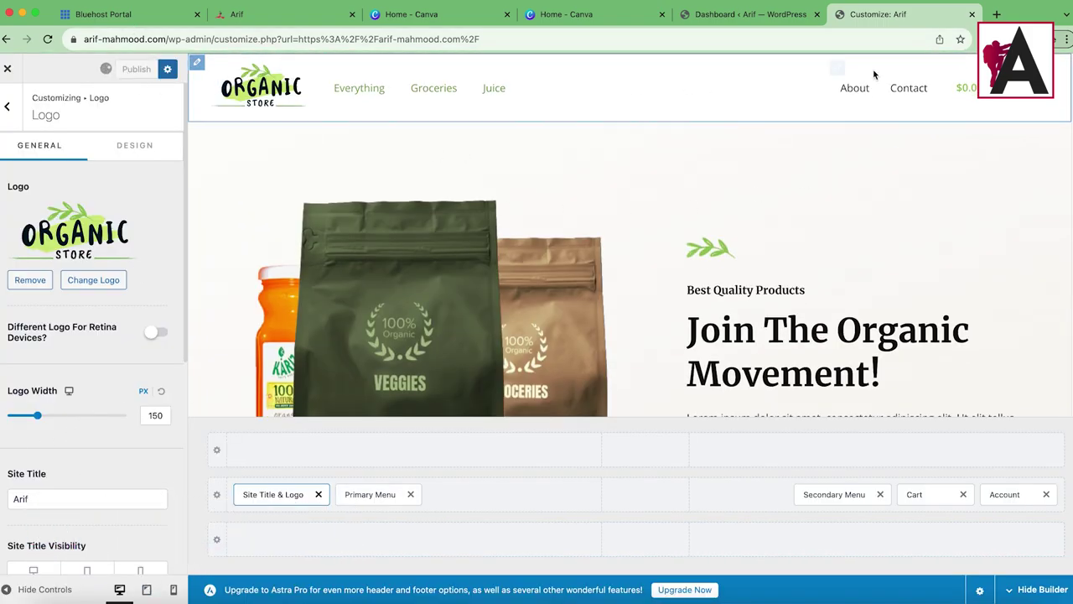
Examine the Secondary Menu's design settings and look through the home page preview down to the footer.
click(837, 72)
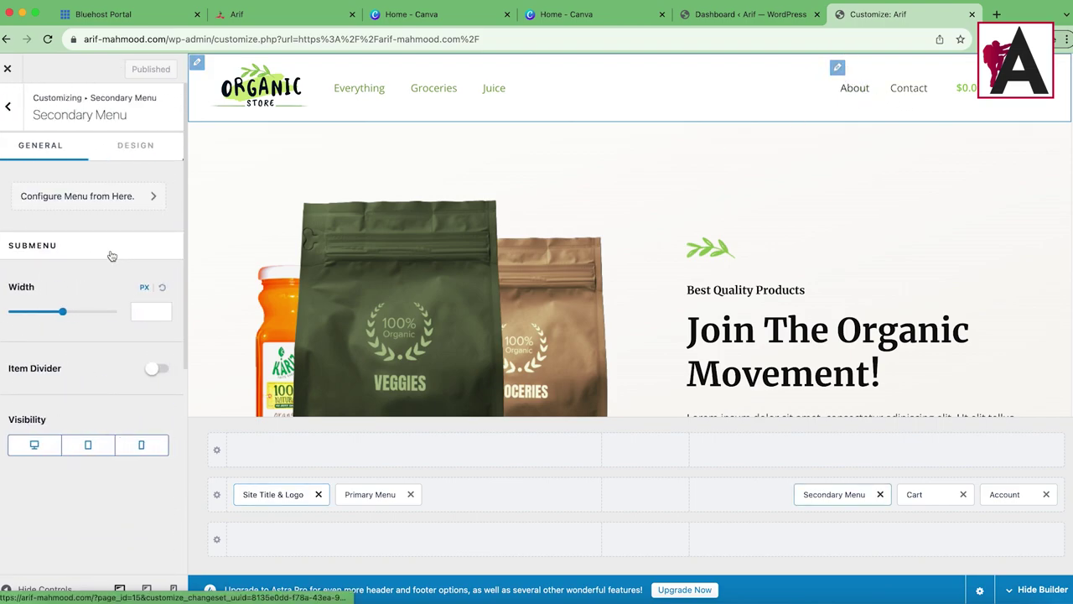
click(136, 147)
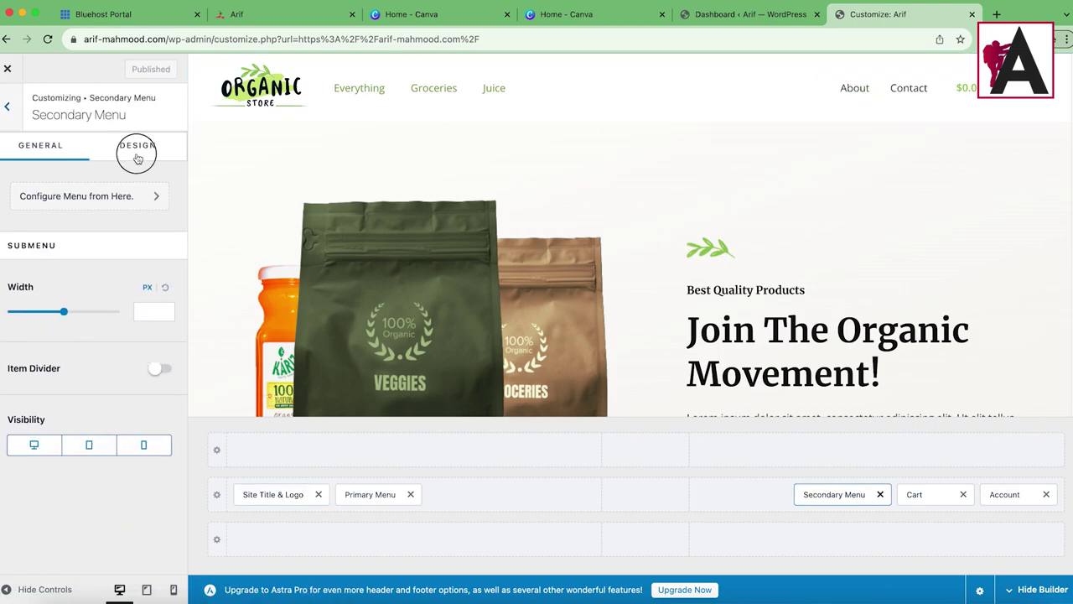
scroll(141, 348, down, 5)
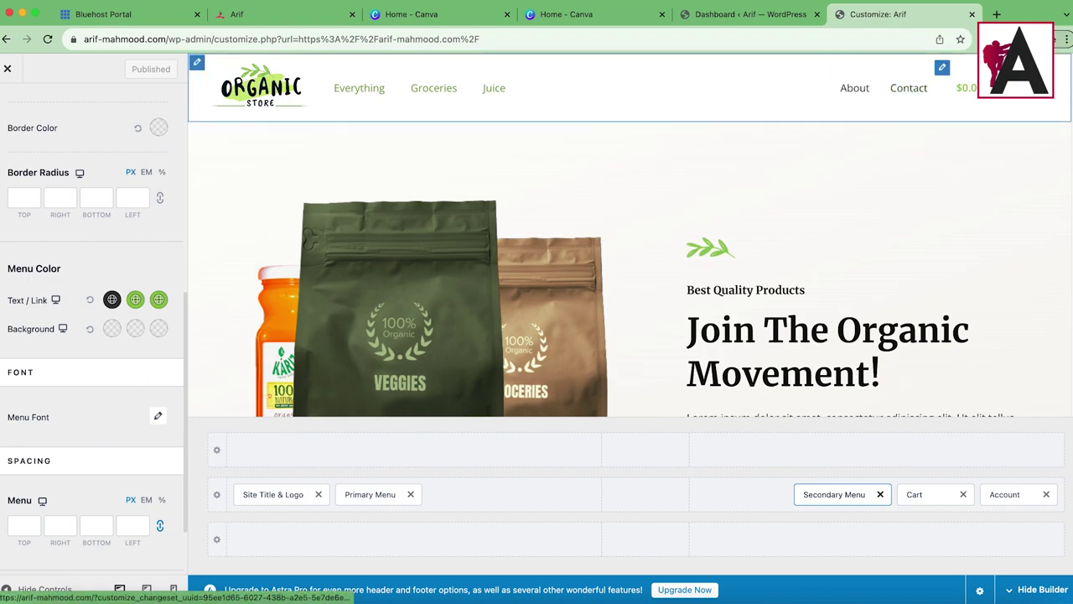
scroll(168, 394, down, 2)
scroll(176, 378, up, 10)
scroll(640, 318, down, 15)
scroll(587, 249, up, 3)
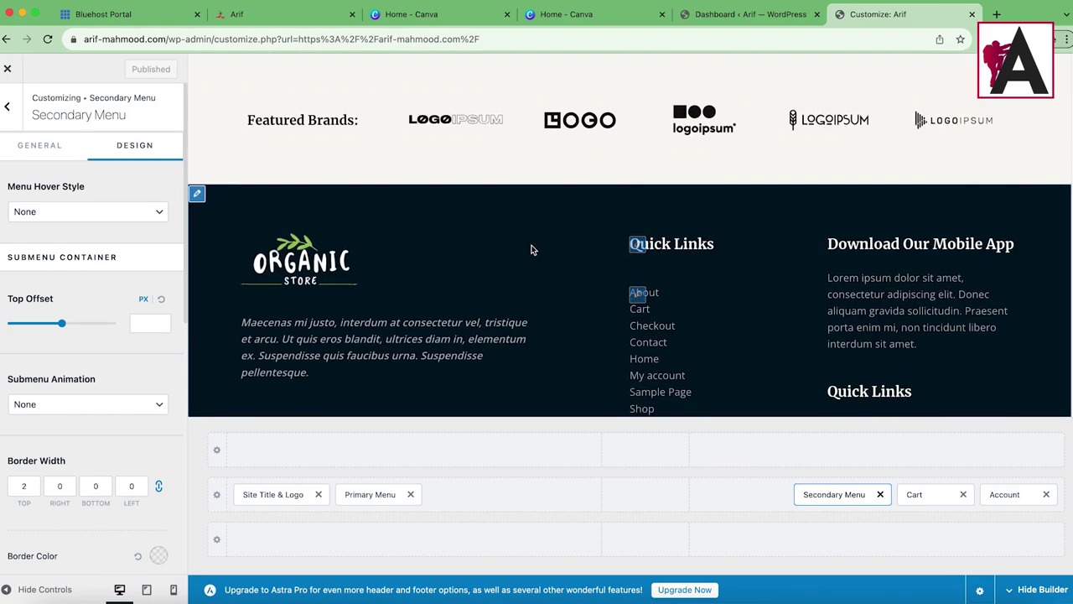
scroll(531, 249, down, 3)
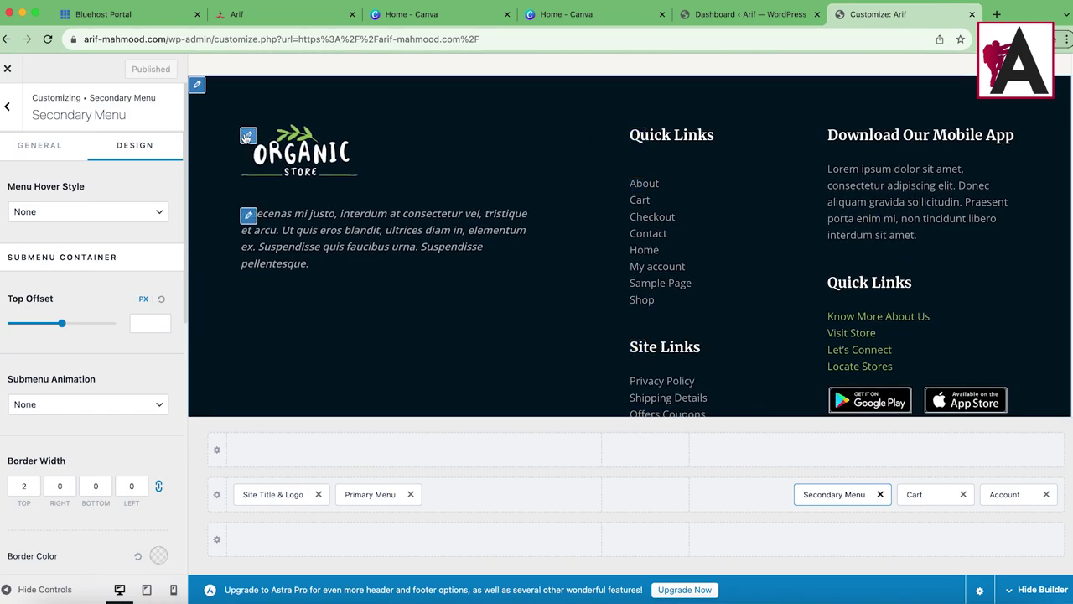
Replace the logo image in Footer Builder Widget 4 with the green leaf picture and select the paragraph text beneath it.
click(248, 214)
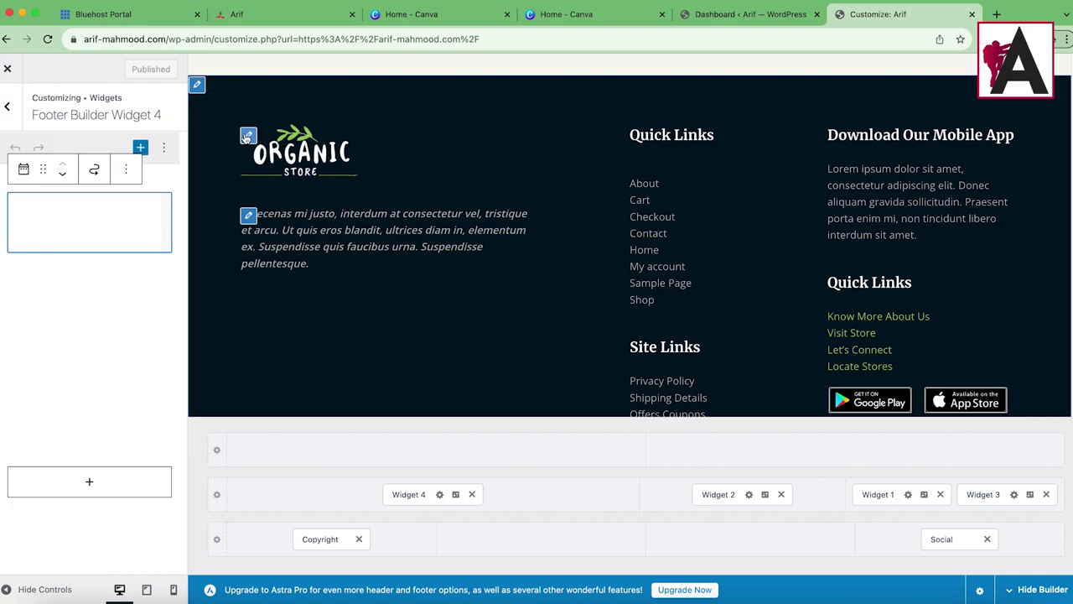
click(36, 245)
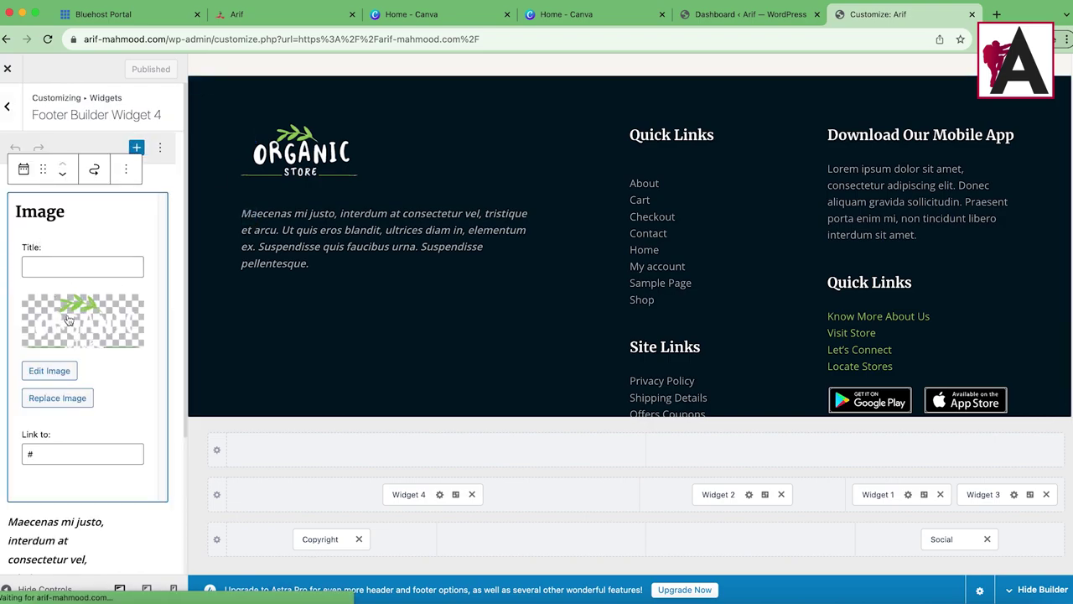
click(97, 315)
click(970, 87)
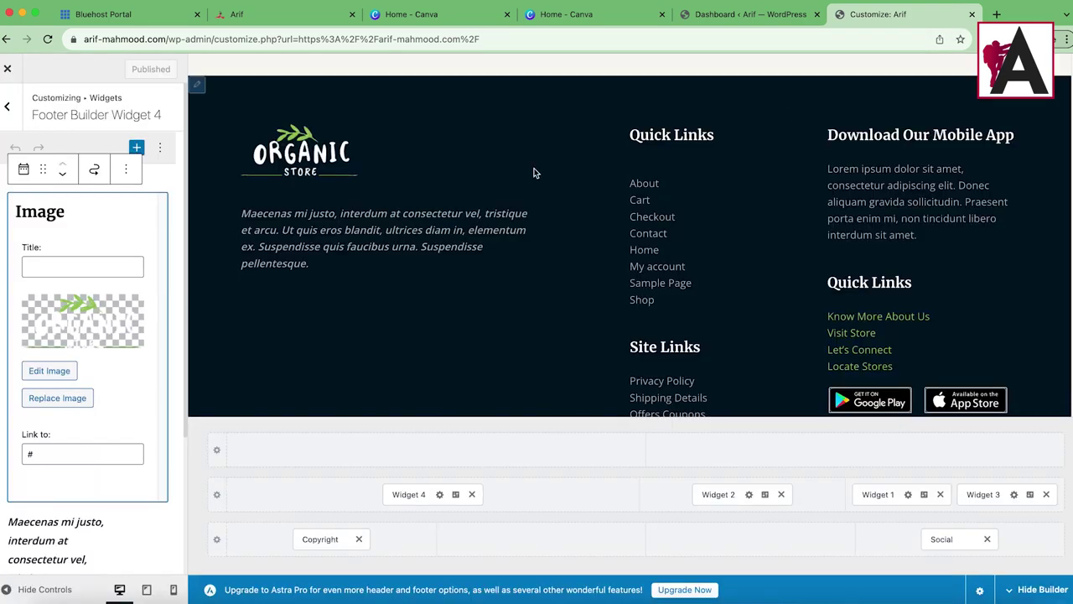
click(57, 398)
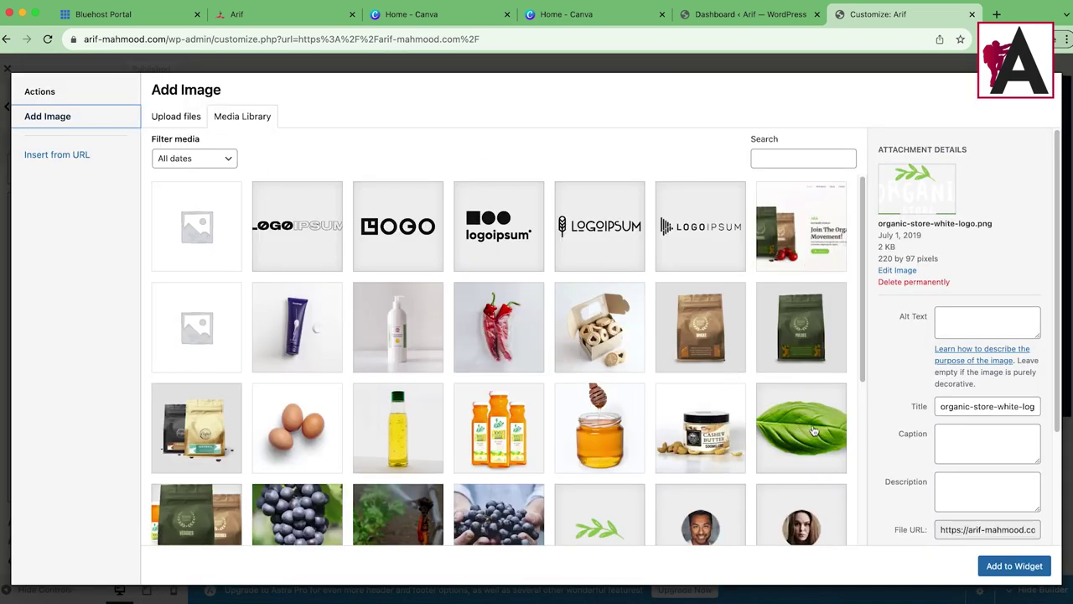
click(812, 431)
click(1012, 567)
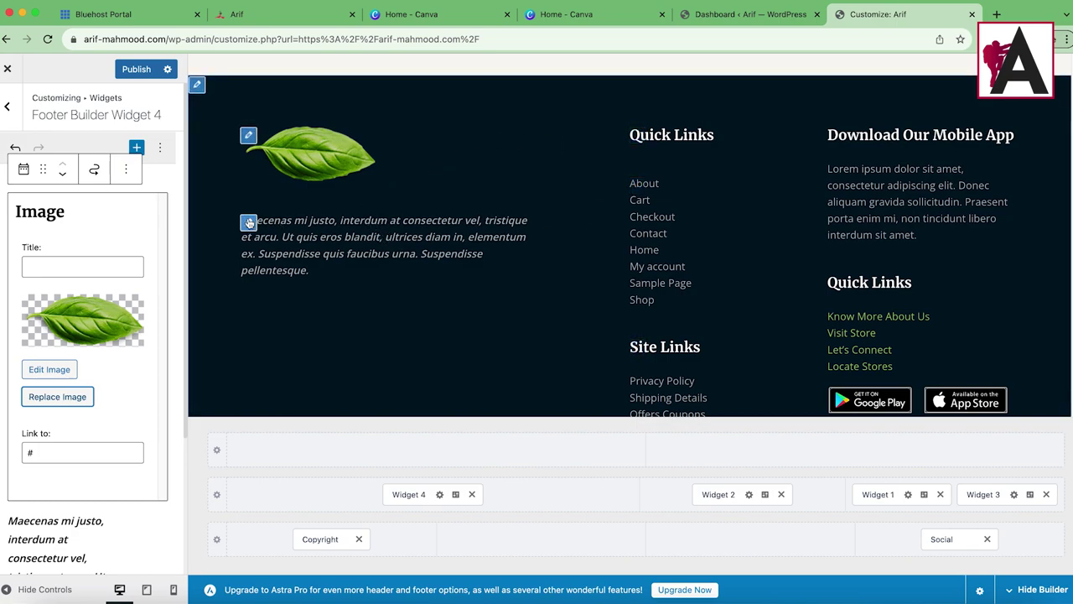
click(249, 223)
double_click(37, 307)
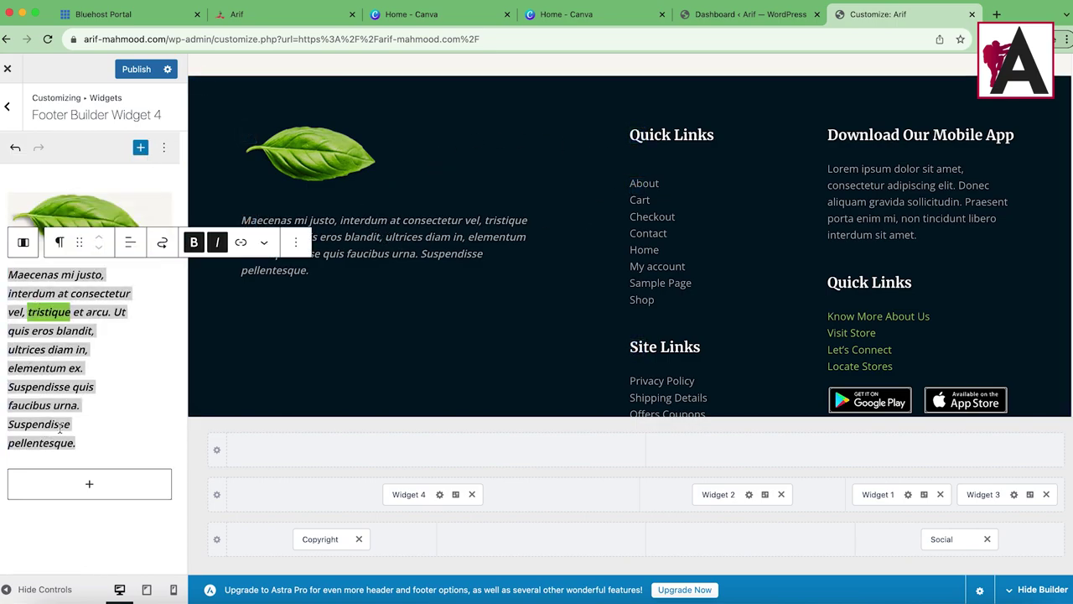
Remove the Gallery of app store badges from Footer Builder Widget 3 and publish the changes.
click(827, 394)
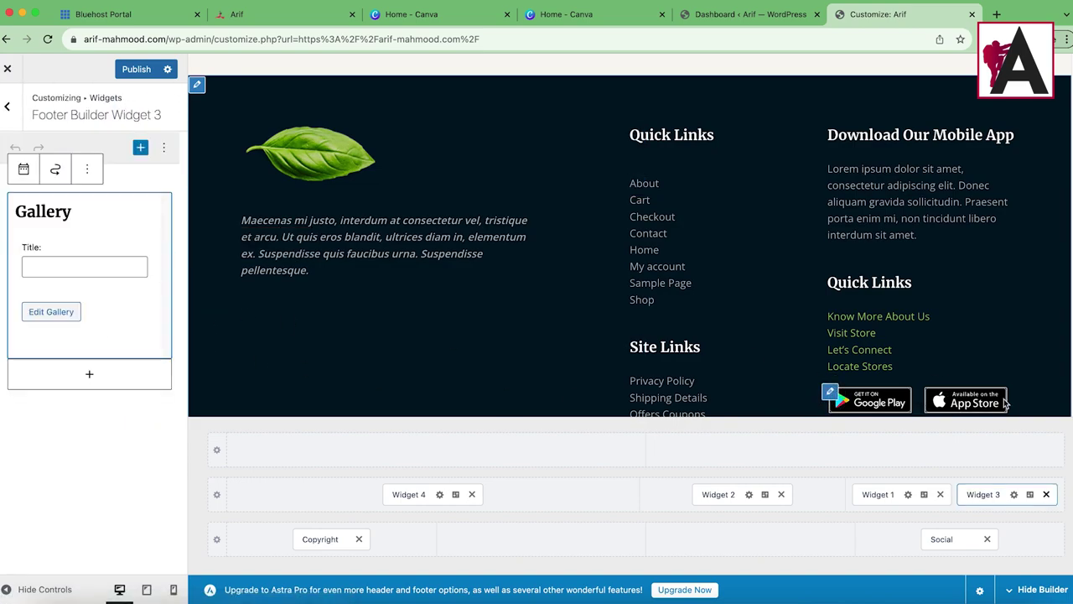
click(86, 170)
click(95, 420)
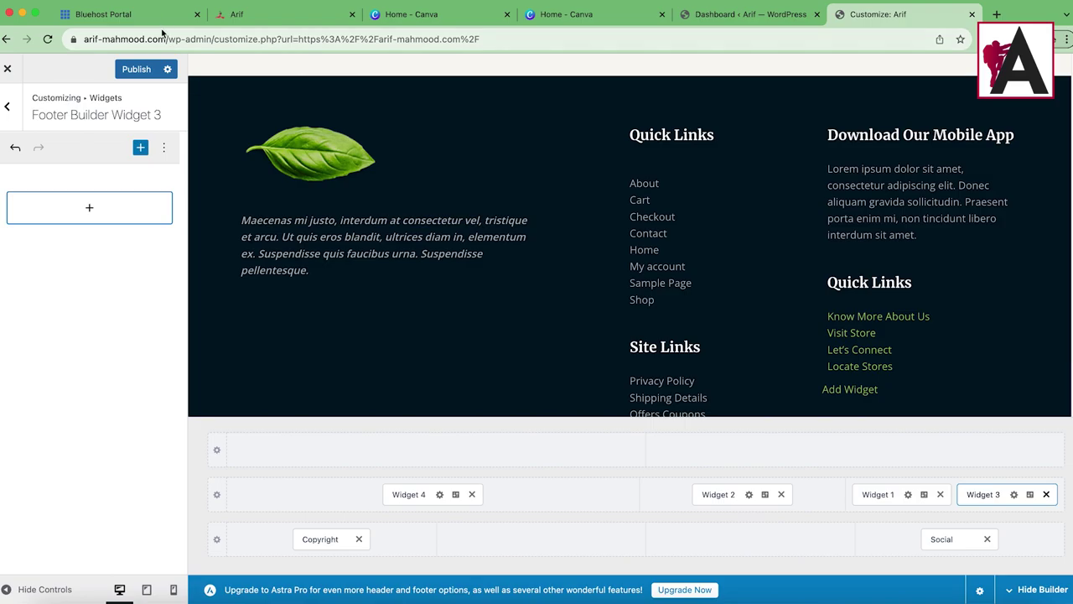
click(136, 69)
scroll(887, 326, down, 15)
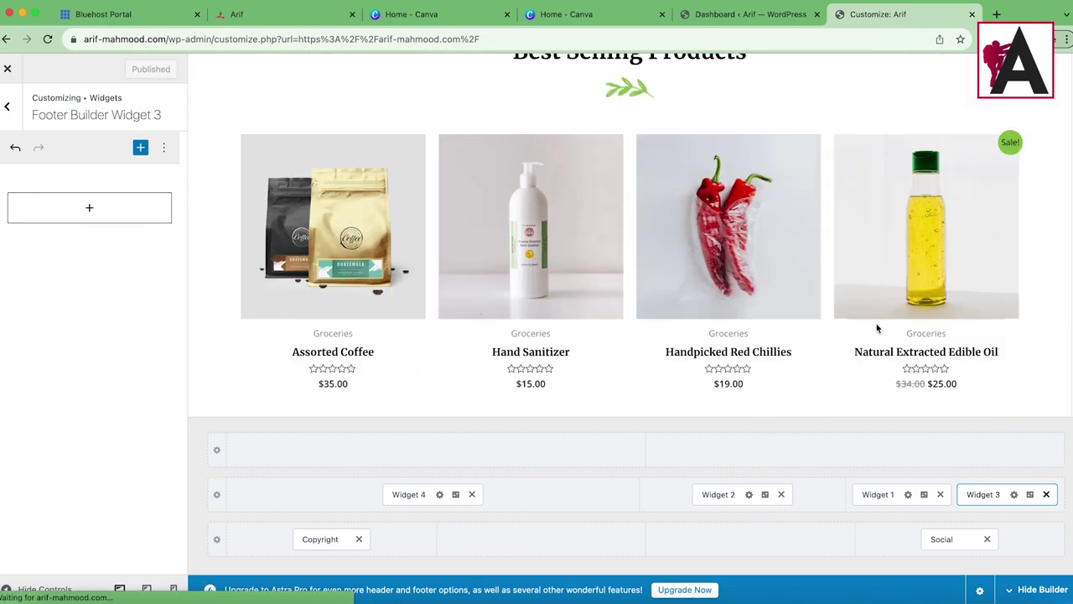
scroll(712, 301, up, 10)
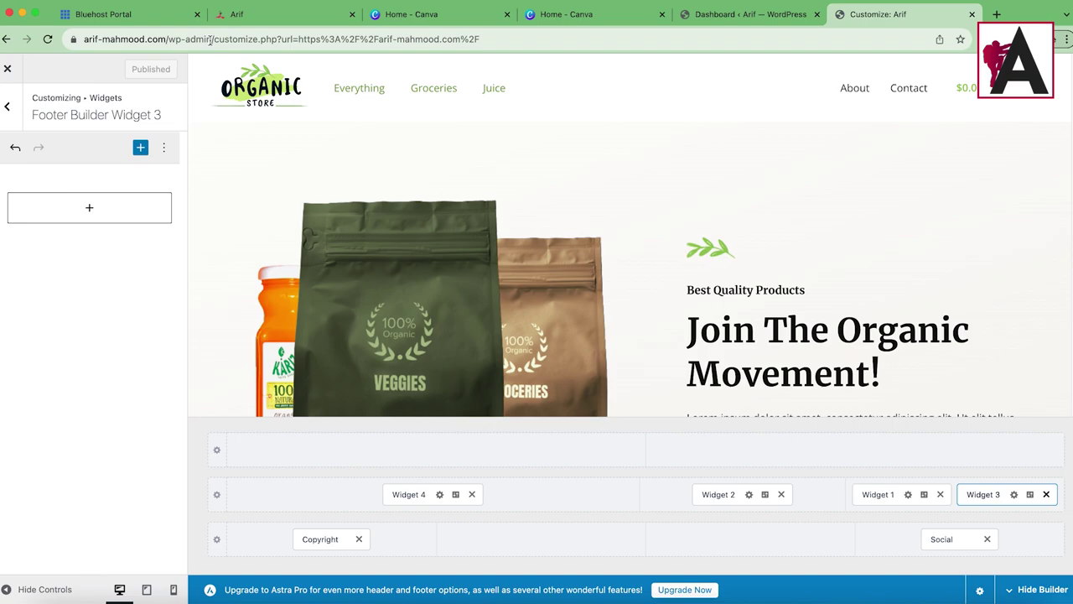
Leave the Customizer and open the dashboard at arif-mahmood.com/wp-admin/.
drag(212, 39, 671, 79)
key(BackSpace)
key(Return)
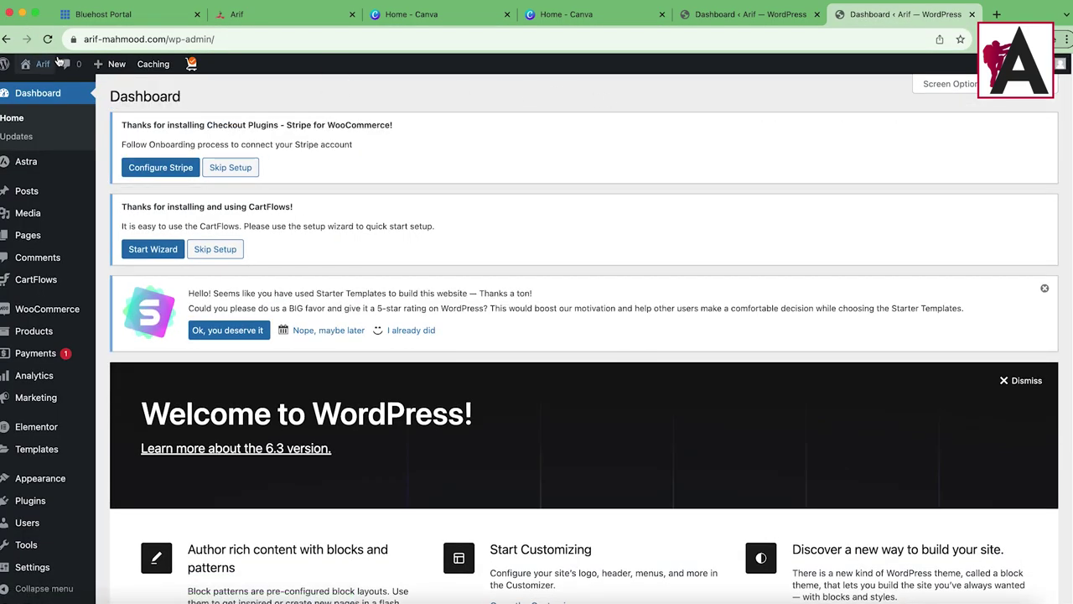
Open the live site in a new tab and check its home page from the header down to the footer.
mouse_move(58, 64)
right_click(27, 79)
click(56, 92)
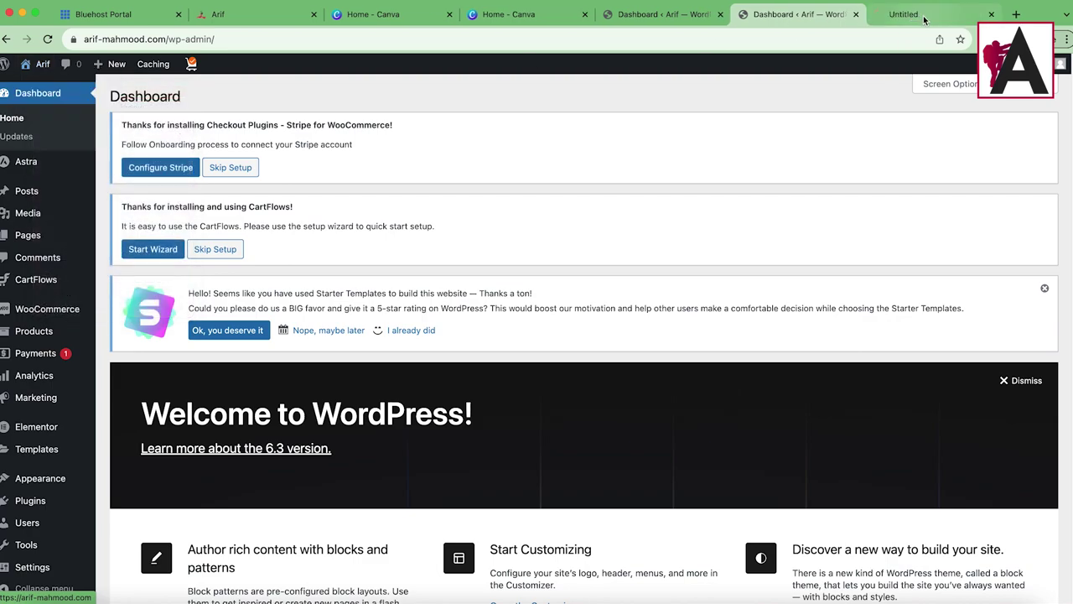
click(885, 16)
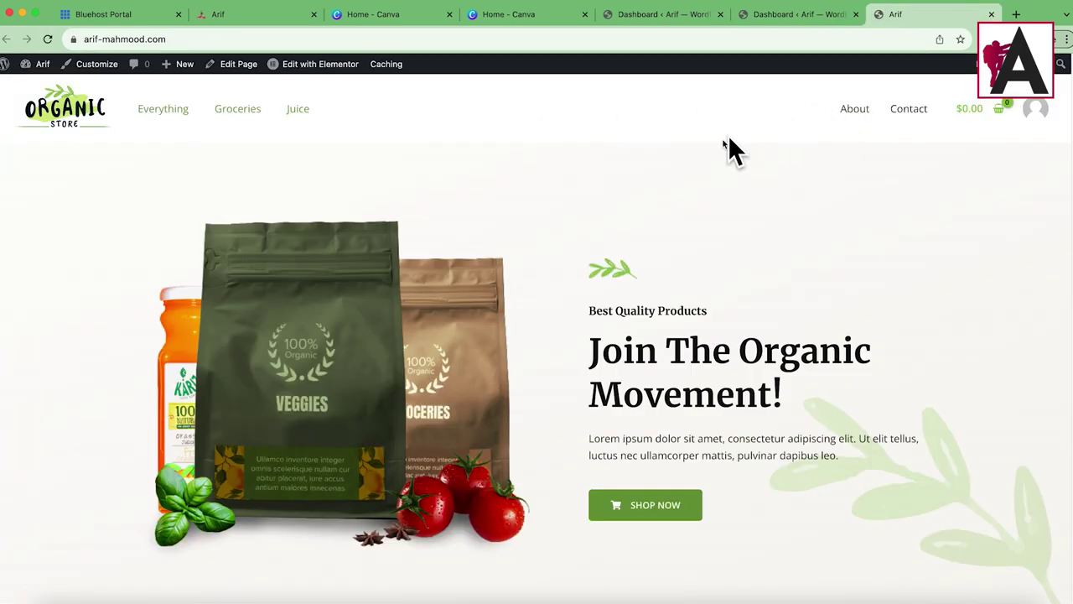
scroll(720, 160, down, 15)
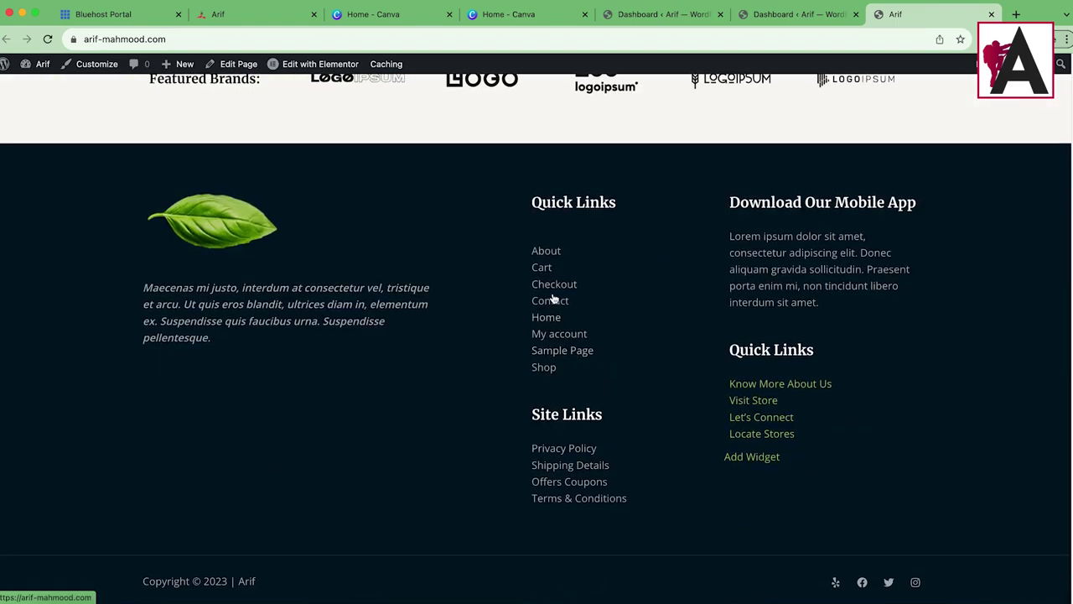
scroll(740, 96, up, 10)
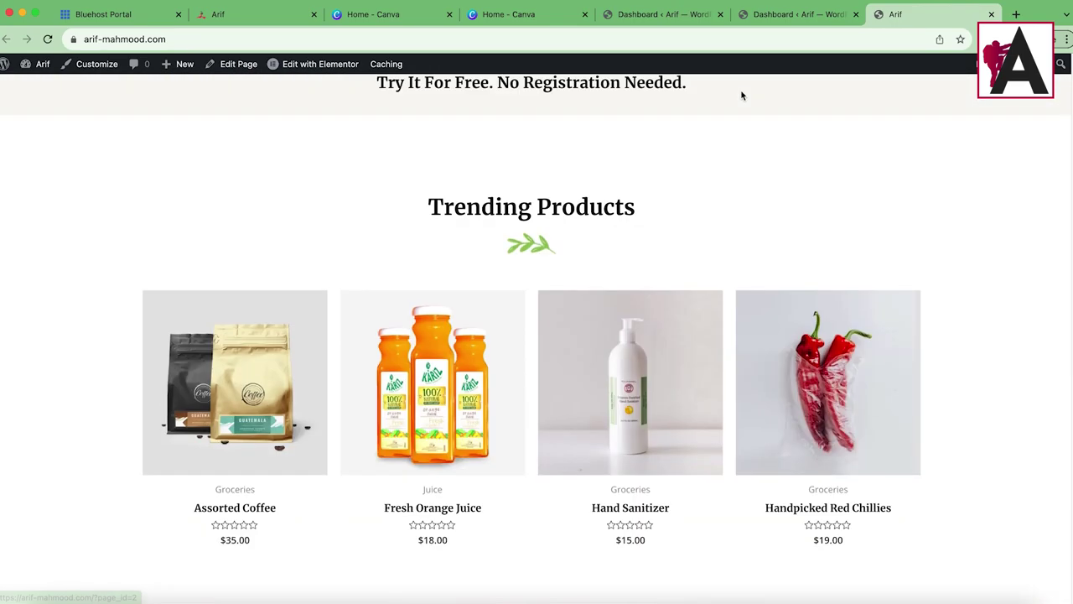
Open the Menus page under Appearance in the dashboard and add the Shop page to the Main Menu.
click(764, 23)
mouse_move(41, 481)
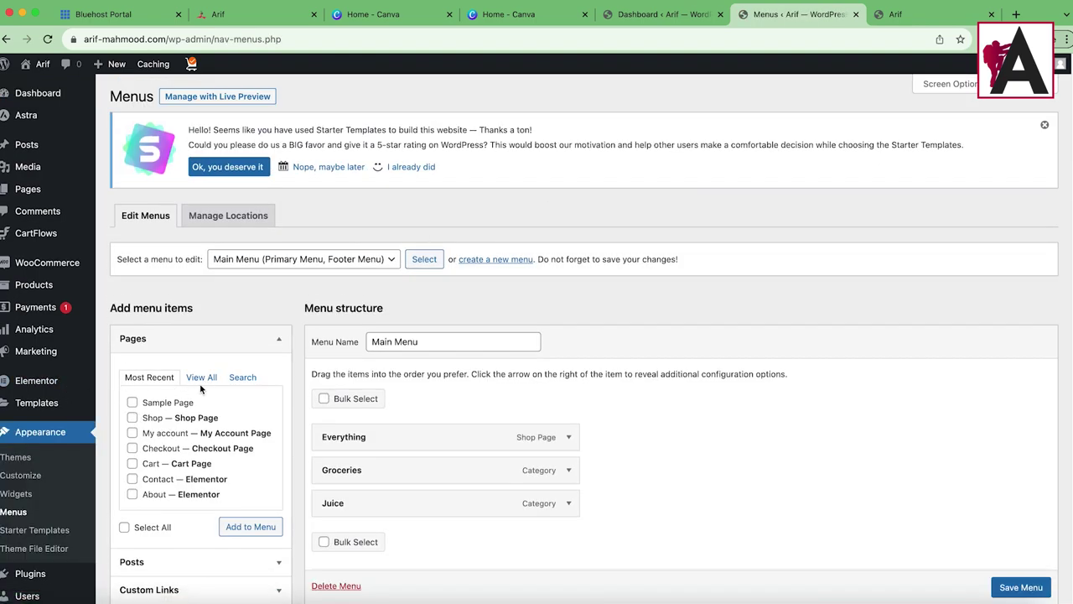
click(243, 526)
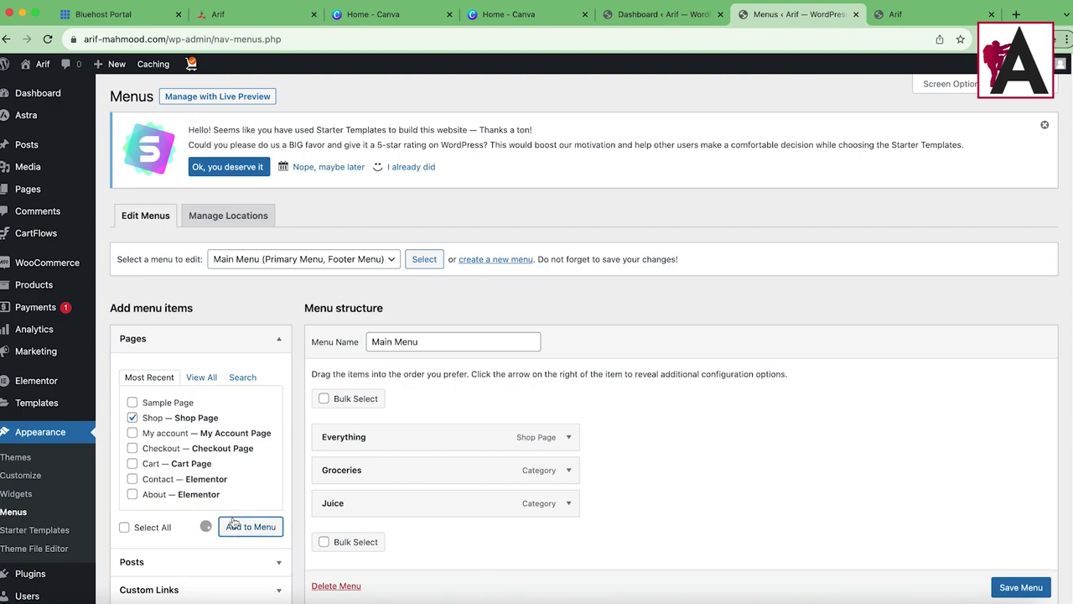
scroll(560, 488, down, 5)
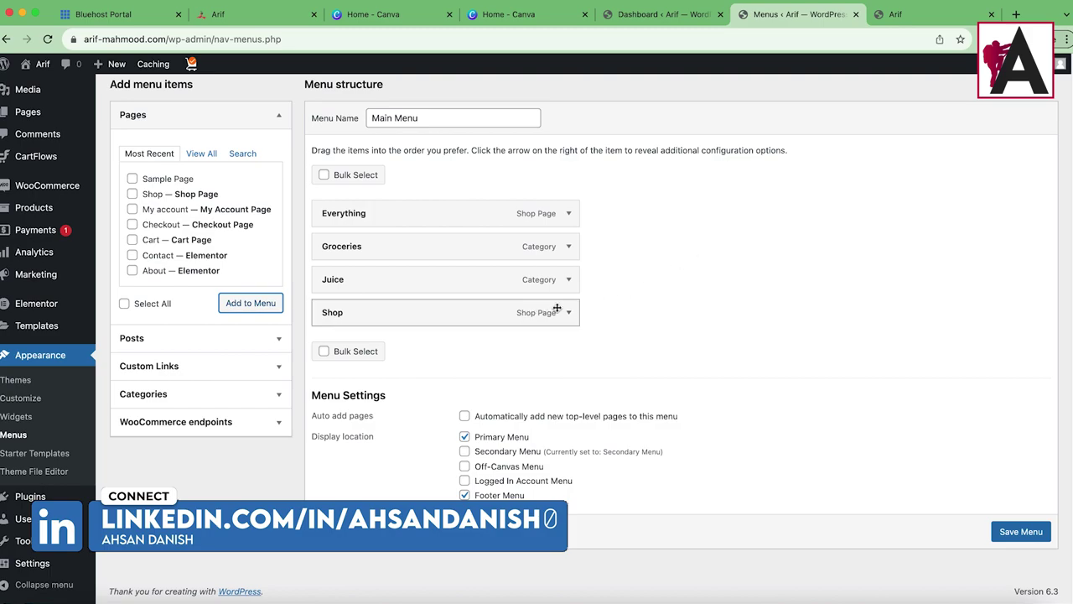
Check the header menus on the live home page and remove the Shop item from the Main Menu.
click(895, 14)
scroll(405, 259, up, 10)
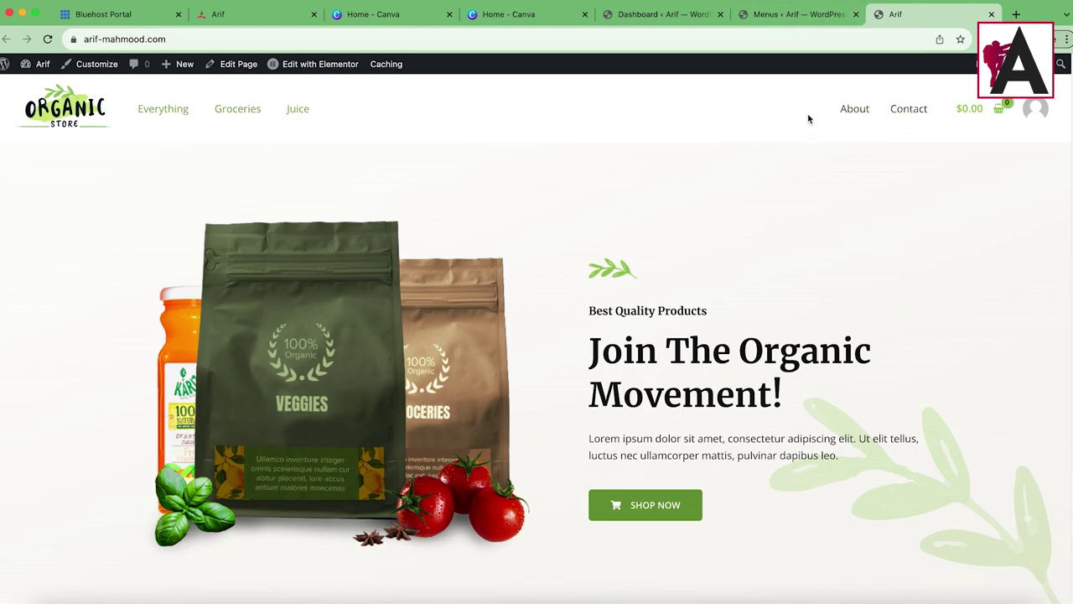
click(763, 15)
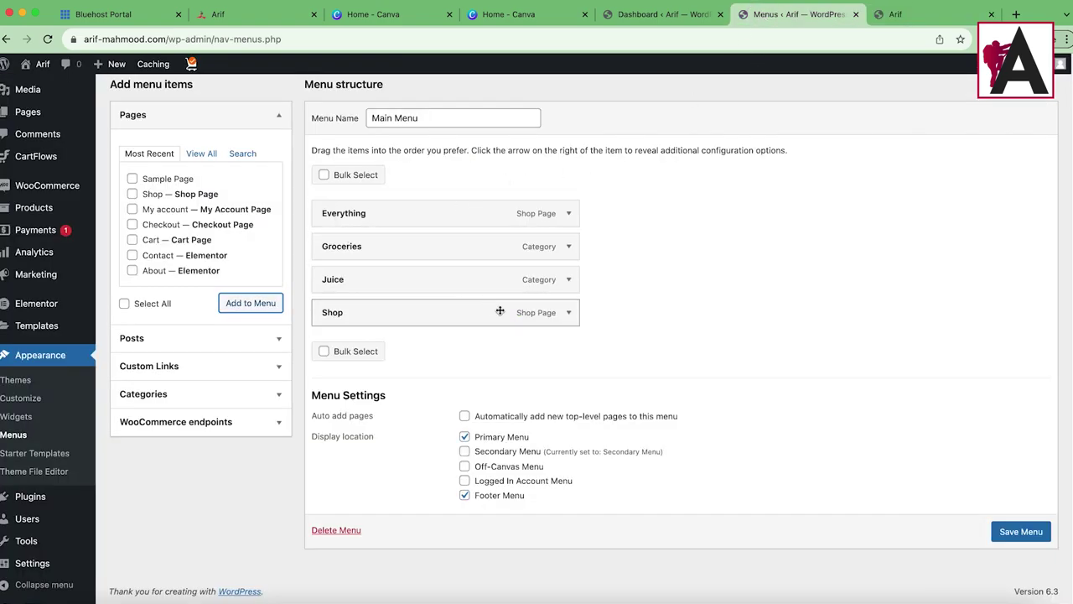
click(563, 318)
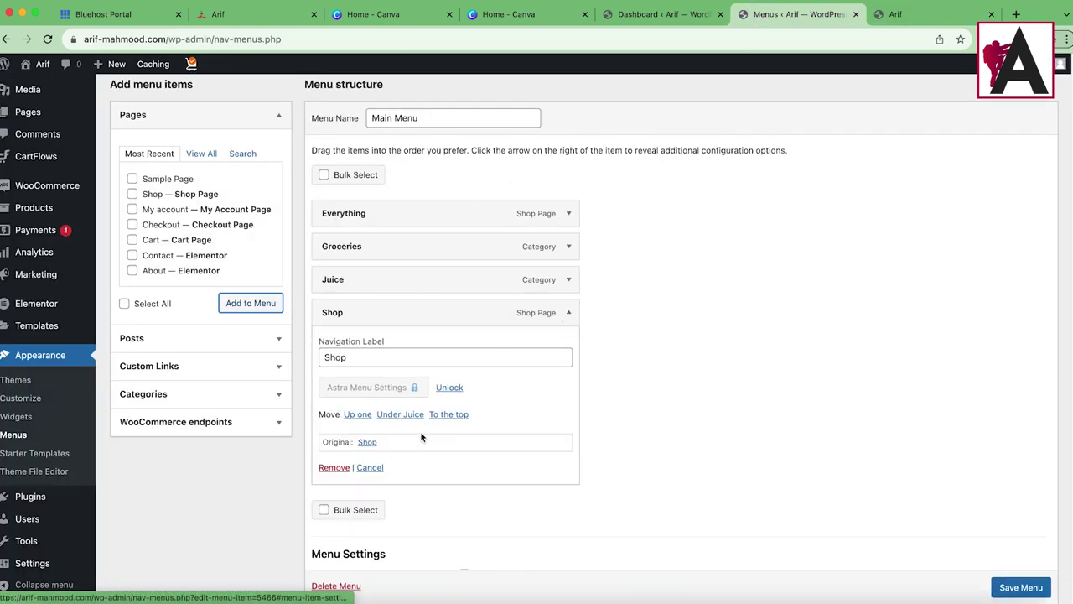
click(331, 469)
Load the Secondary Menu for editing, add the Shop page to it and save the menu.
scroll(540, 411, up, 3)
click(311, 259)
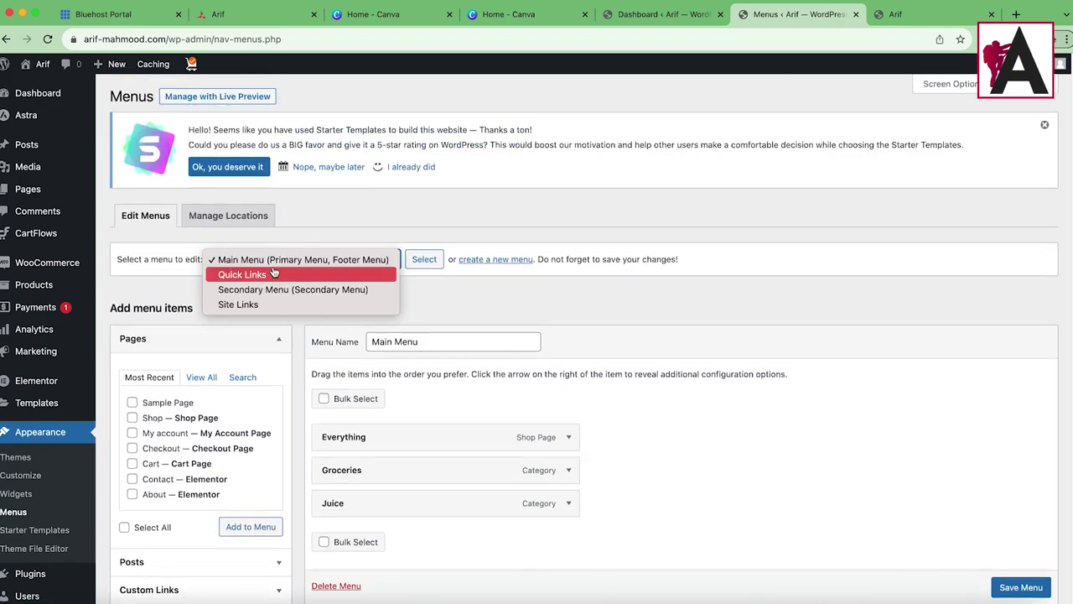
click(283, 289)
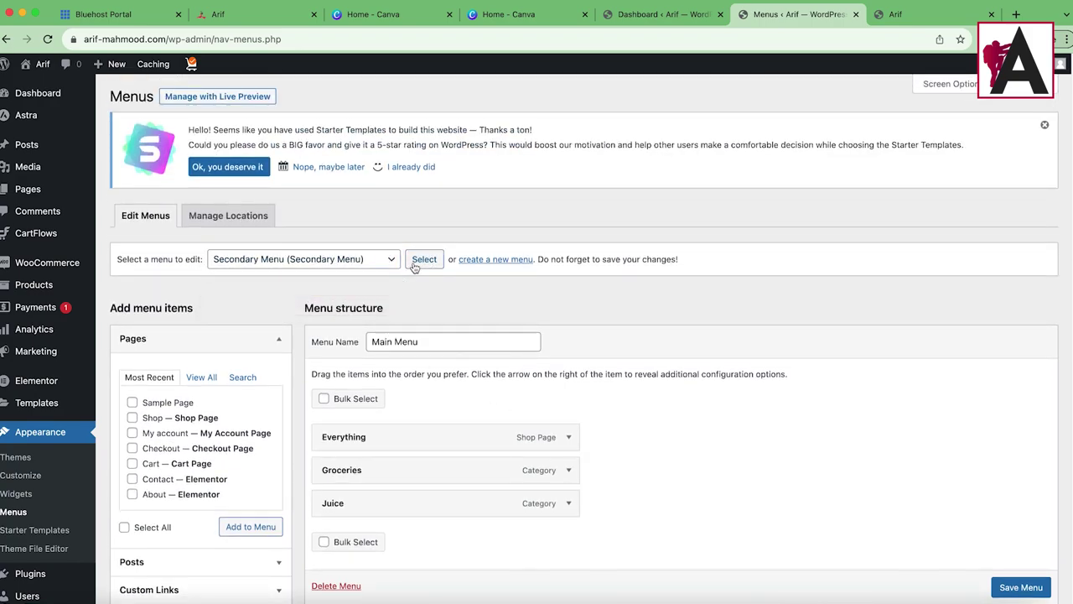
click(415, 263)
click(574, 231)
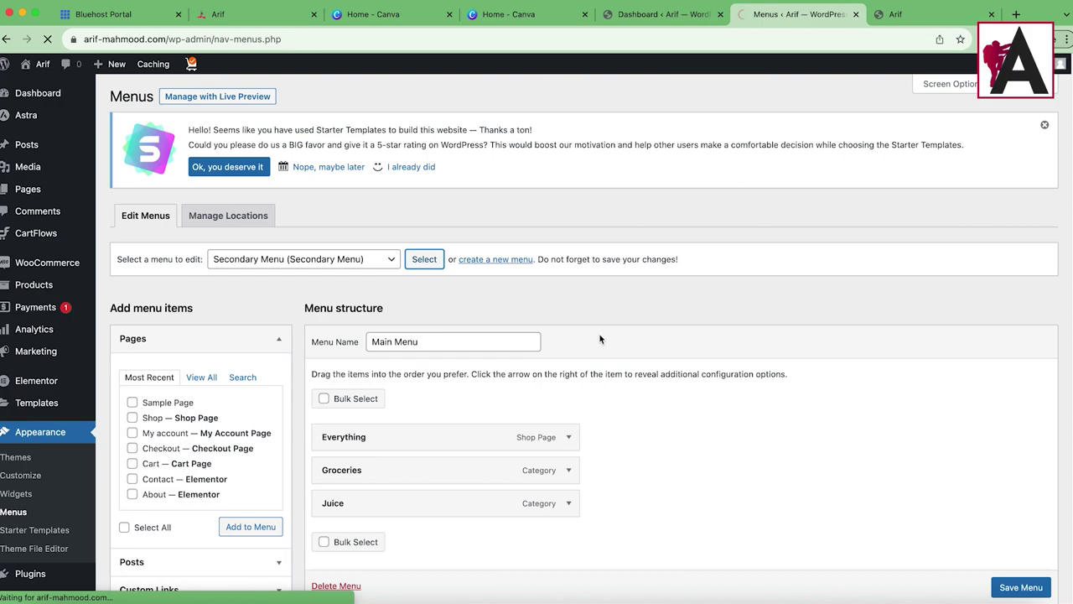
scroll(600, 332, down, 1)
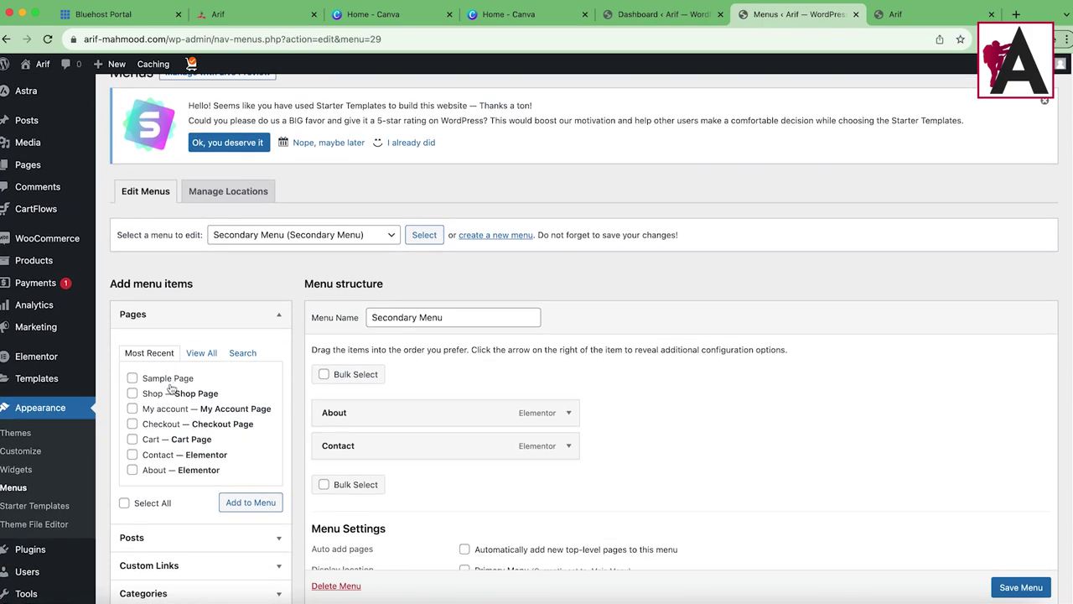
click(249, 502)
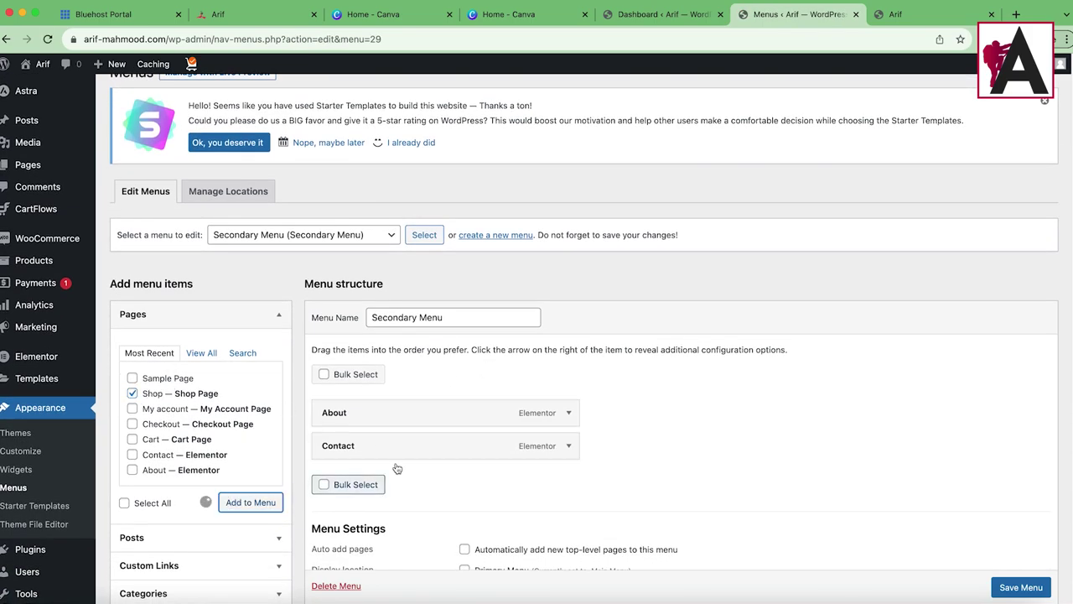
scroll(1058, 541, down, 2)
click(1020, 582)
Reload the live home page, open Shop from the header menu and look through the product page down to the footer.
click(895, 15)
click(48, 44)
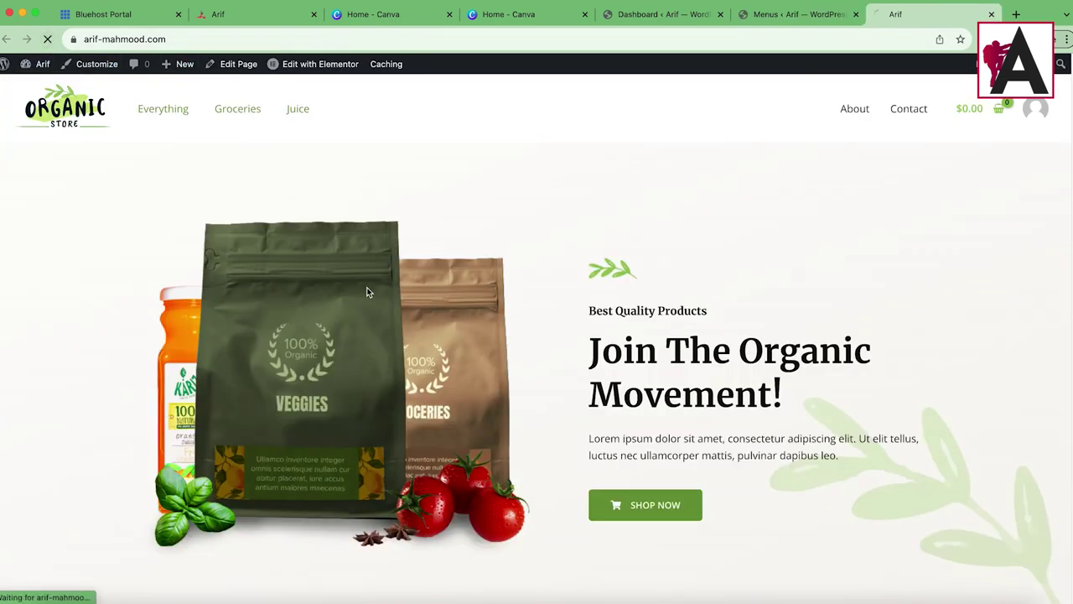
click(914, 109)
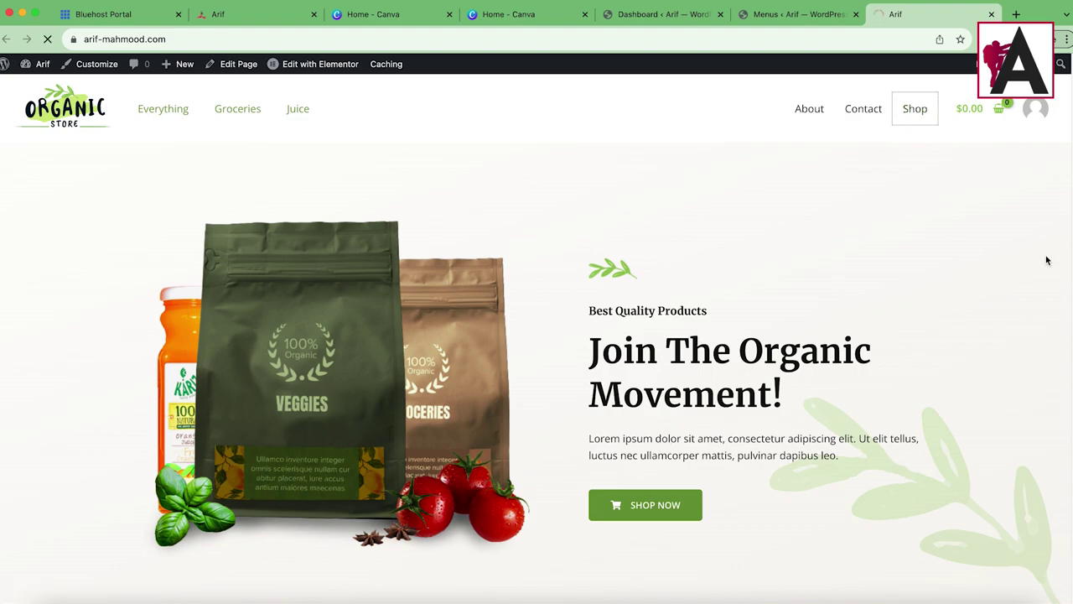
scroll(679, 336, down, 6)
scroll(720, 336, down, 4)
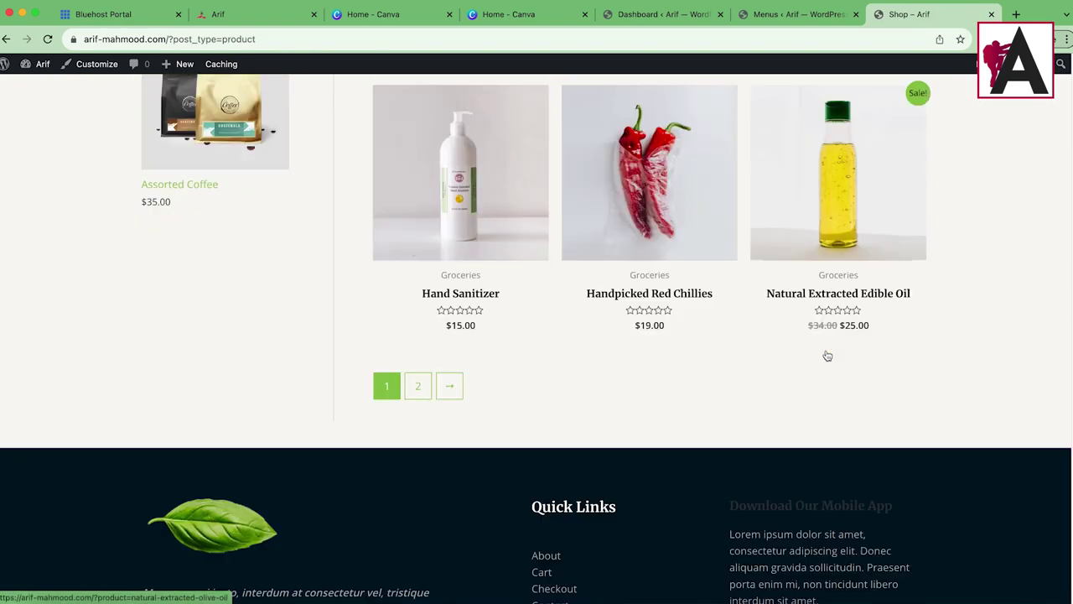
scroll(436, 251, up, 8)
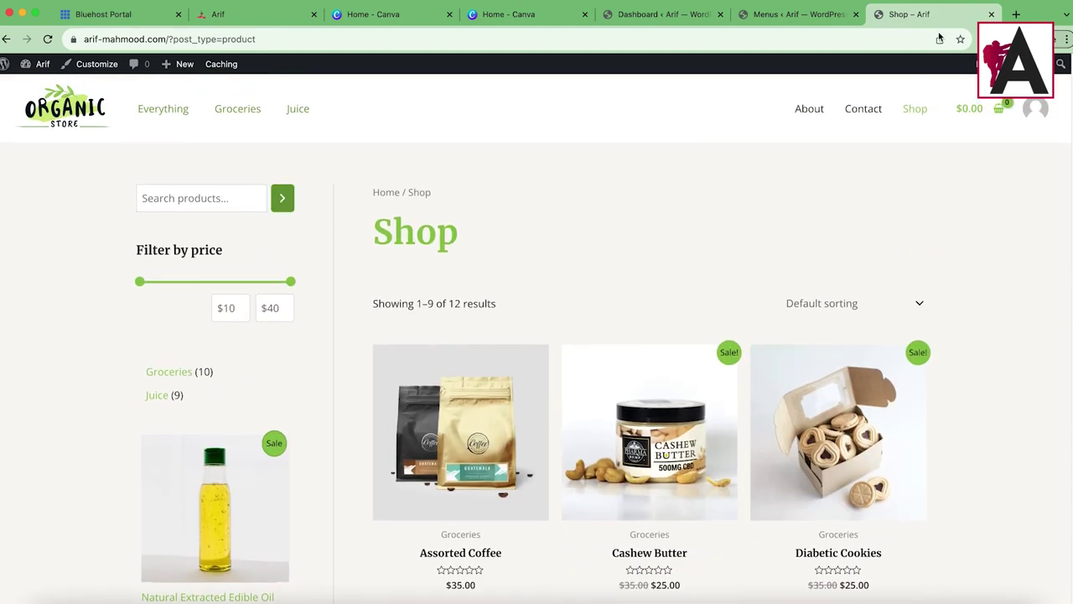
Go to the dashboard's list of all products and open Handpicked Red Chillies for editing.
click(637, 16)
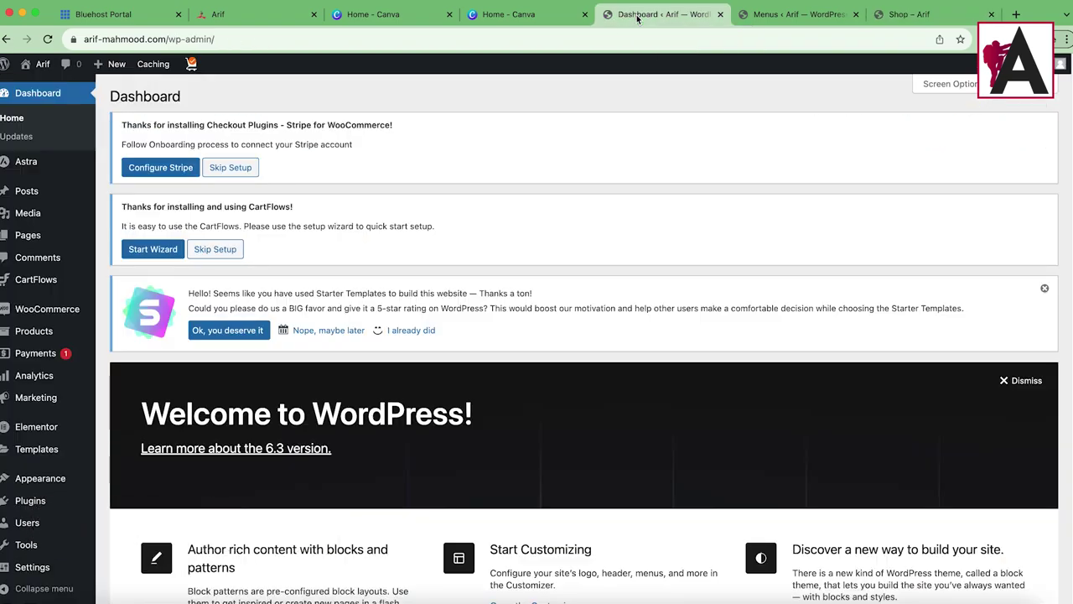
mouse_move(38, 336)
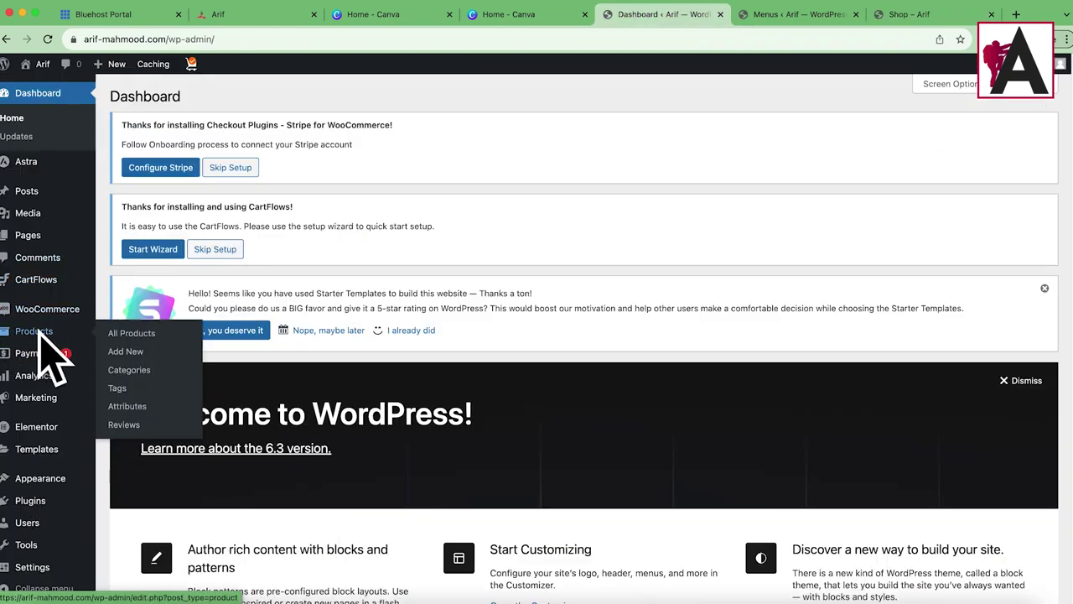
click(131, 334)
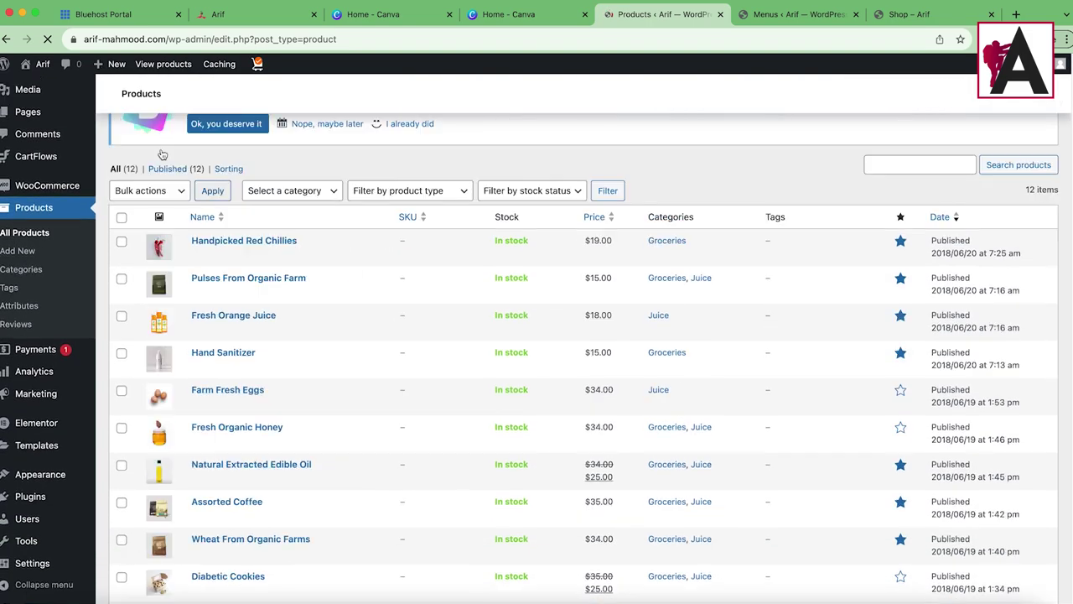
mouse_move(235, 253)
scroll(226, 251, up, 1)
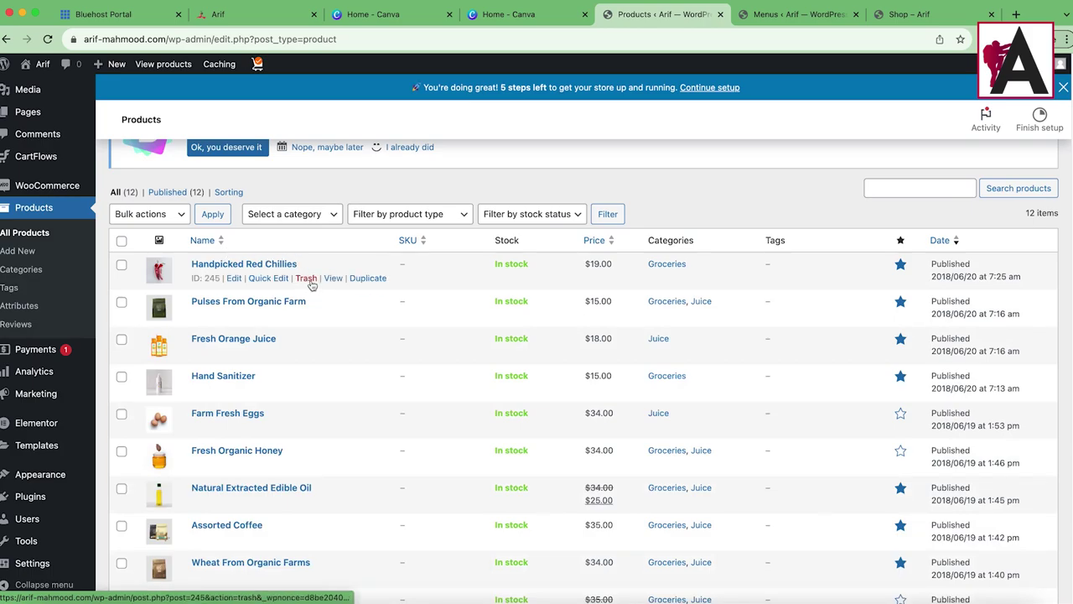
click(234, 279)
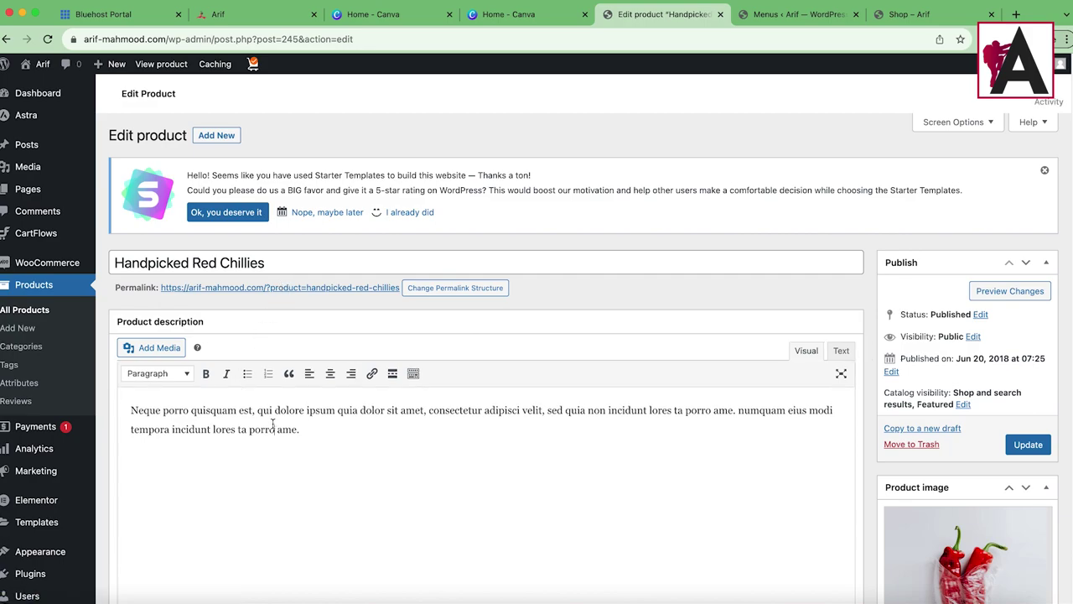
Copy the whole product description text of Handpicked Red Chillies.
triple_click(272, 422)
right_click(272, 422)
click(313, 408)
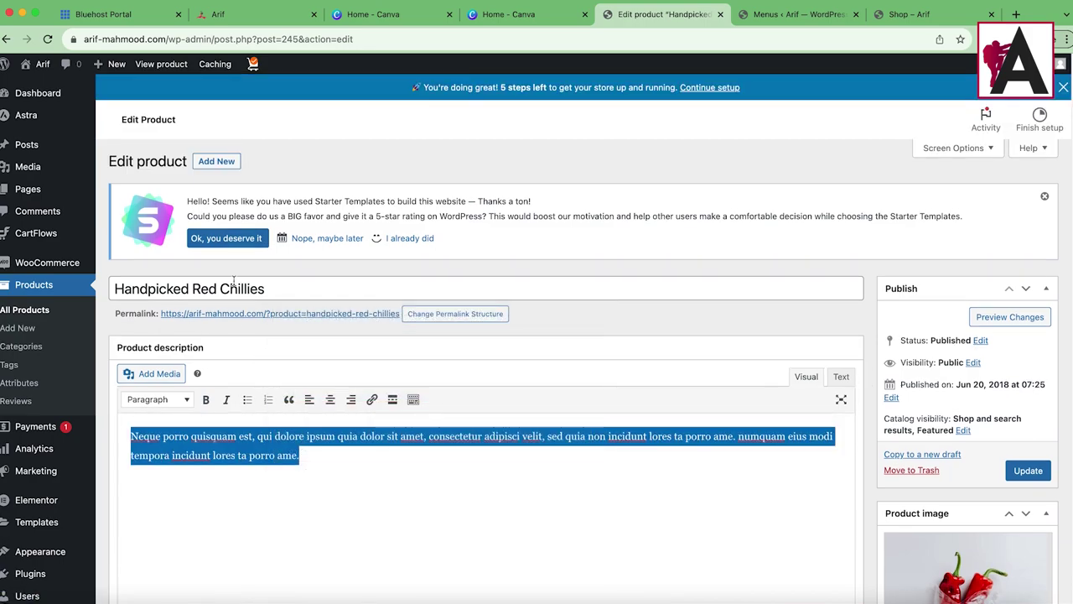
Examine the Handpicked Red Chillies product's image, price, category and short description settings.
scroll(578, 388, down, 6)
scroll(469, 319, up, 3)
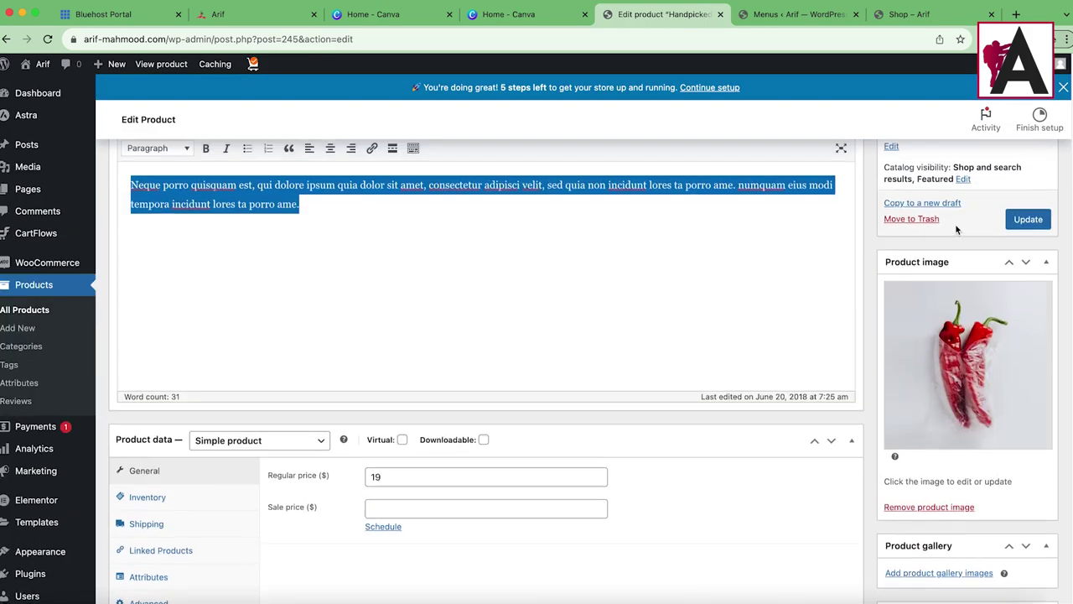
scroll(412, 241, down, 3)
click(305, 263)
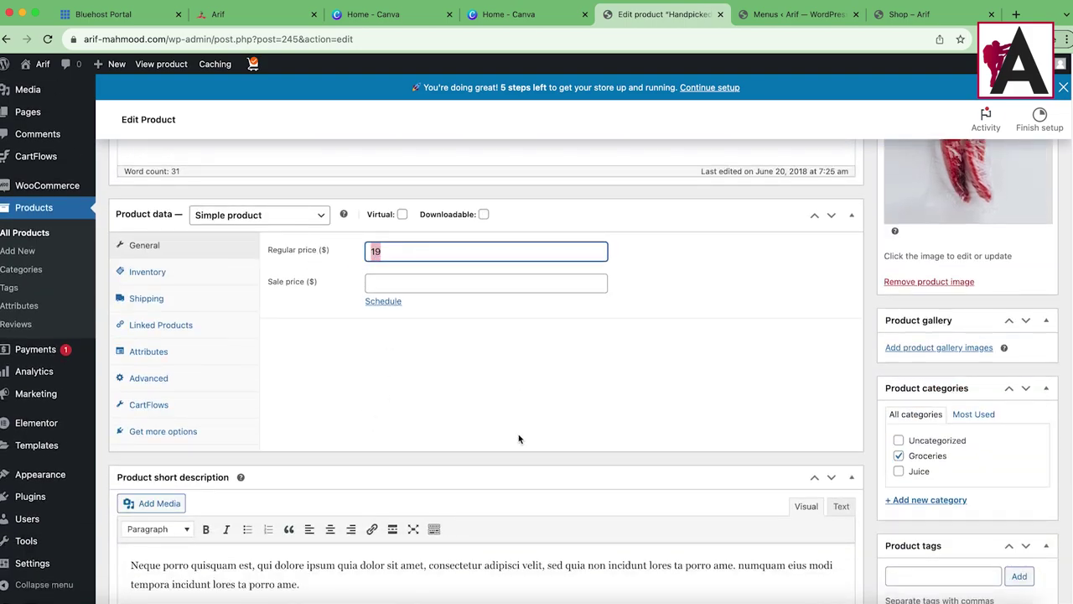
scroll(518, 438, down, 5)
scroll(833, 277, up, 10)
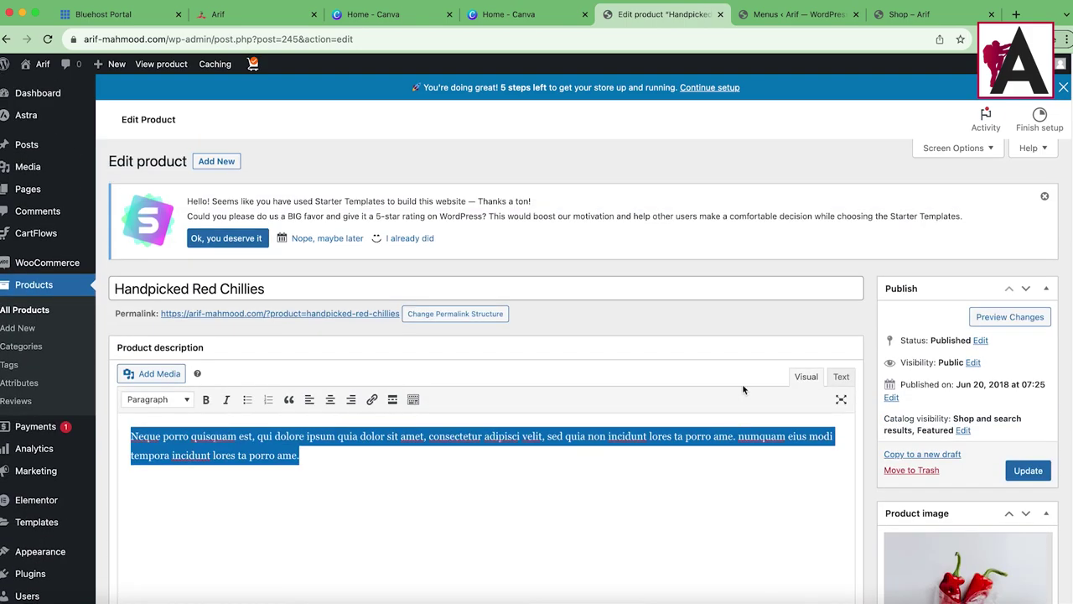
Start a new product named Chilli Garlic and paste the copied text as its product description.
click(22, 328)
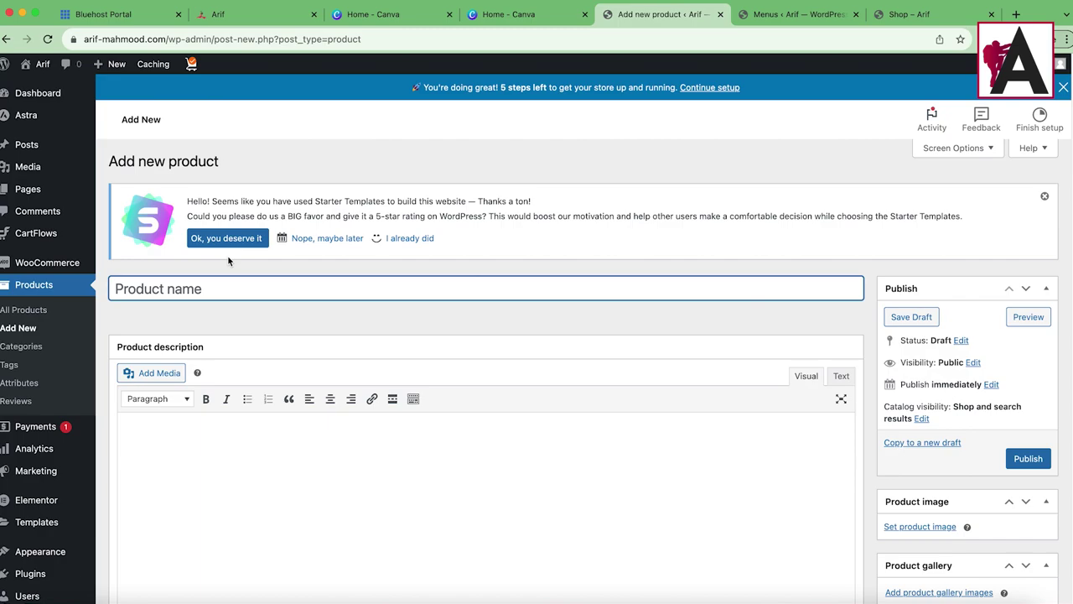
text(Chilli Garlic)
click(220, 447)
key(super+v)
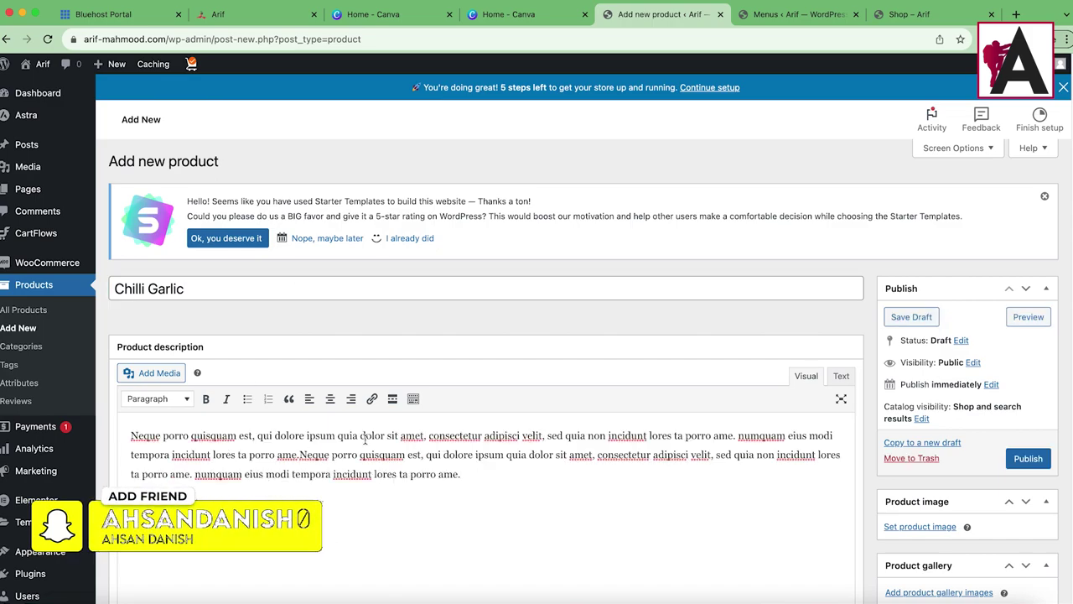
Set the product's regular price to 100 and sale price to 90, and assign it to the Groceries category.
scroll(713, 518, down, 5)
scroll(713, 518, down, 2)
click(405, 362)
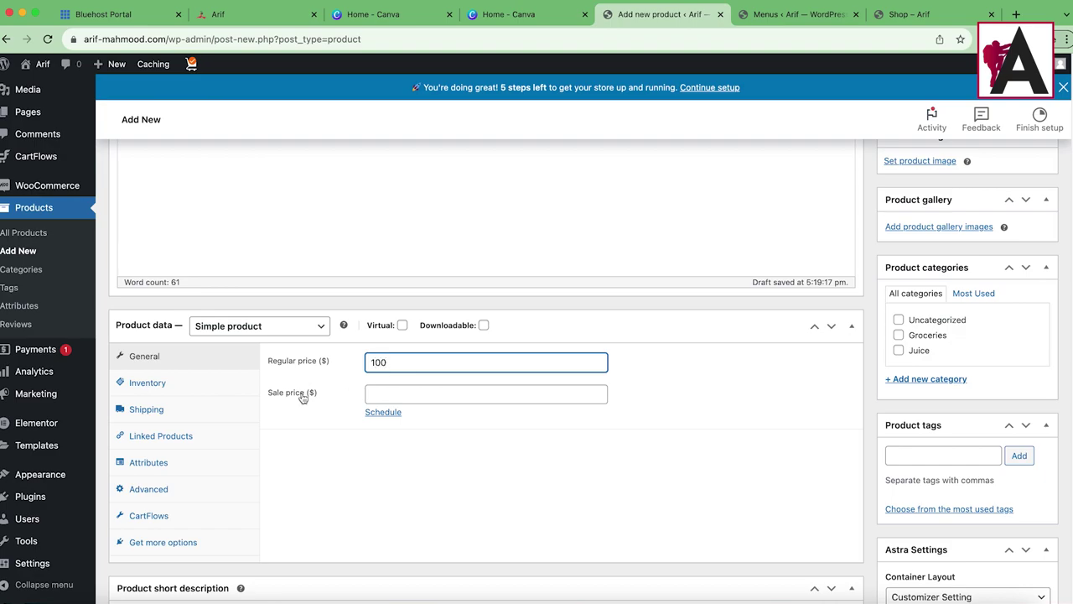
click(397, 393)
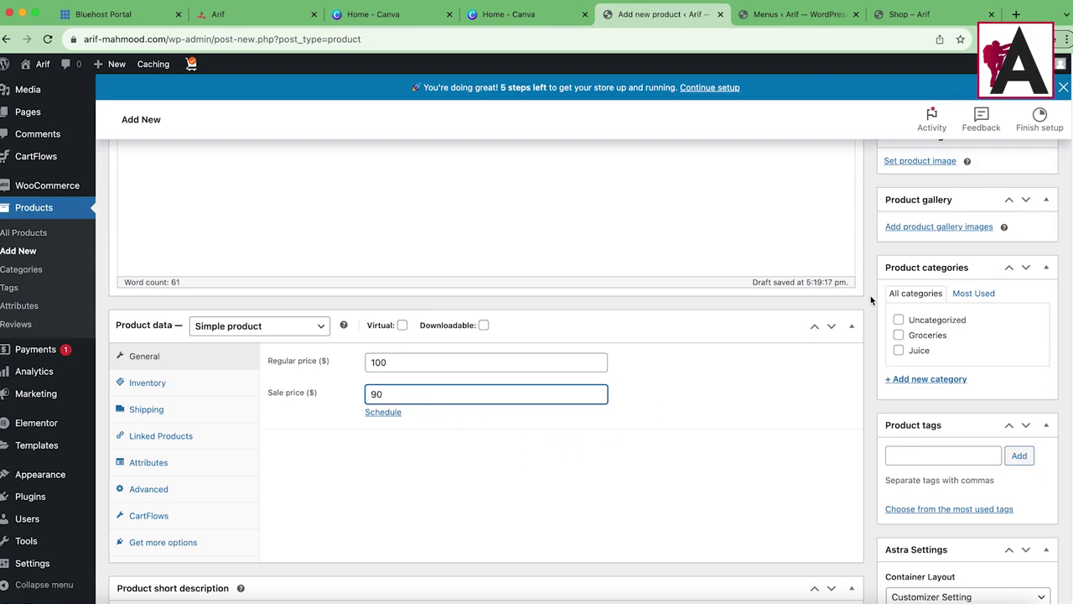
click(899, 335)
Paste the copied text into the product short description and delete the stray "z" at its start.
scroll(328, 336, down, 5)
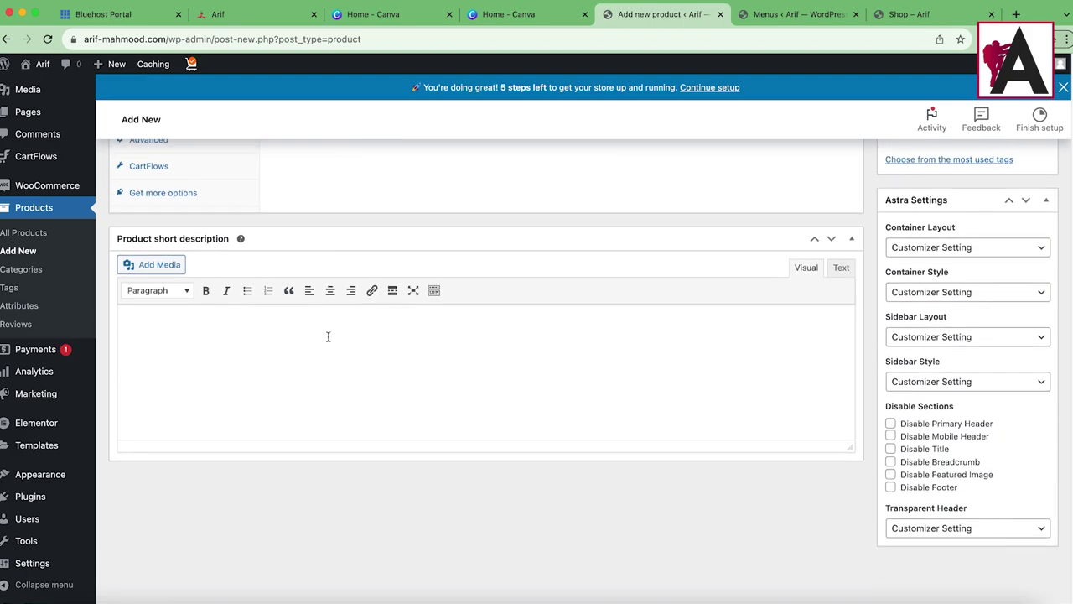
key(super+v)
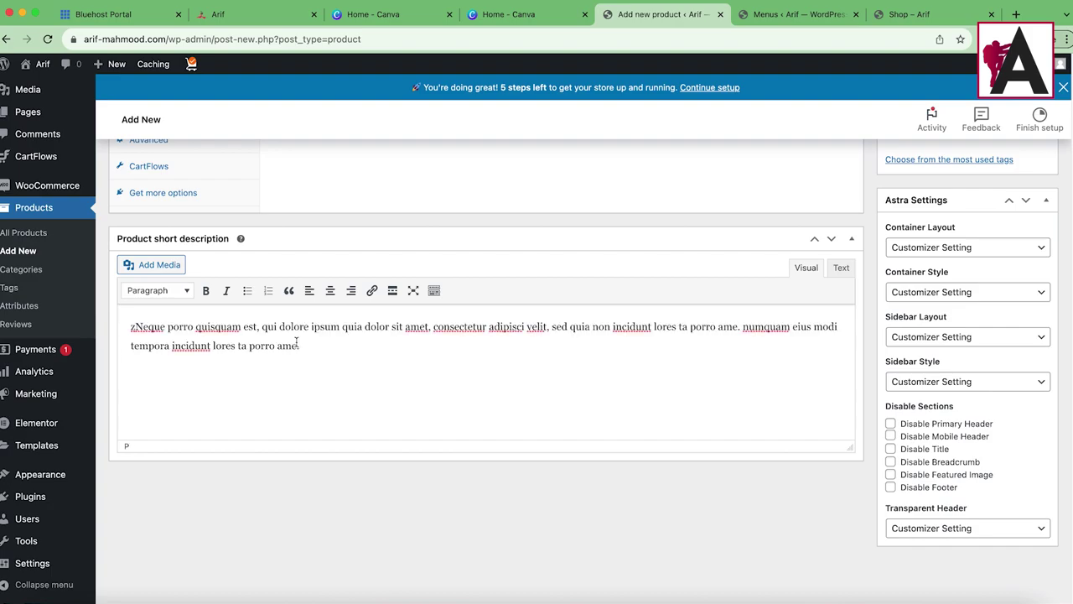
click(134, 327)
key(BackSpace)
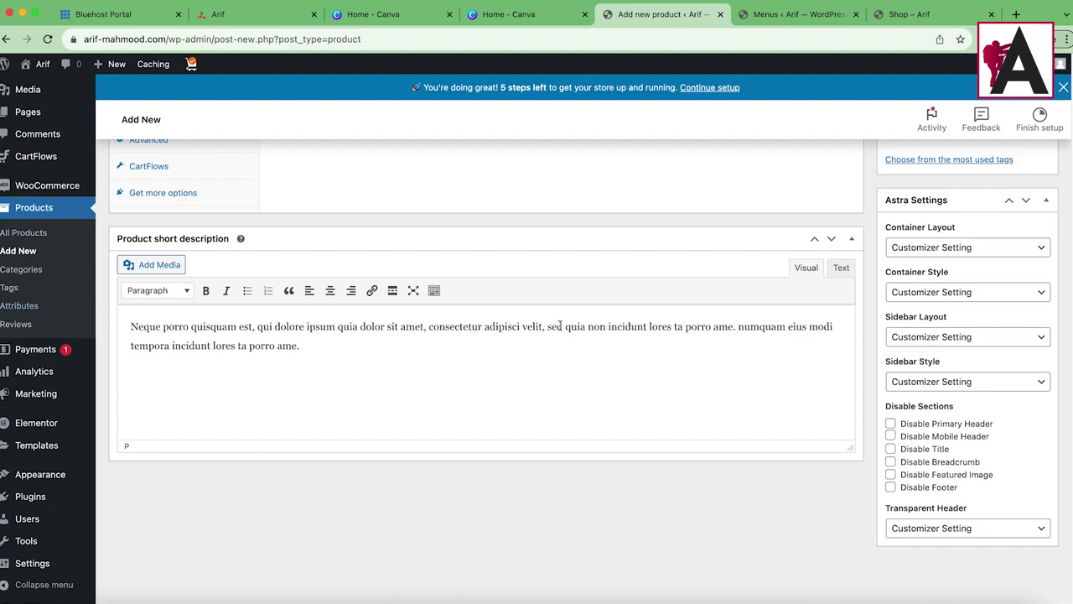
Set the Media Library photo of a hand picking red and yellow peppers as the product image.
scroll(775, 366, up, 7)
scroll(977, 422, down, 3)
scroll(978, 422, up, 3)
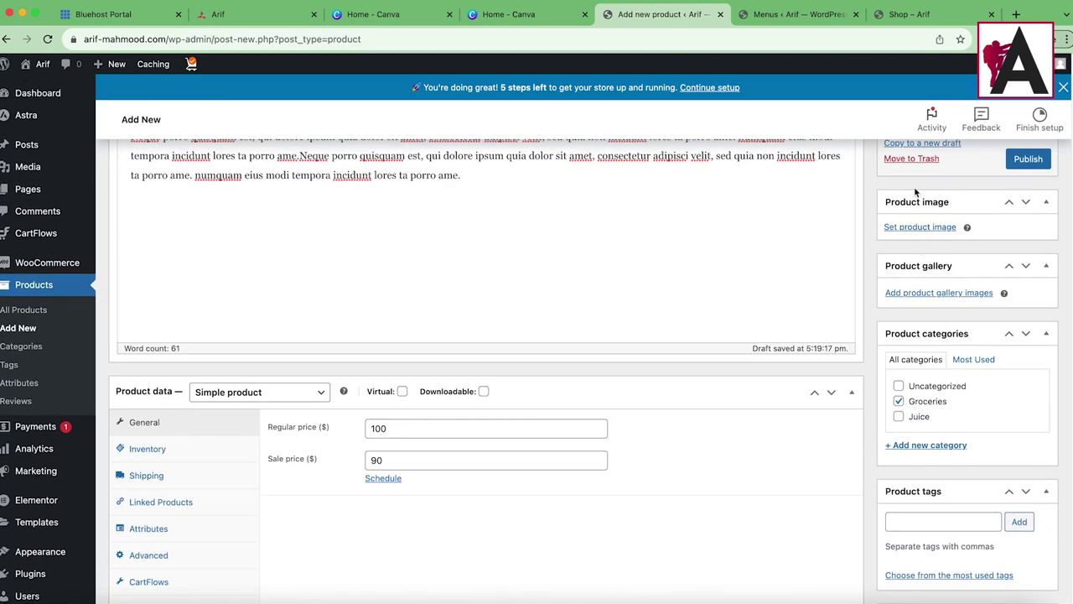
click(922, 227)
click(801, 14)
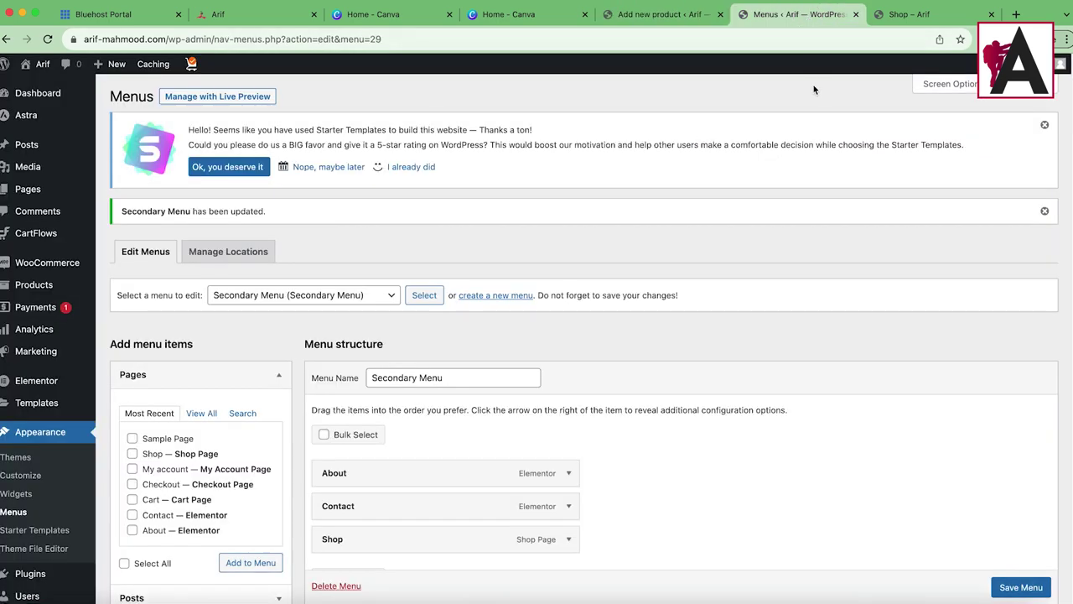
click(943, 7)
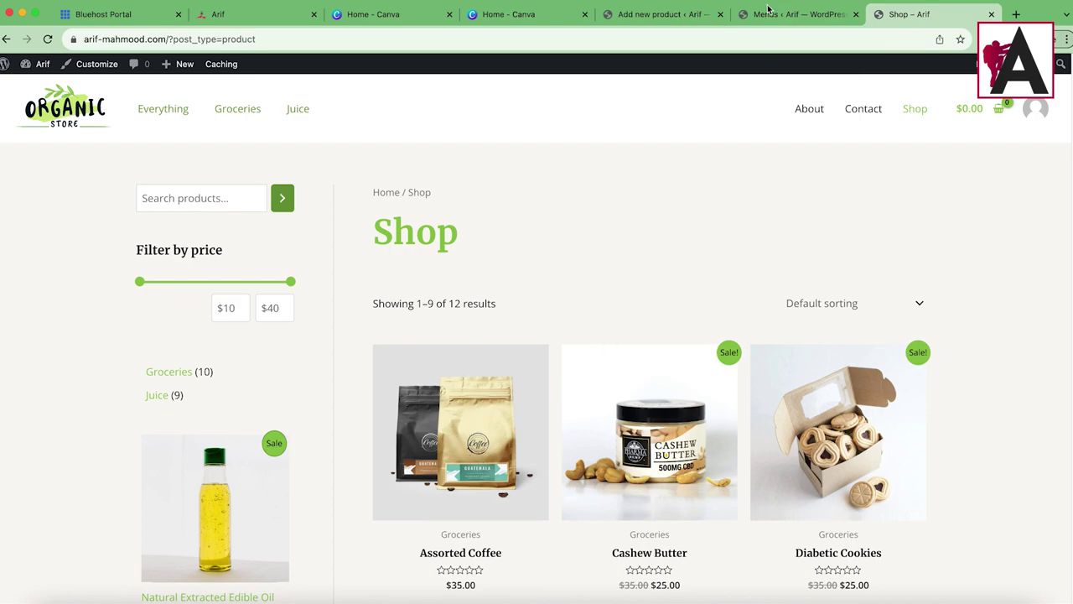
click(653, 14)
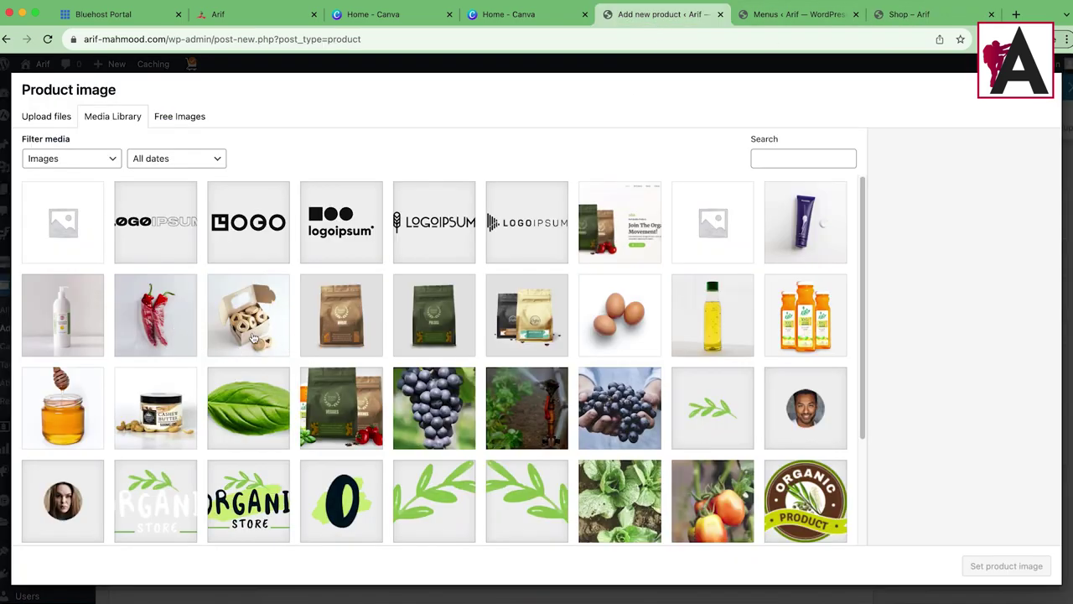
scroll(592, 379, down, 4)
click(692, 369)
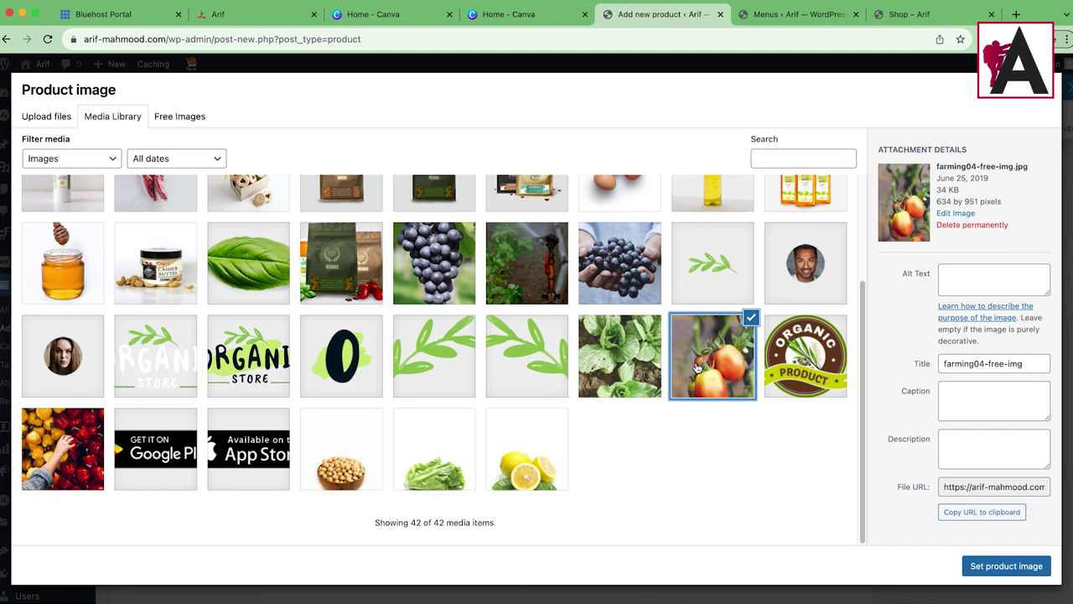
click(616, 366)
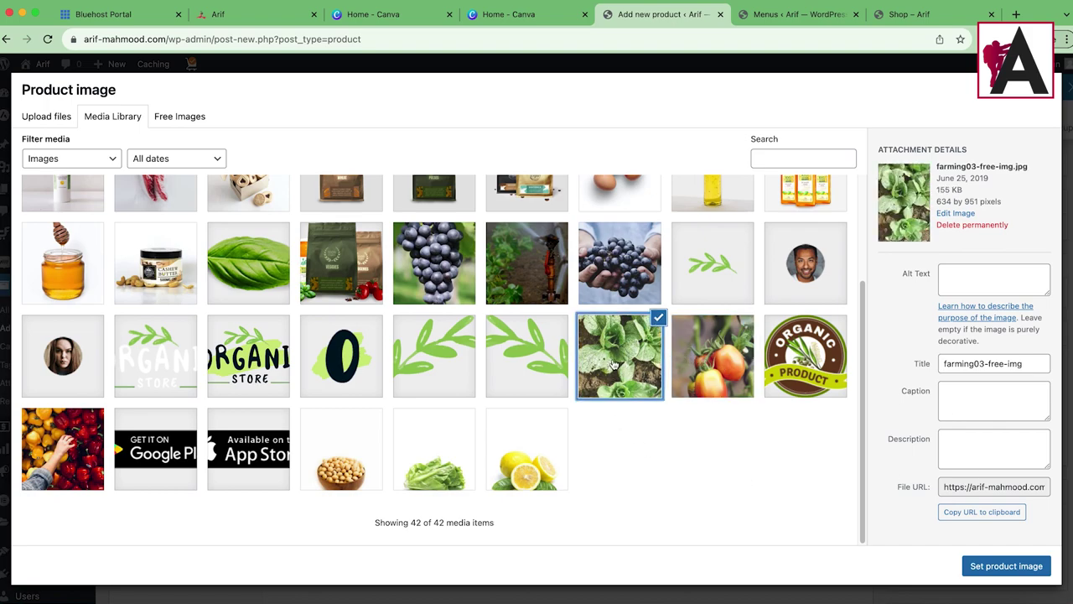
click(40, 465)
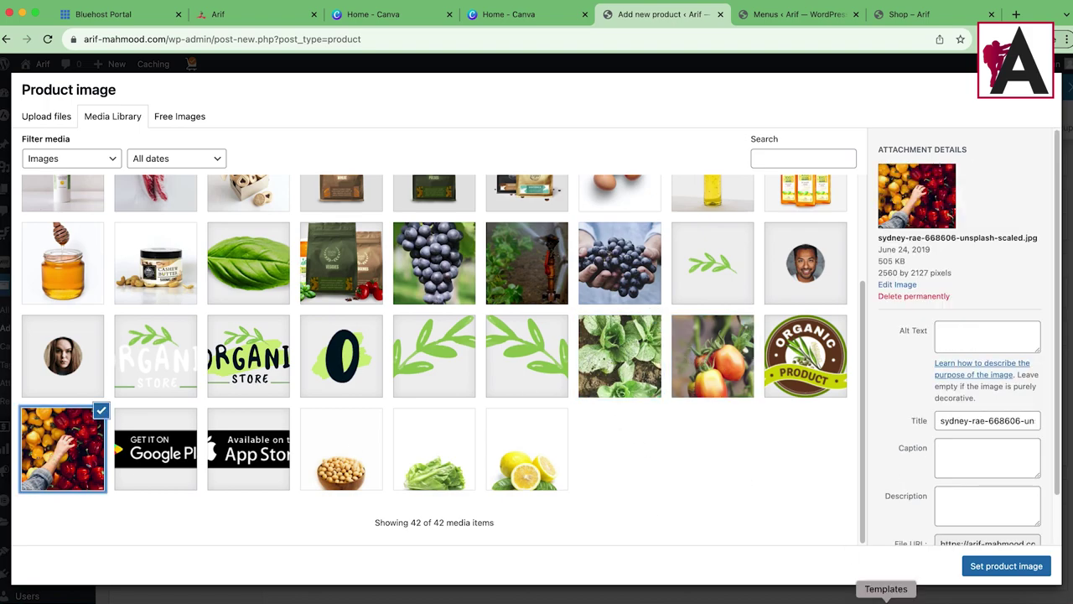
click(1005, 566)
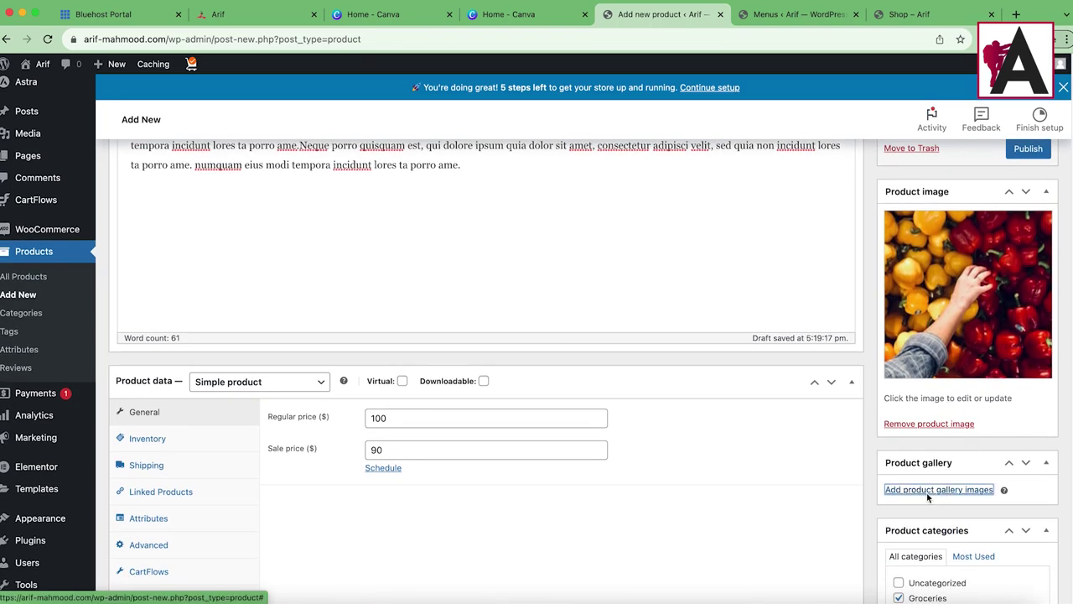
Add the Organic Product badge, tomatoes, hanging grapes, garden irrigation and hands-holding-grapes pictures from the Media Library to the product gallery.
click(940, 492)
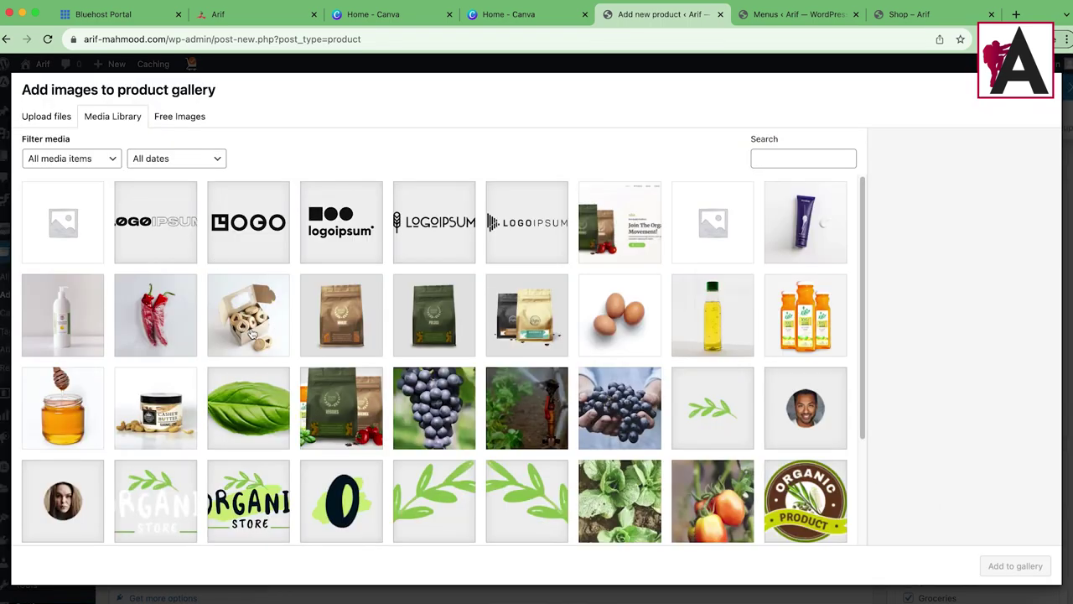
scroll(643, 394, down, 1)
scroll(643, 390, down, 3)
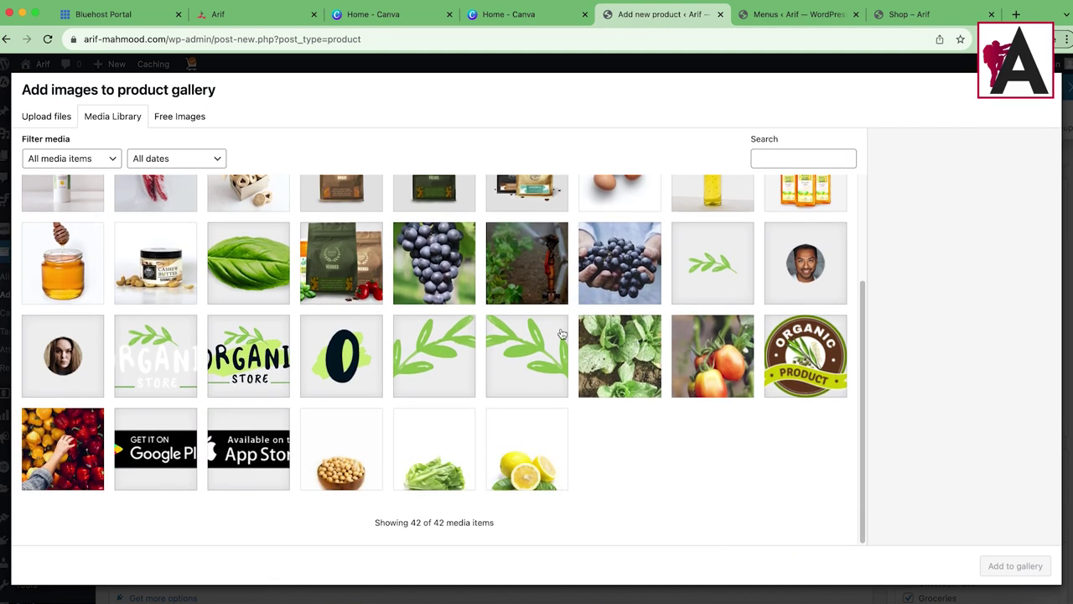
click(711, 359)
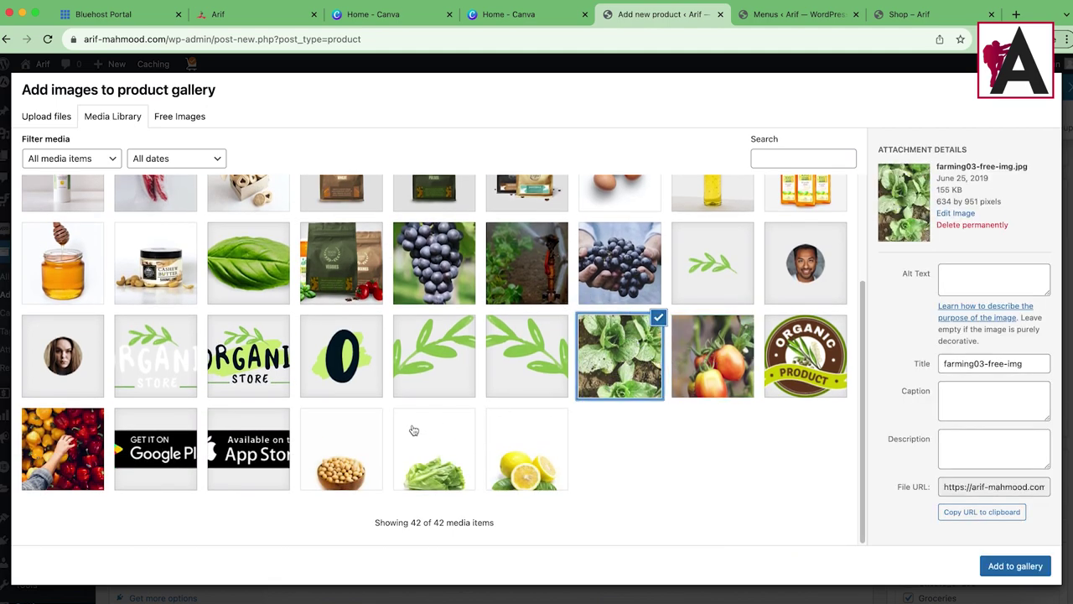
click(803, 359)
click(713, 359)
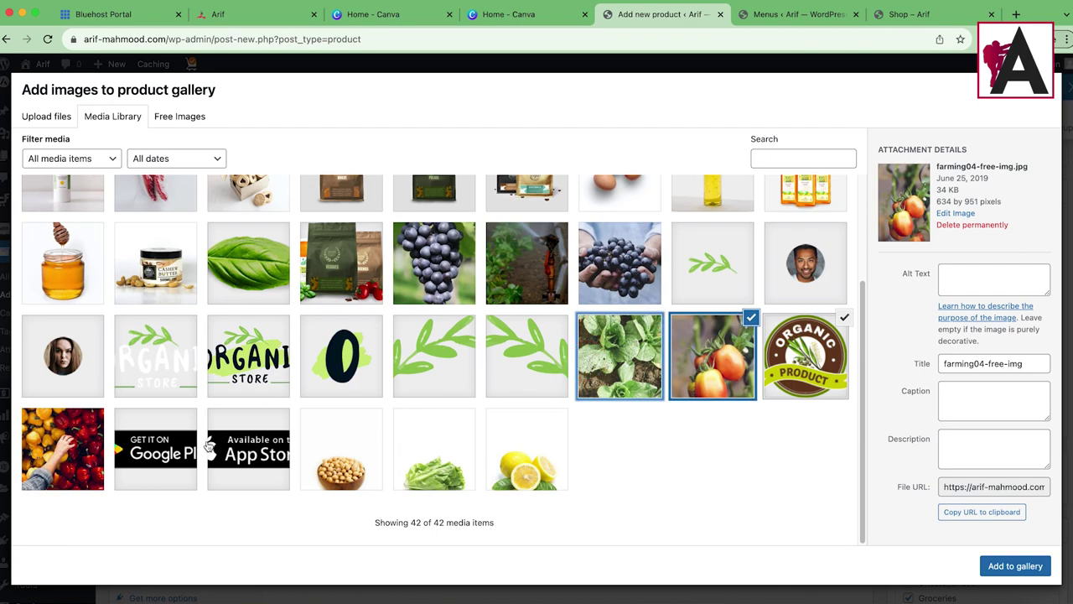
click(84, 446)
click(104, 457)
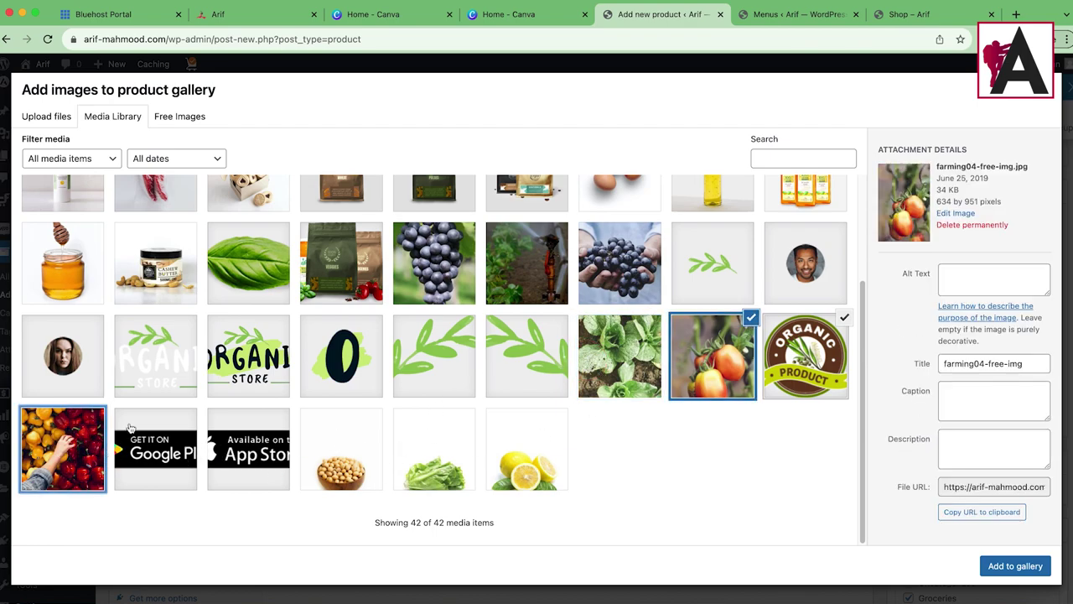
click(463, 278)
click(511, 275)
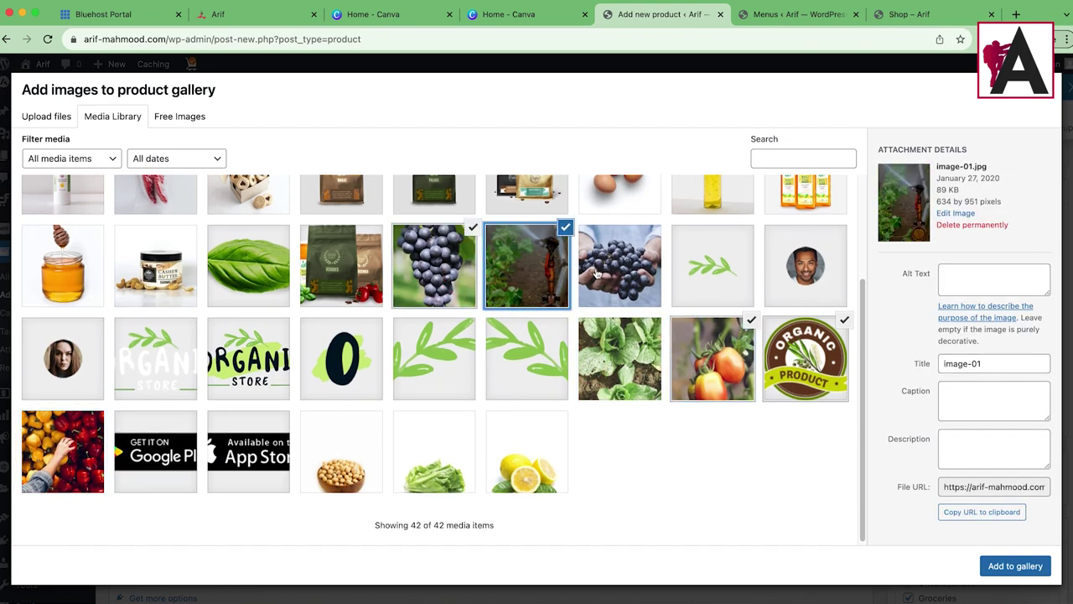
click(591, 275)
click(1015, 566)
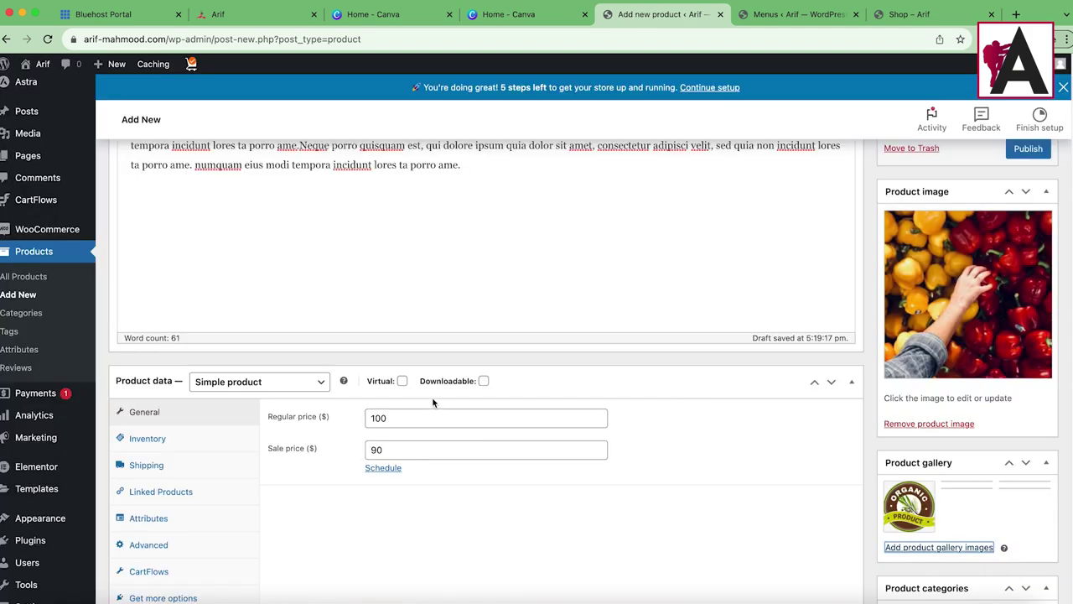
Publish the Chilli Garlic product.
scroll(923, 445, down, 1)
scroll(923, 445, up, 5)
click(1022, 459)
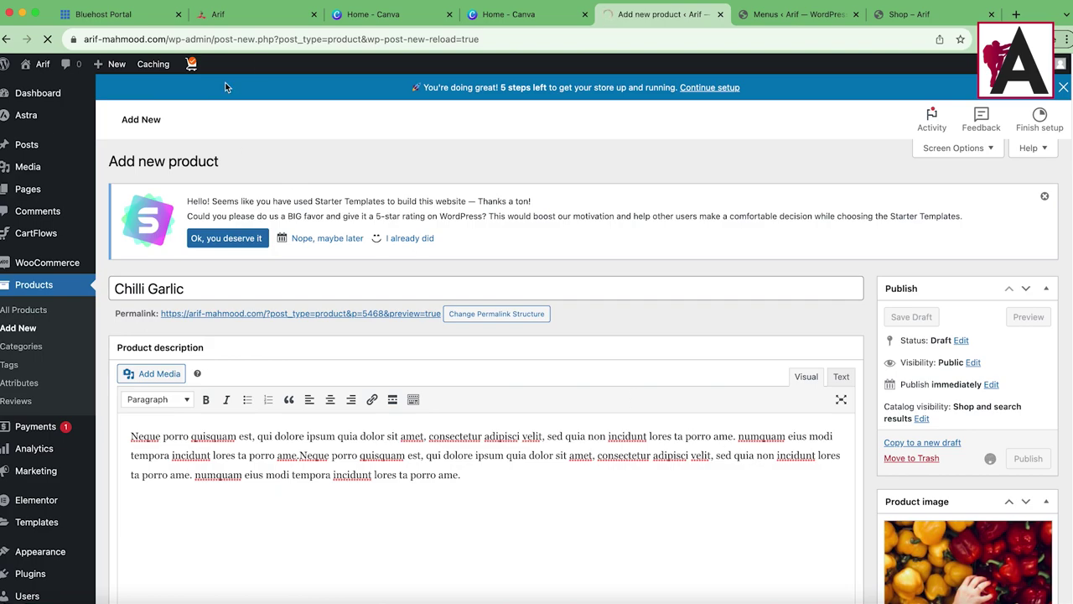
Close the Menus page and reload the store's Shop page to check the listing of the new product.
click(855, 14)
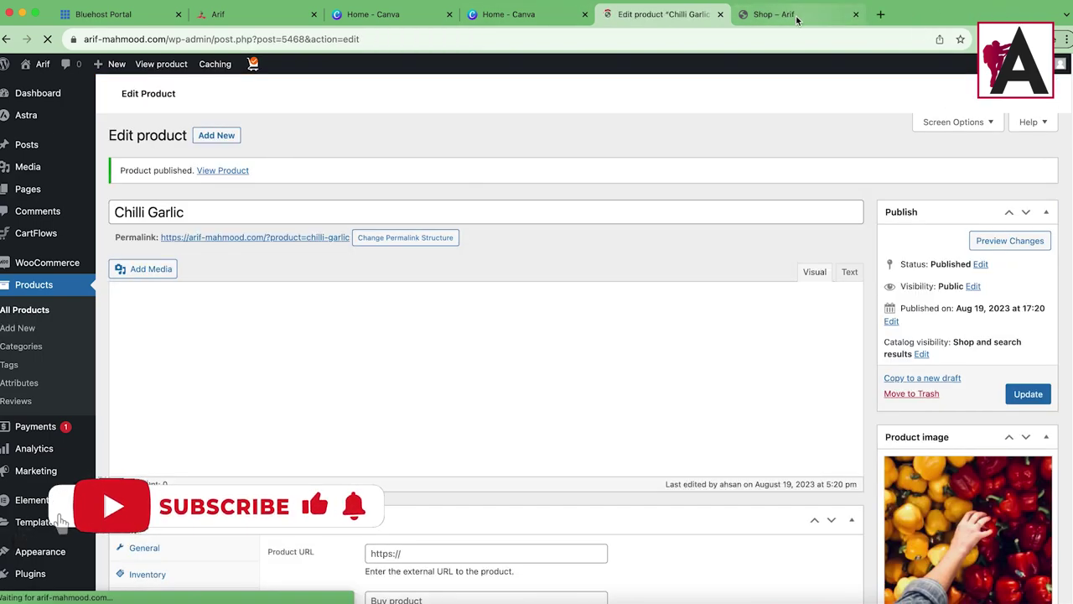
click(779, 15)
click(48, 39)
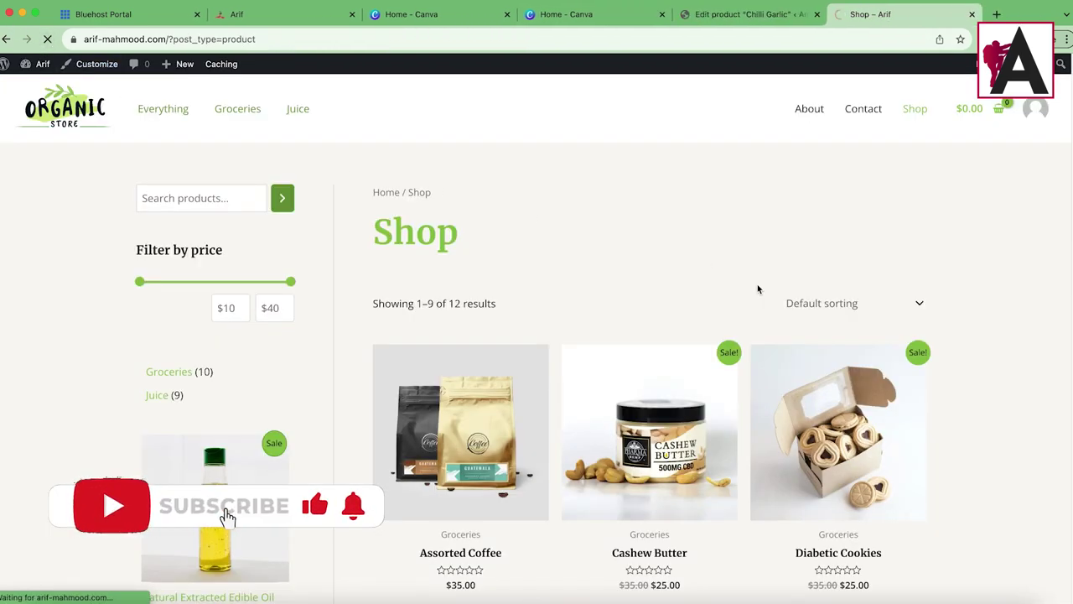
scroll(953, 337, down, 1)
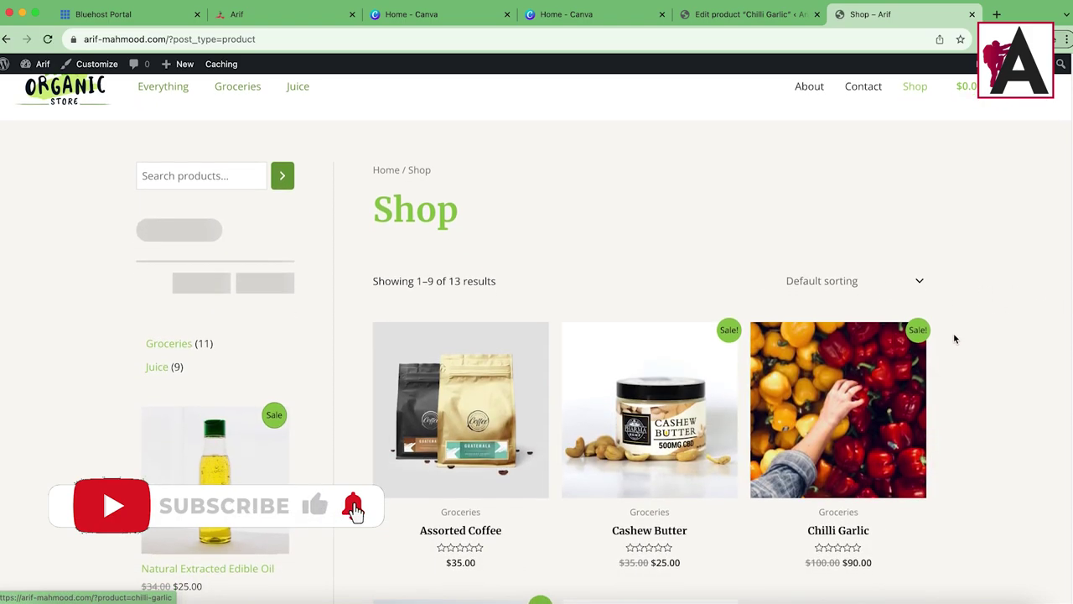
scroll(839, 382, down, 1)
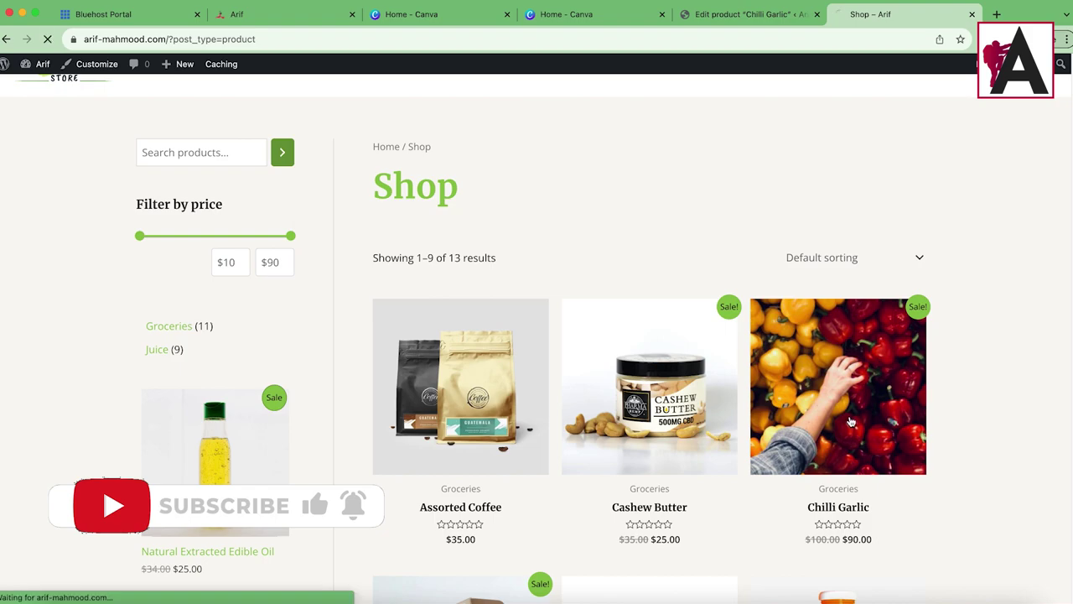
View the Chilli Garlic product page and preview its tomato and garden irrigation gallery images.
click(784, 372)
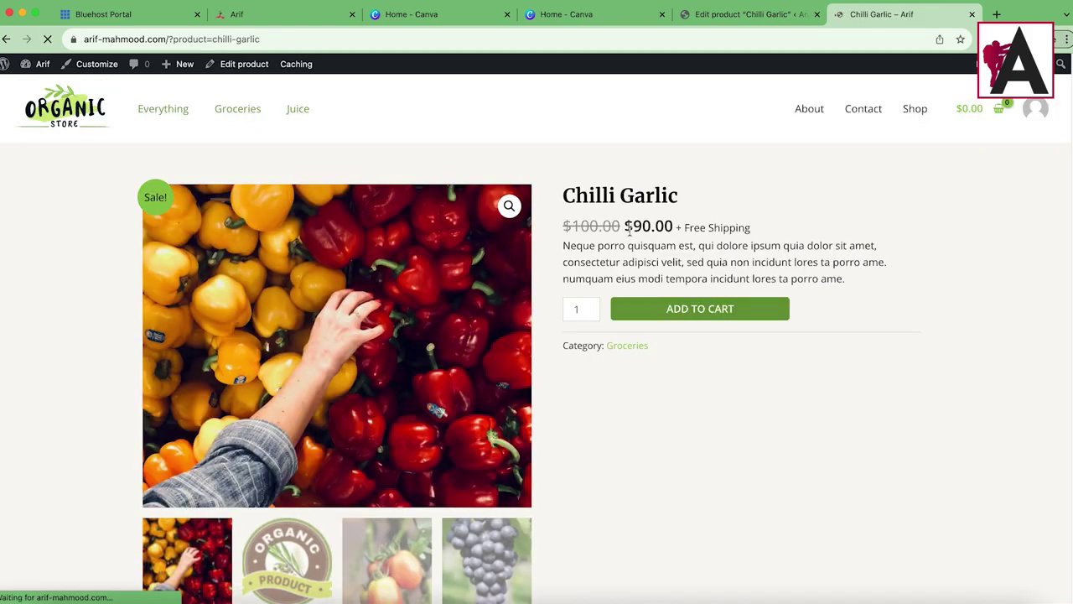
scroll(396, 409, down, 5)
click(349, 430)
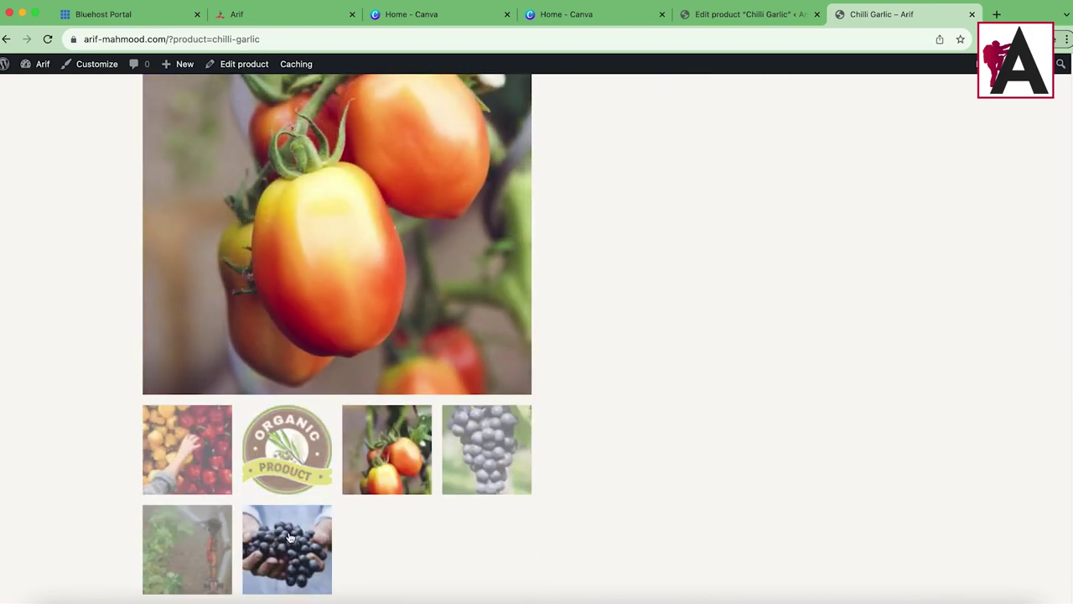
click(186, 547)
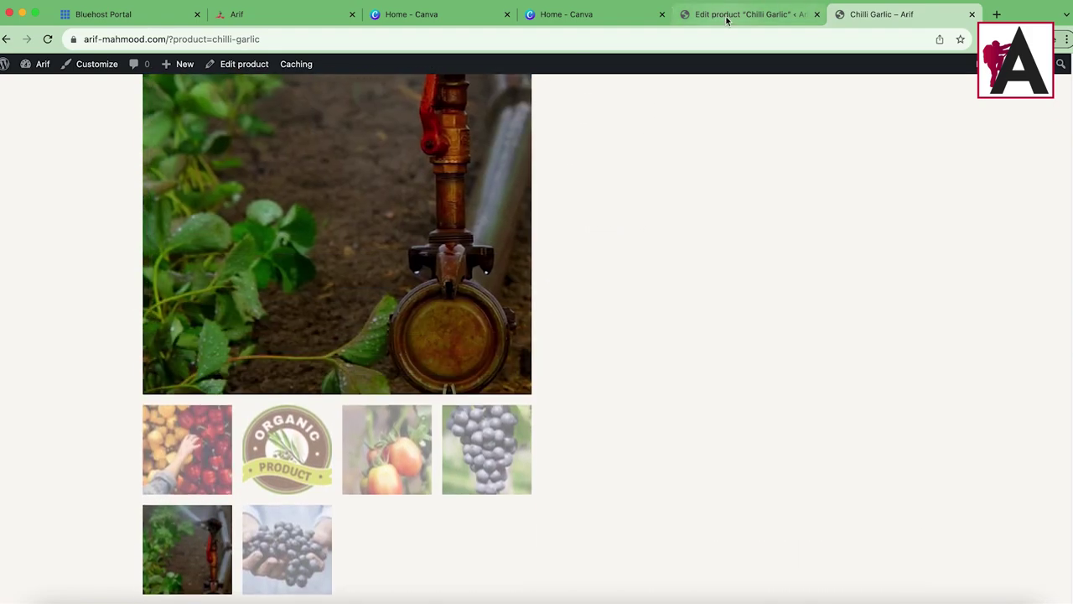
Open the payment methods in the WooCommerce settings and enable cash on delivery.
click(726, 15)
mouse_move(47, 265)
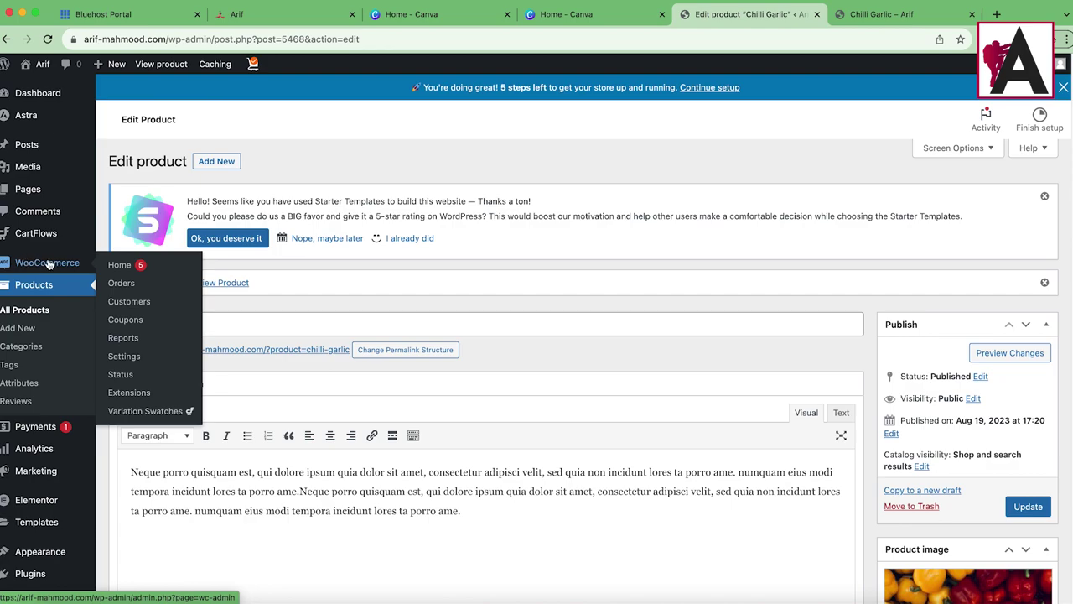
click(149, 356)
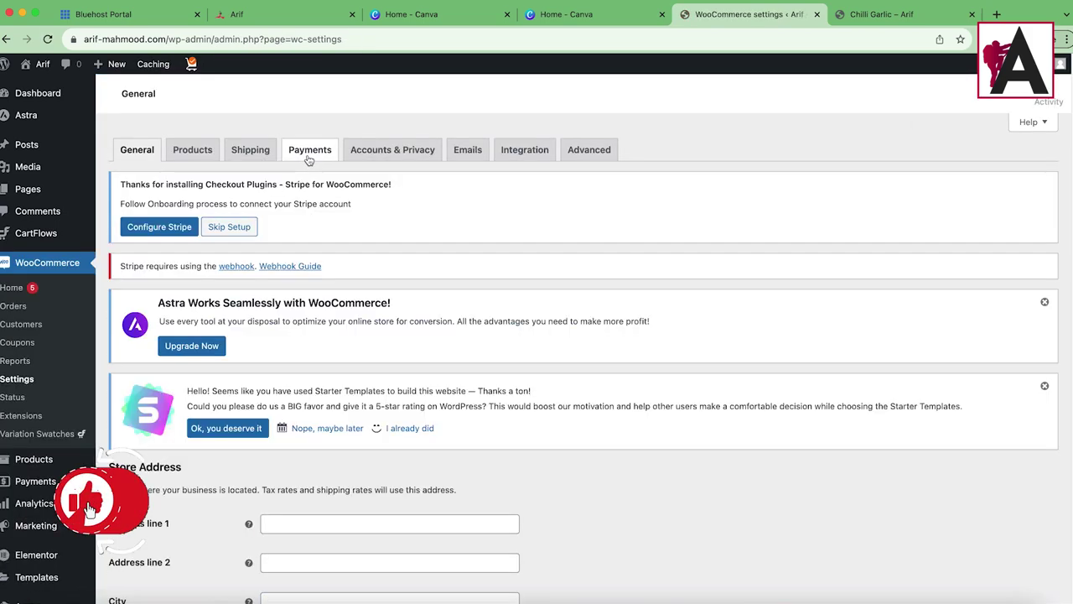
click(309, 154)
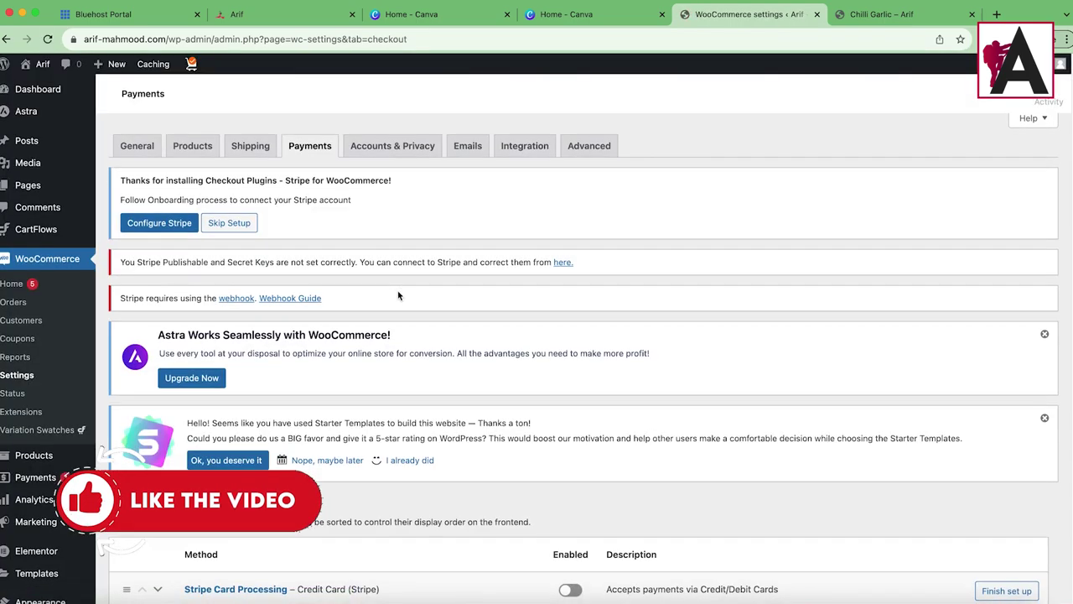
scroll(419, 335, down, 6)
scroll(230, 326, down, 3)
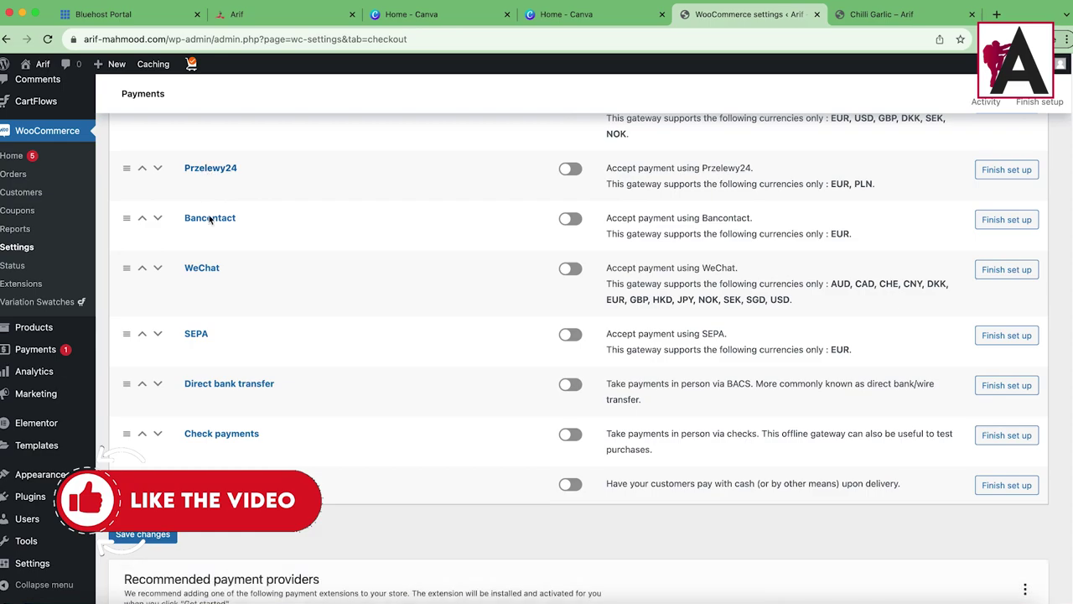
click(570, 510)
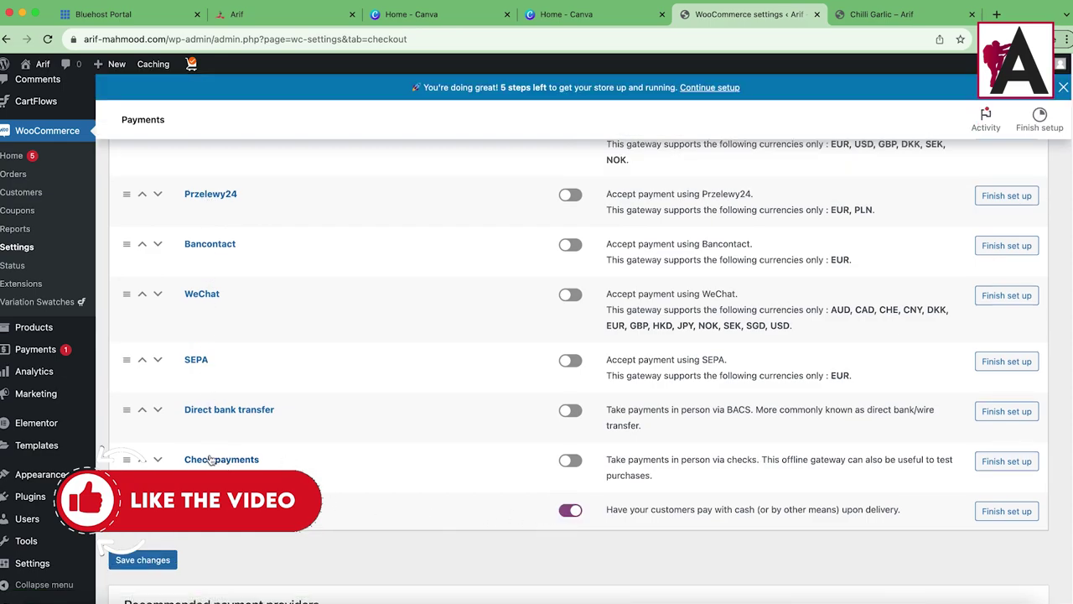
Enable Stripe Card Processing as a payment method and open its setup.
scroll(302, 422, up, 3)
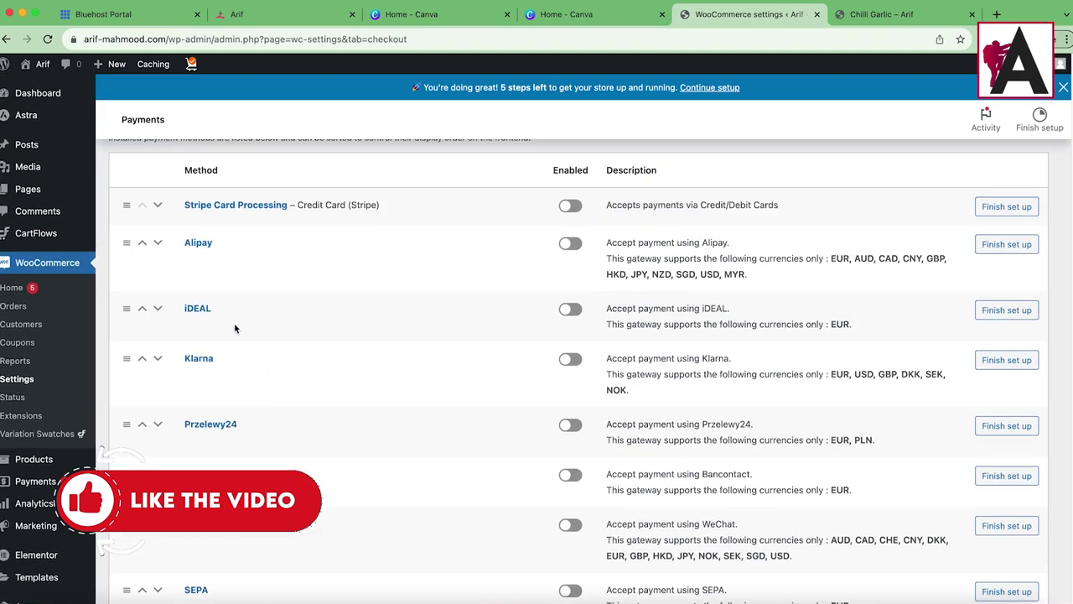
click(570, 206)
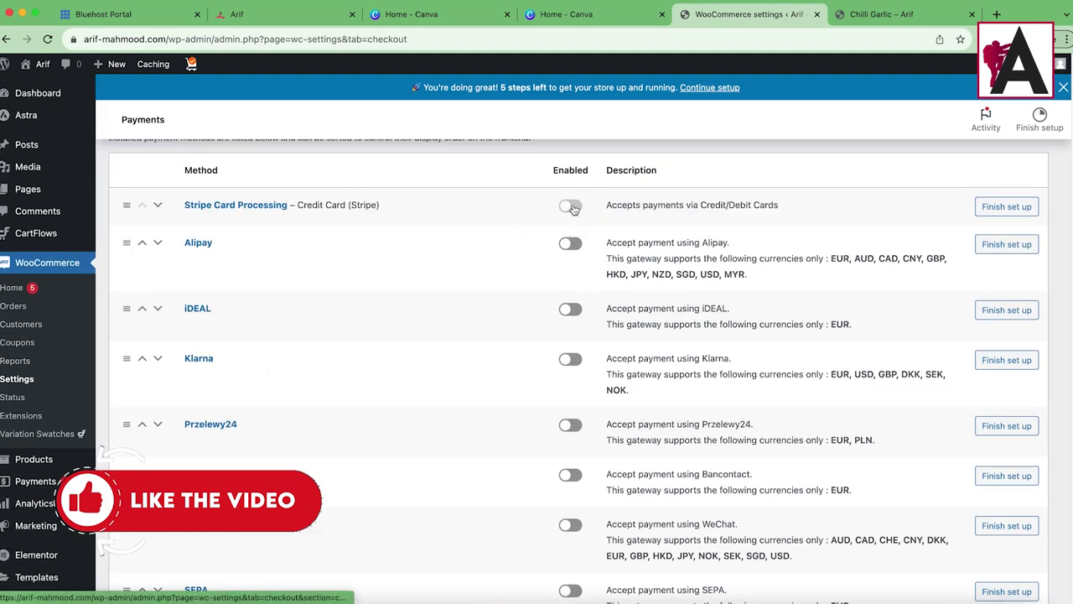
click(1010, 209)
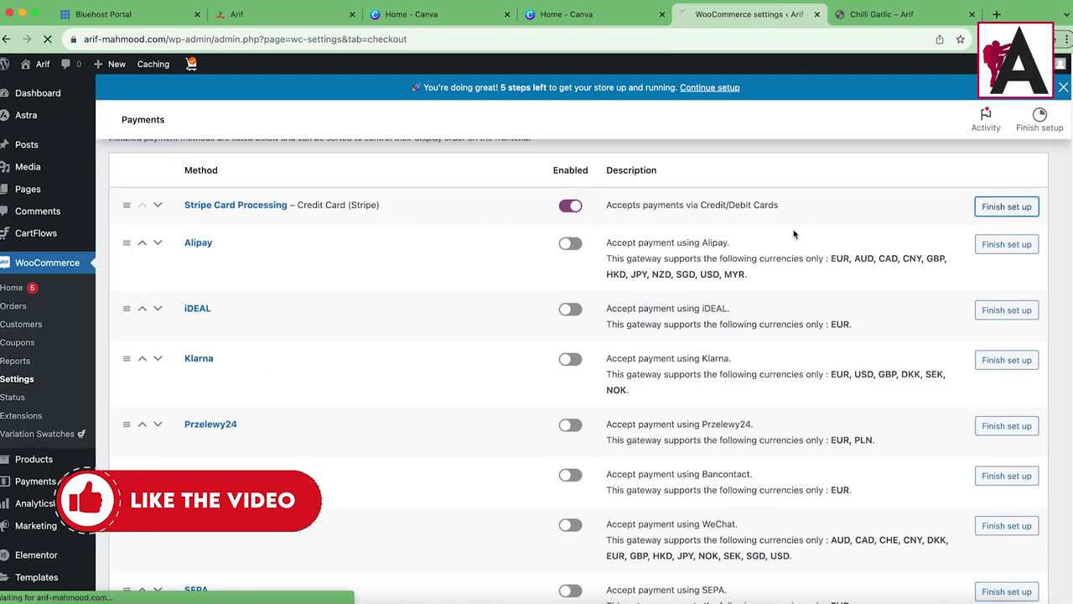